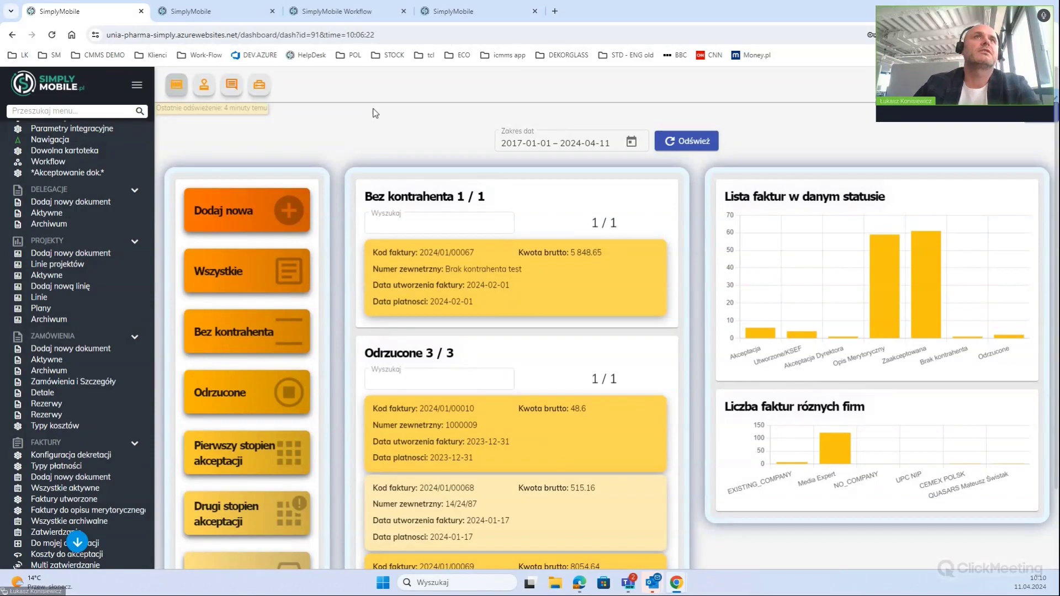
# Log out of the pharma invoice dashboard using the Wyloguj option in the account menu
pyautogui.click(334, 35)
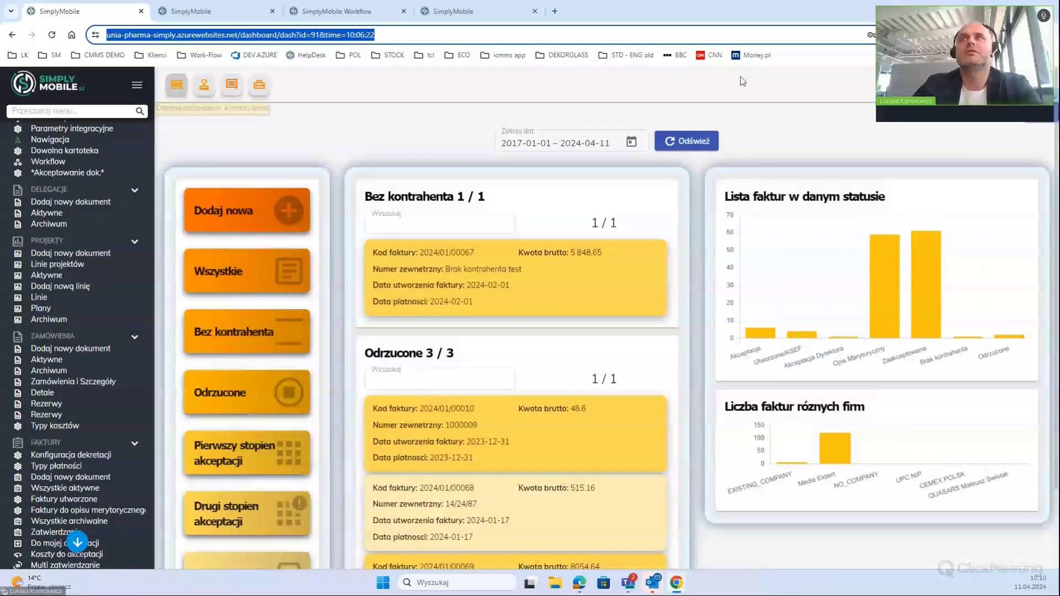
pyautogui.click(1016, 85)
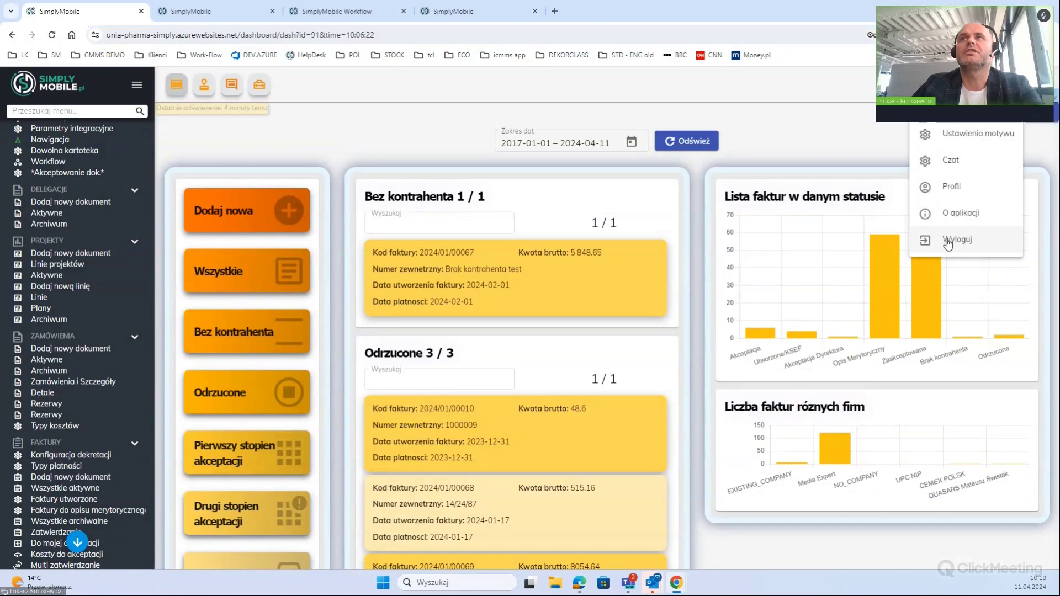
pyautogui.click(921, 237)
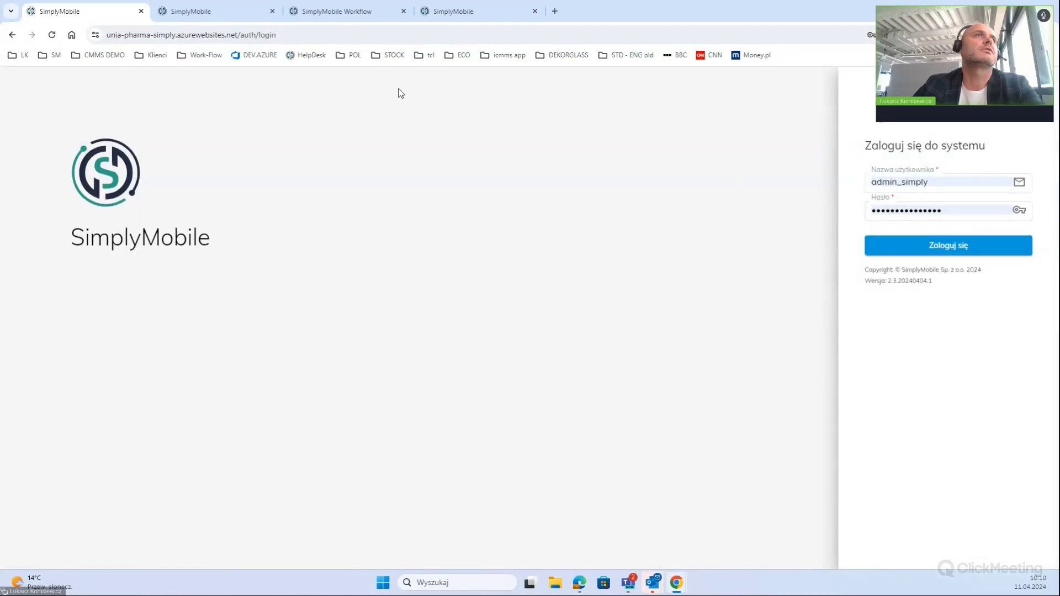
# Load the workflow demo instance from the Work-Flow bookmarks, browse the Klienci links, then close the list
pyautogui.click(188, 53)
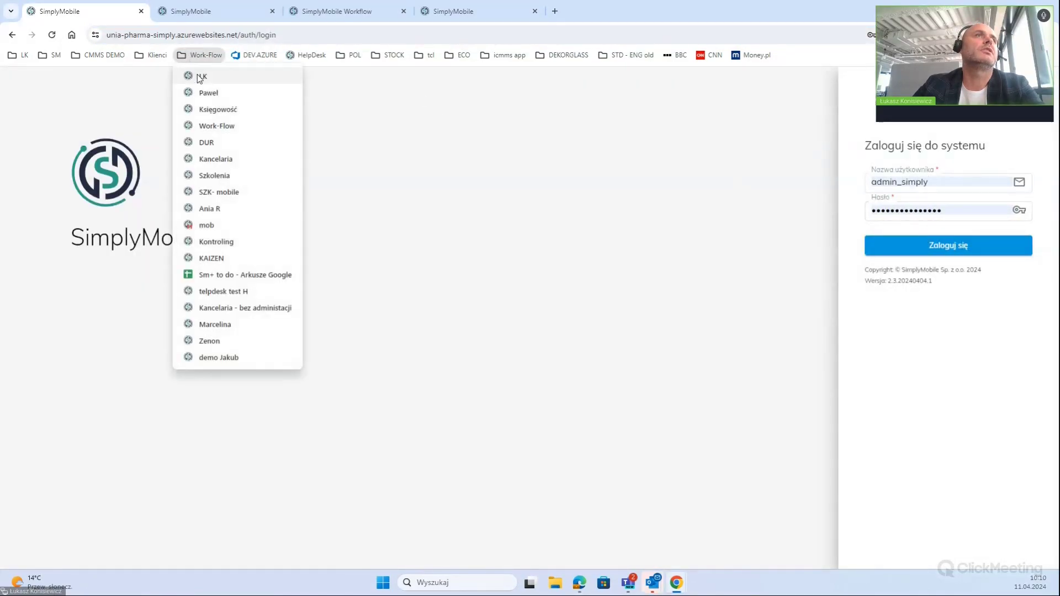
pyautogui.click(207, 126)
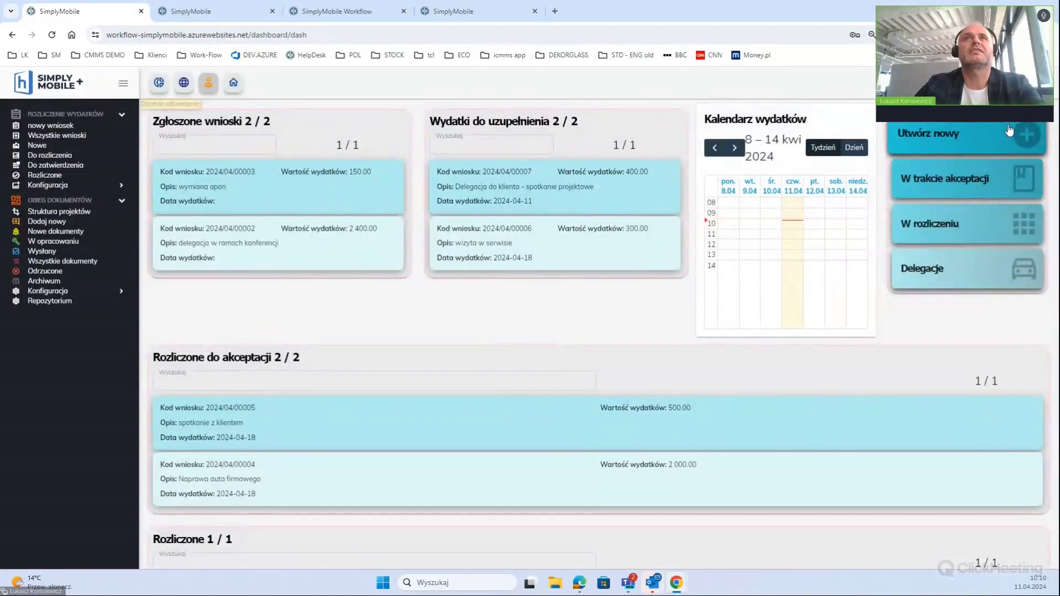
pyautogui.click(151, 55)
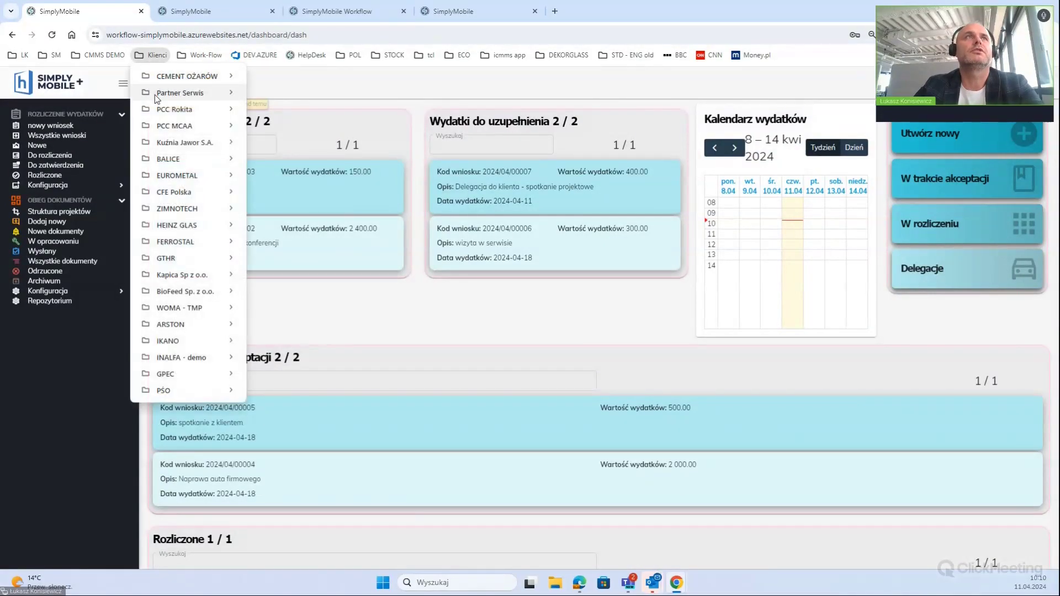
pyautogui.moveTo(201, 56)
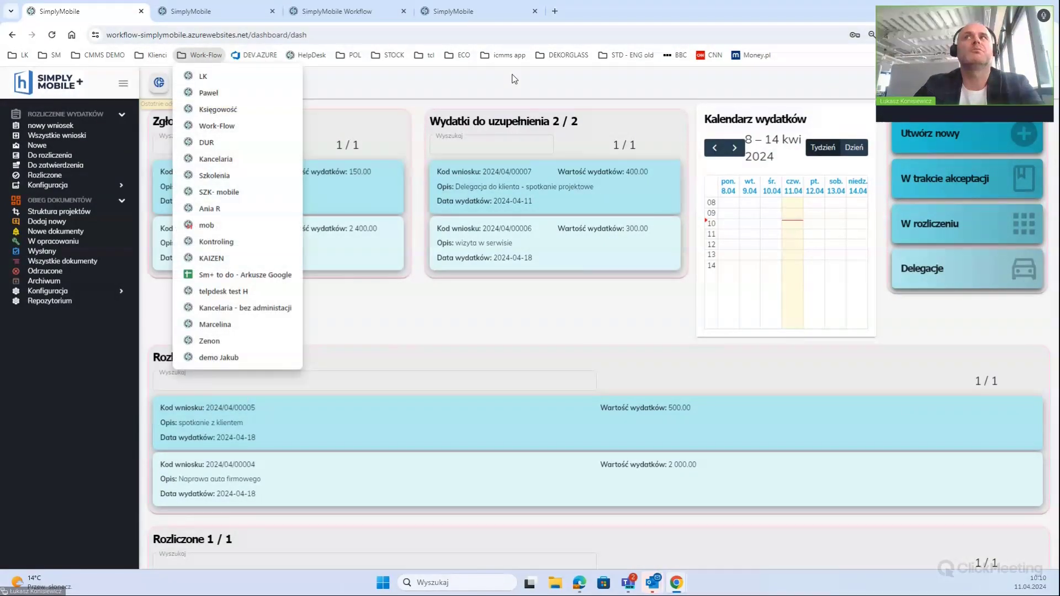
pyautogui.click(622, 66)
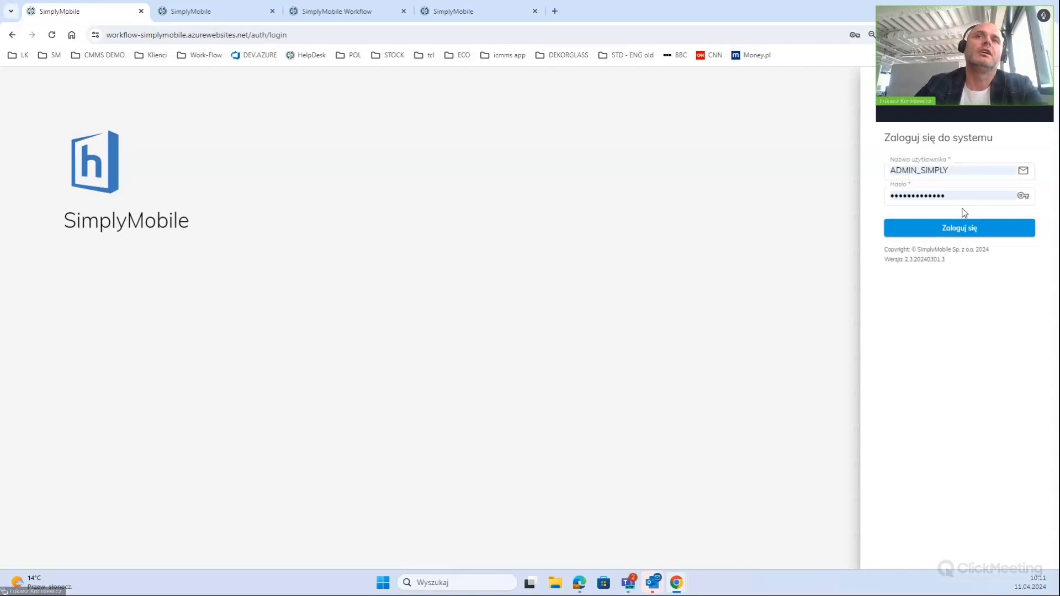
# Sign in with the prefilled credentials using Zaloguj się
pyautogui.click(962, 227)
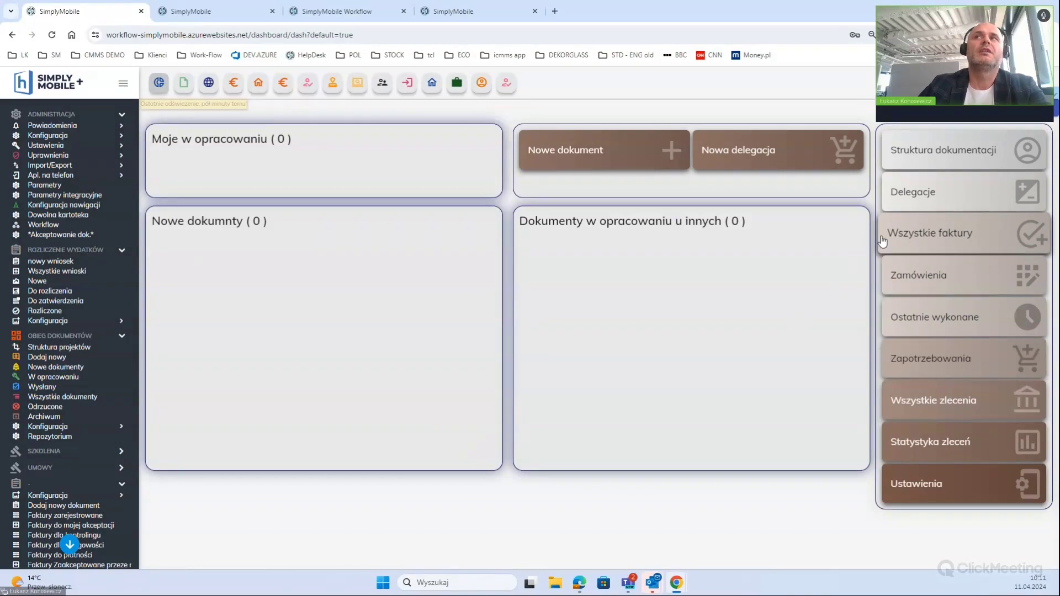
pyautogui.click(1026, 83)
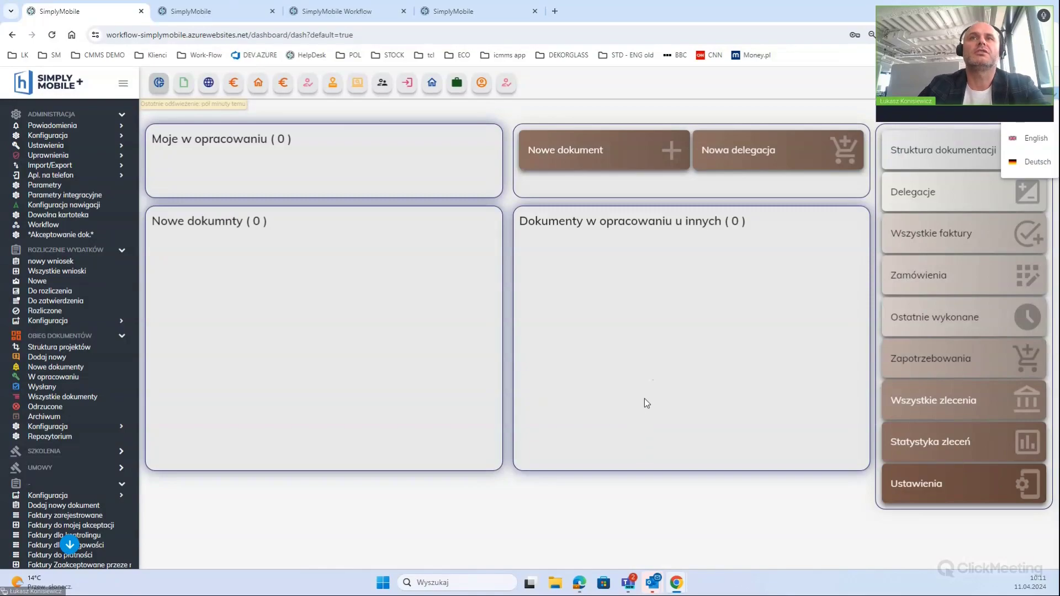
pyautogui.click(742, 234)
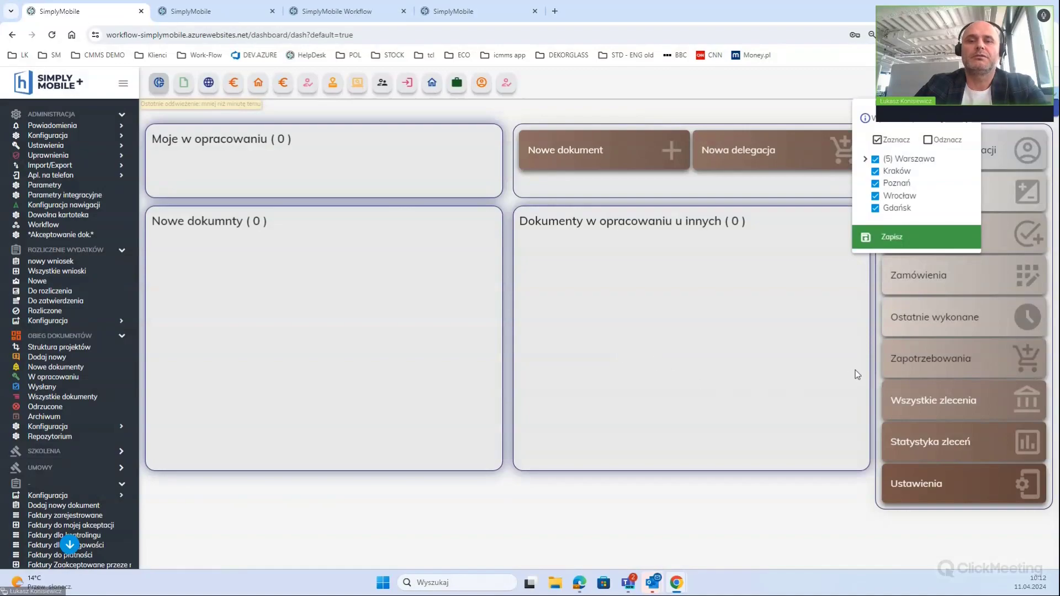
pyautogui.click(865, 160)
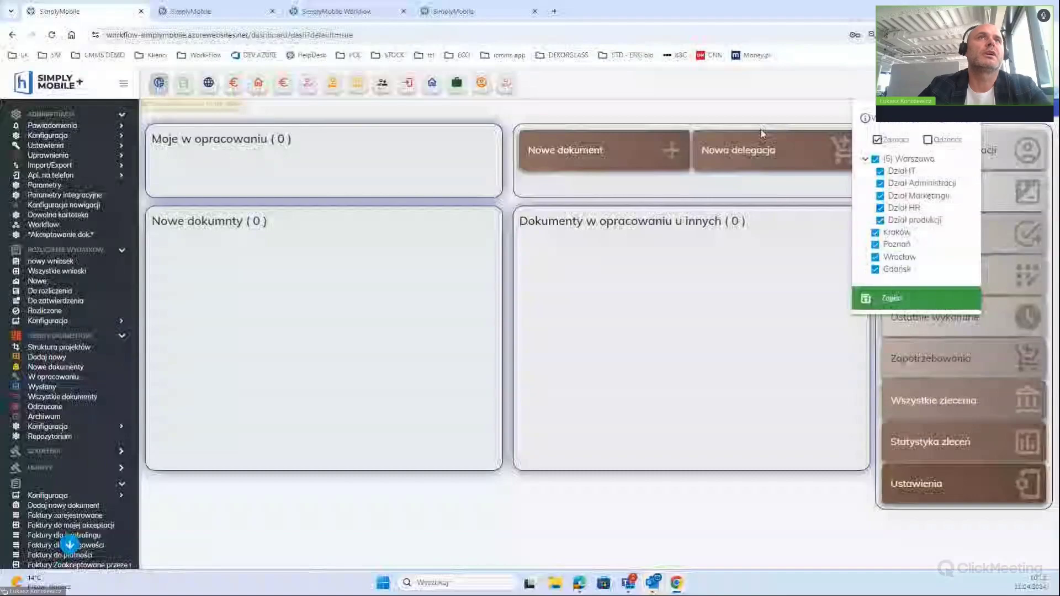
pyautogui.click(338, 91)
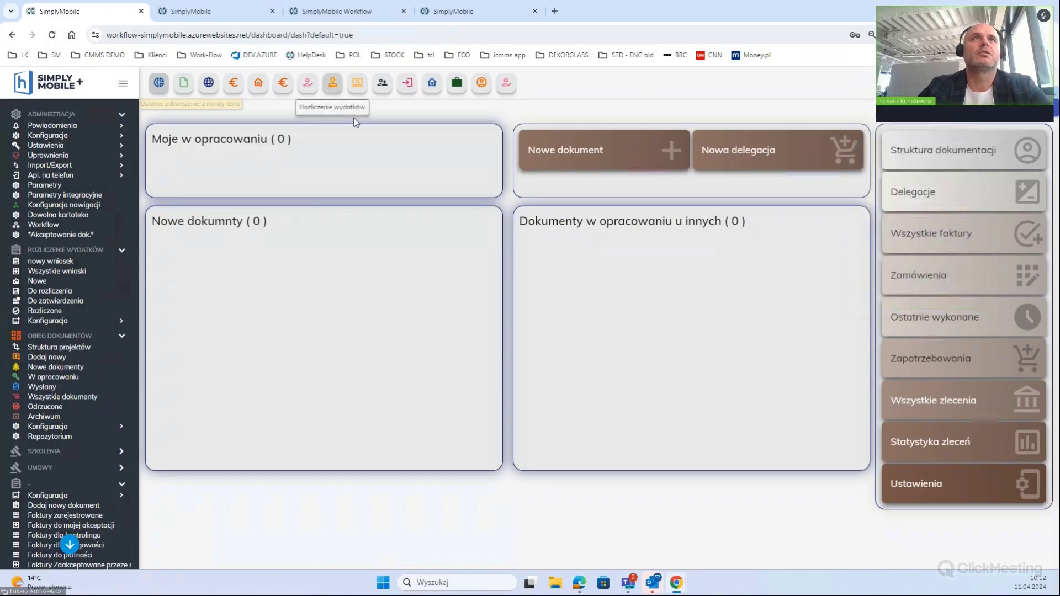
# Open the Rozliczenie wydatków dashboard showing 2 submitted requests and 2 expenses to complete
pyautogui.click(344, 92)
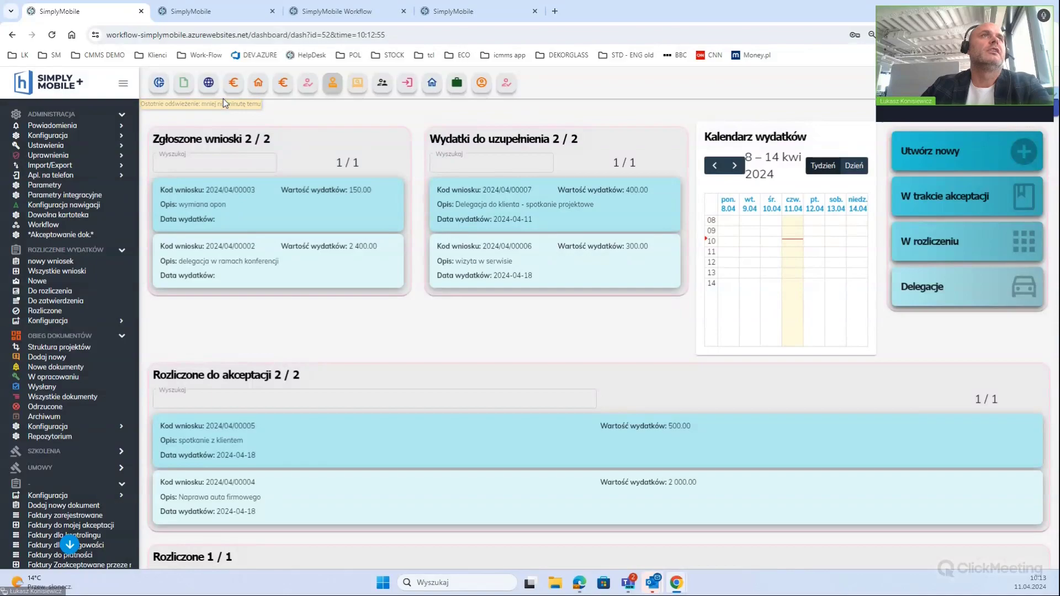
# Step through the TDMS, globe and euro dashboards to reach the invoice KPI dashboard
pyautogui.click(159, 84)
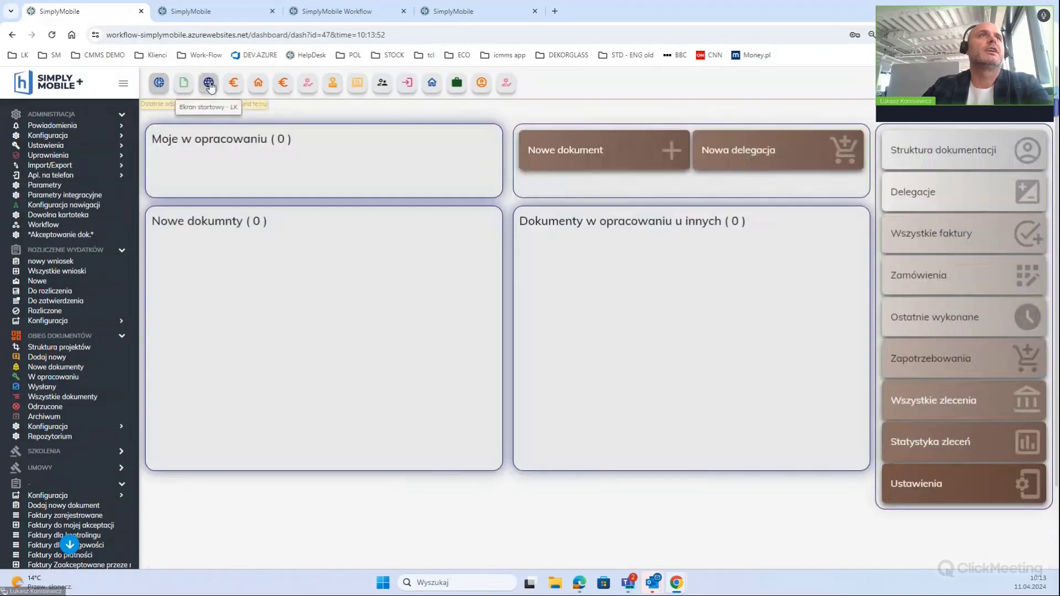
pyautogui.click(208, 84)
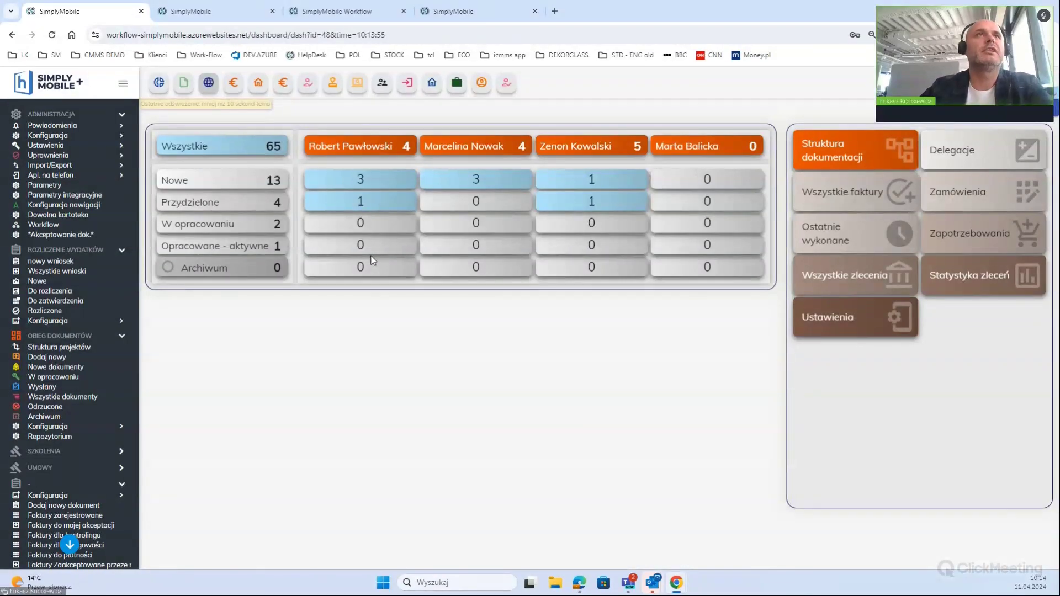
pyautogui.click(284, 84)
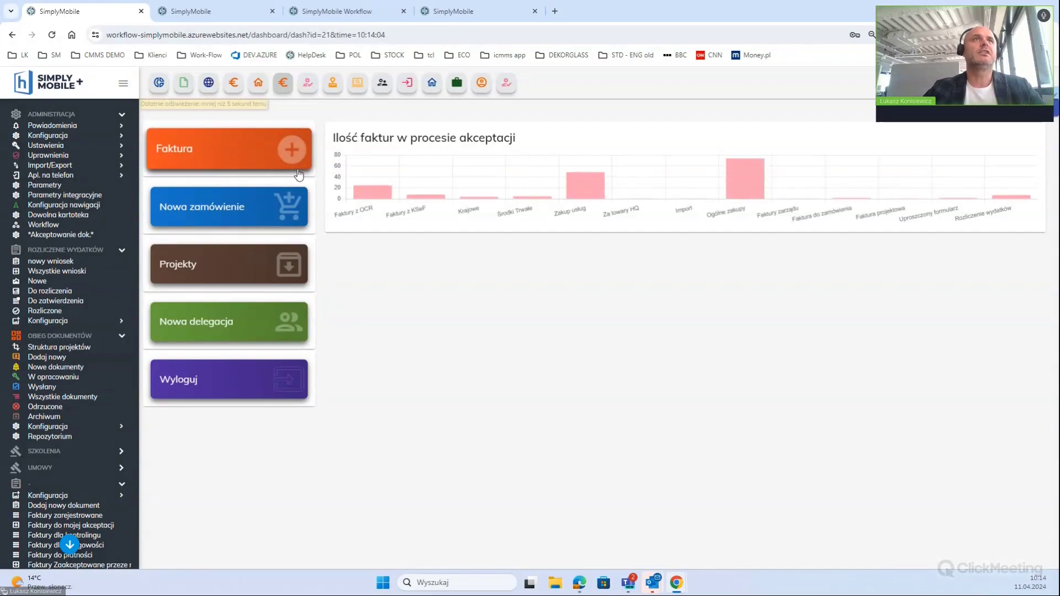
pyautogui.click(309, 84)
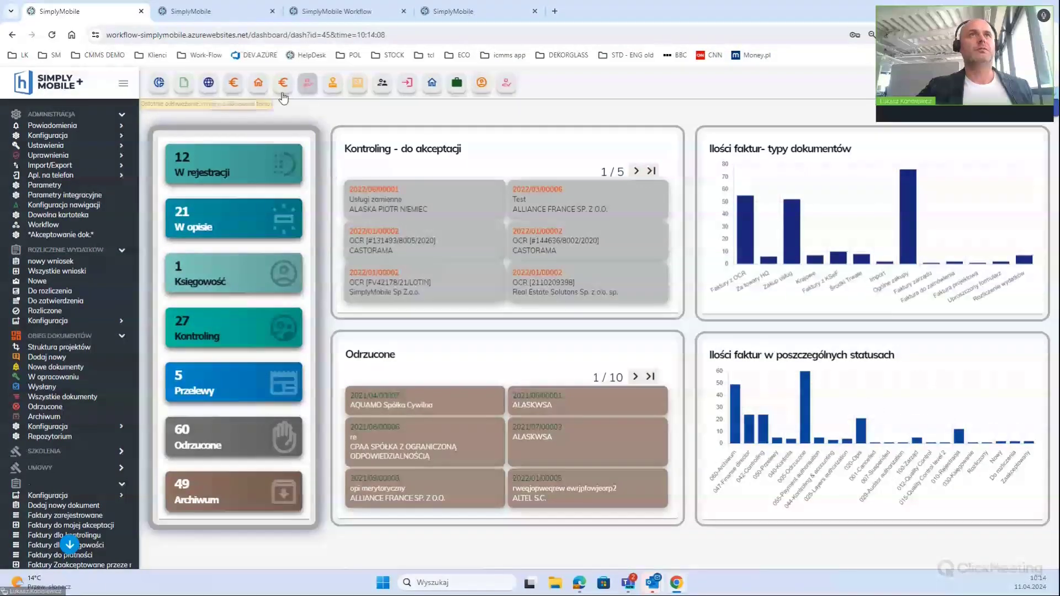
# Switch to the Kierownik (kopia) dashboard and open invoice 2023/06/00003 under Kontroling - do akceptacji
pyautogui.click(358, 87)
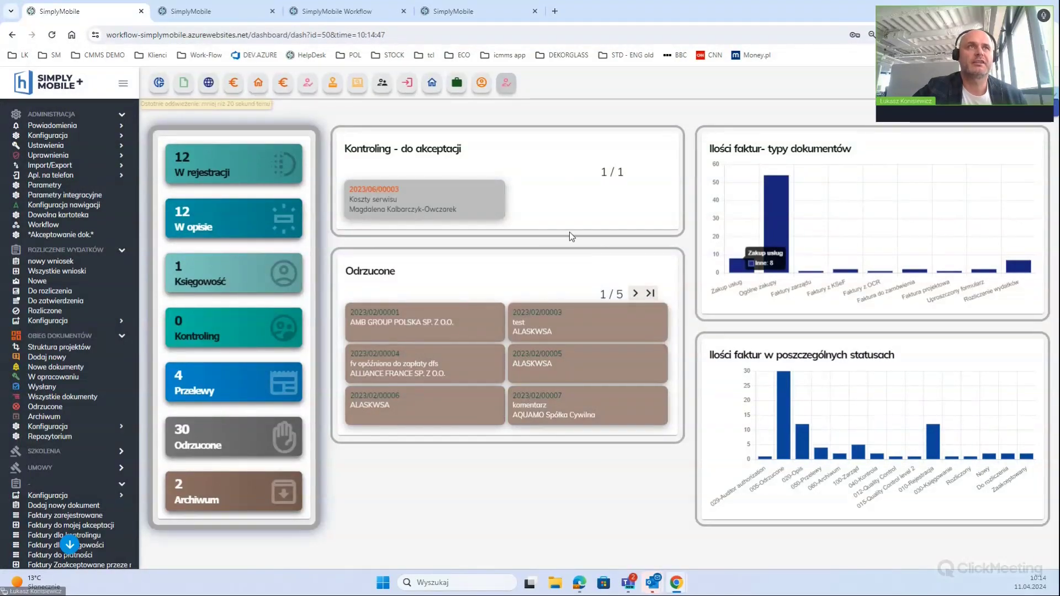
pyautogui.click(424, 191)
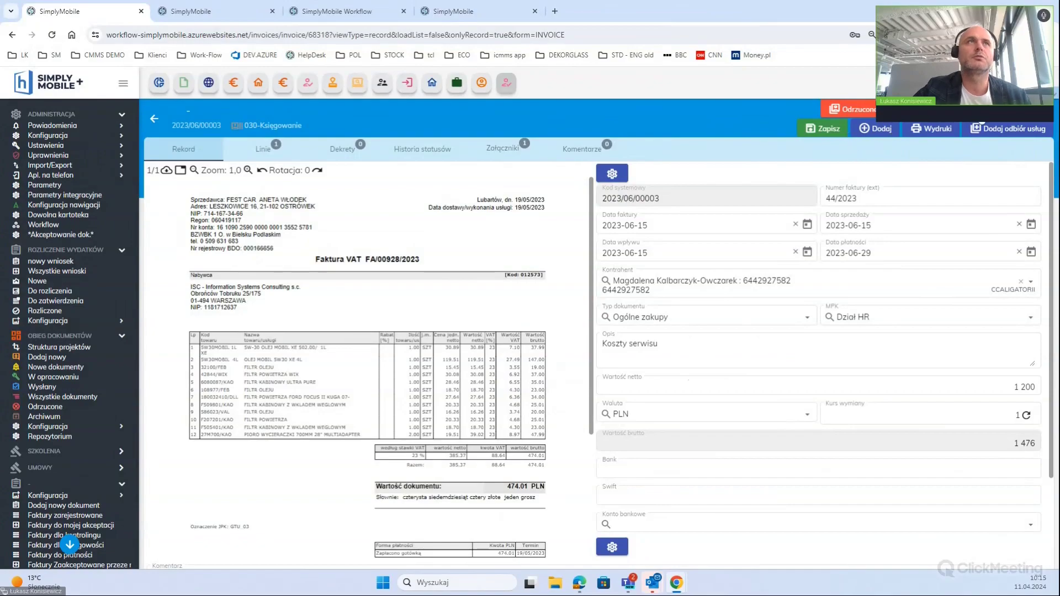
# Close invoice 2023/06/00003 and go back to the manager's invoice dashboard
pyautogui.click(155, 124)
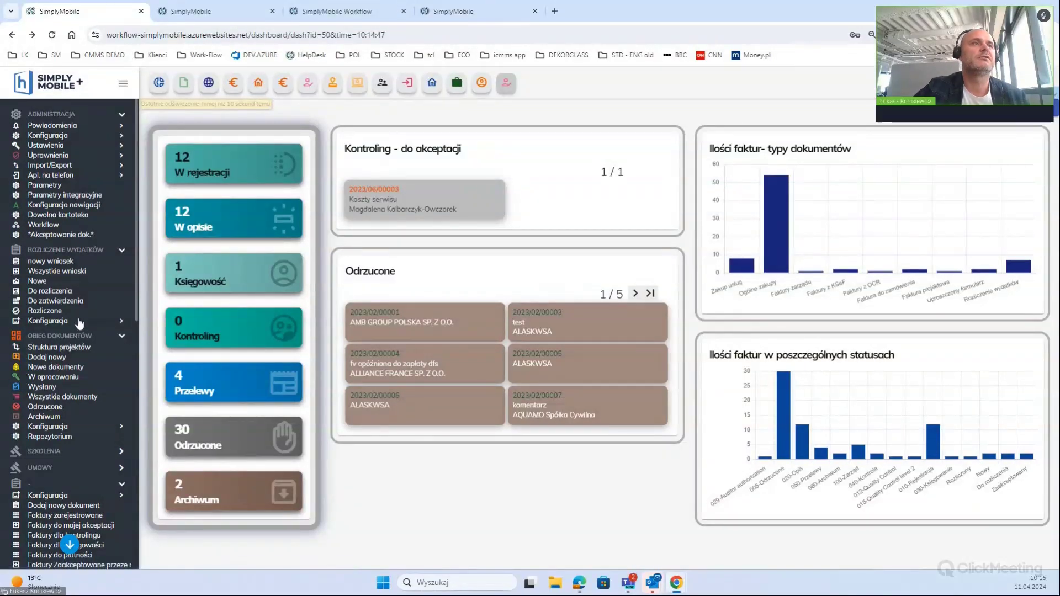
# Expand the SZKOLENIA and PROJEKTY sections in the left sidebar to show their entries
pyautogui.scroll(-1, 80, 335)
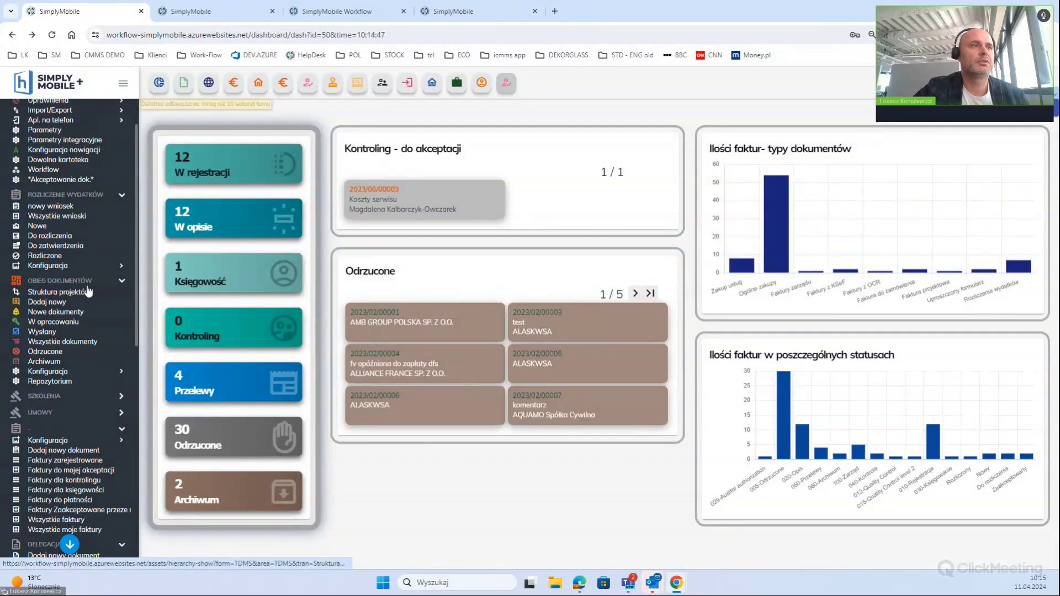
pyautogui.click(88, 398)
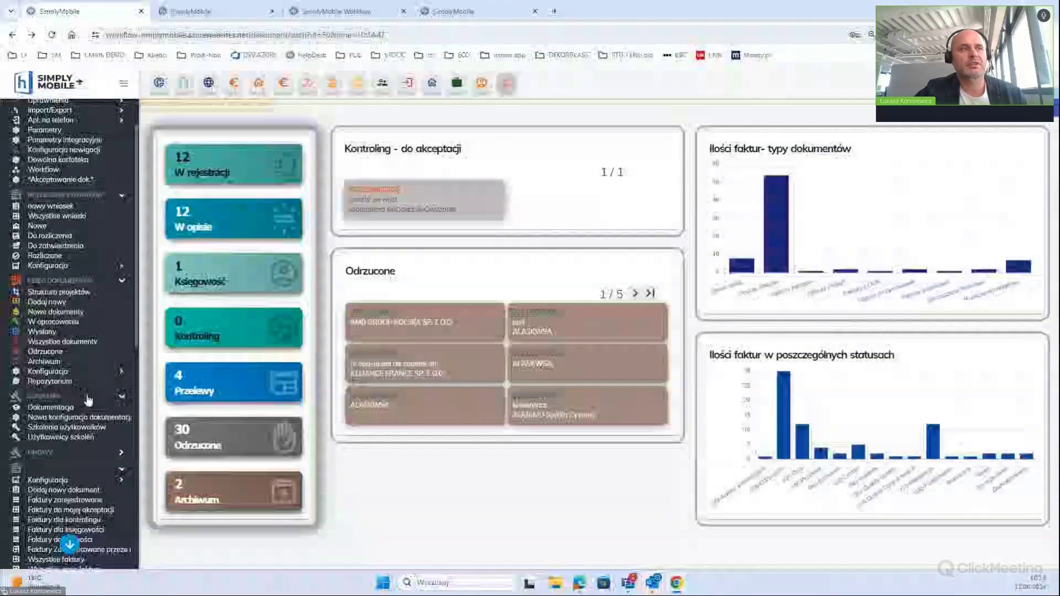
pyautogui.scroll(-3, 86, 399)
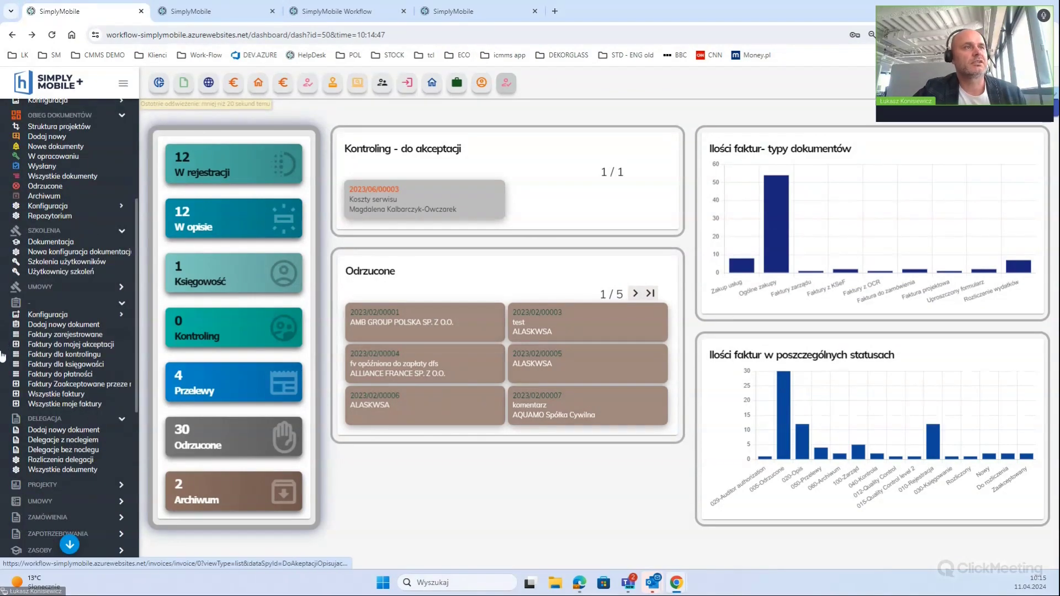
pyautogui.scroll(-2, 53, 436)
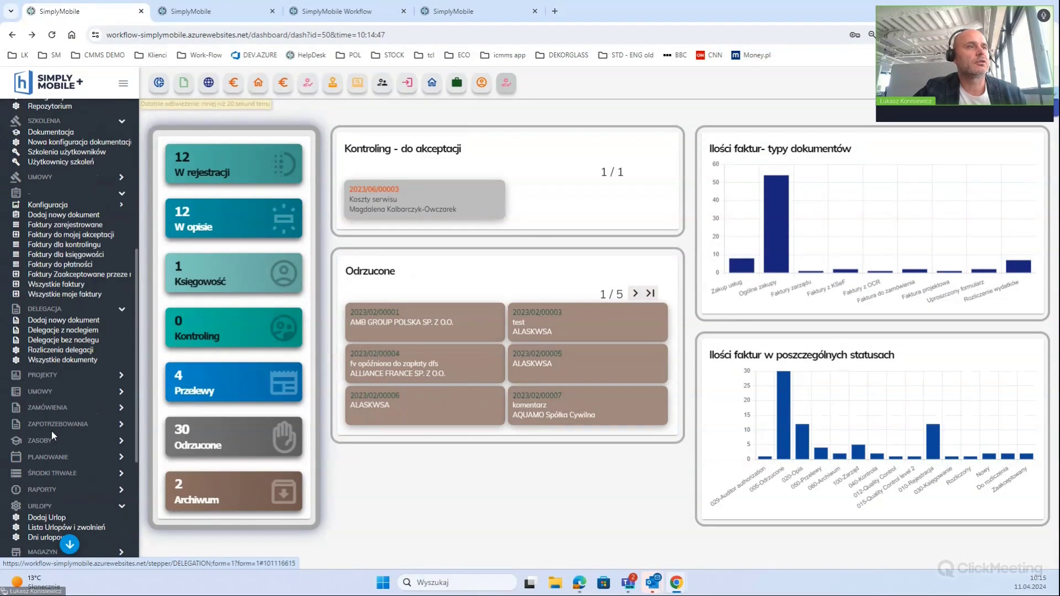
pyautogui.click(59, 378)
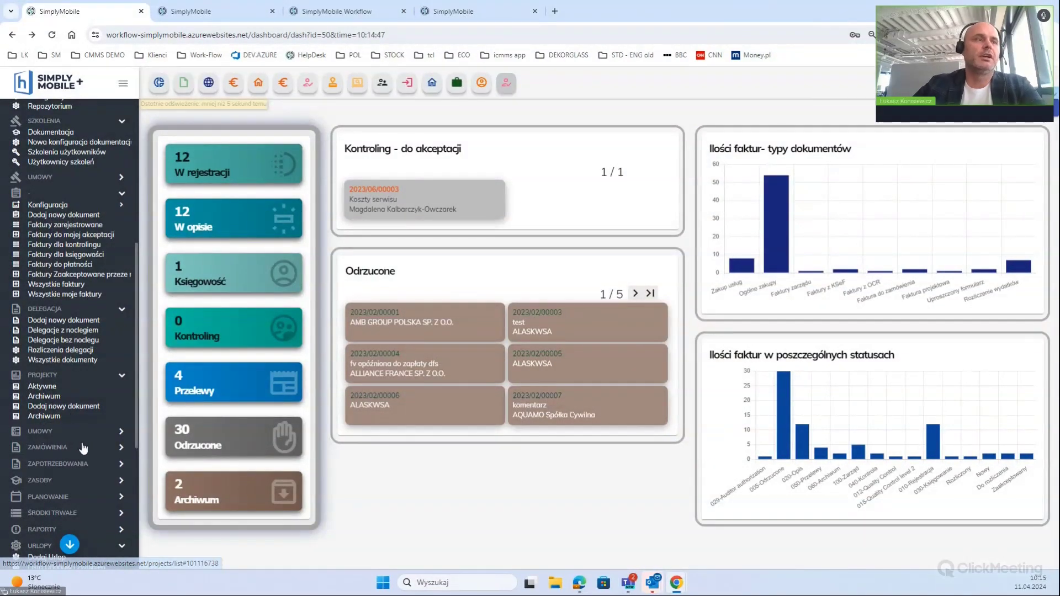
pyautogui.scroll(-2, 82, 414)
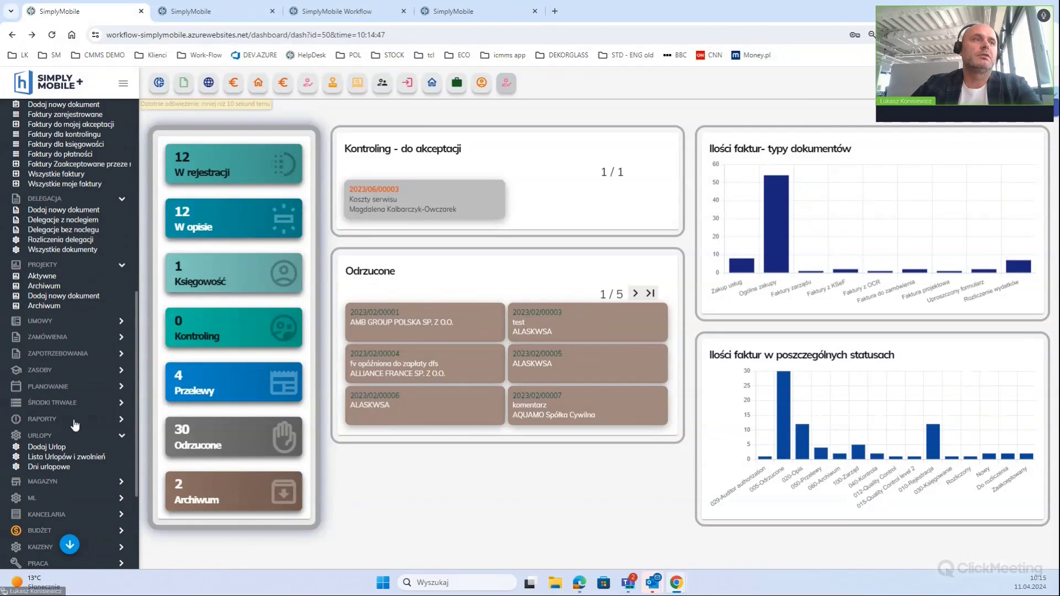
pyautogui.scroll(-1, 70, 461)
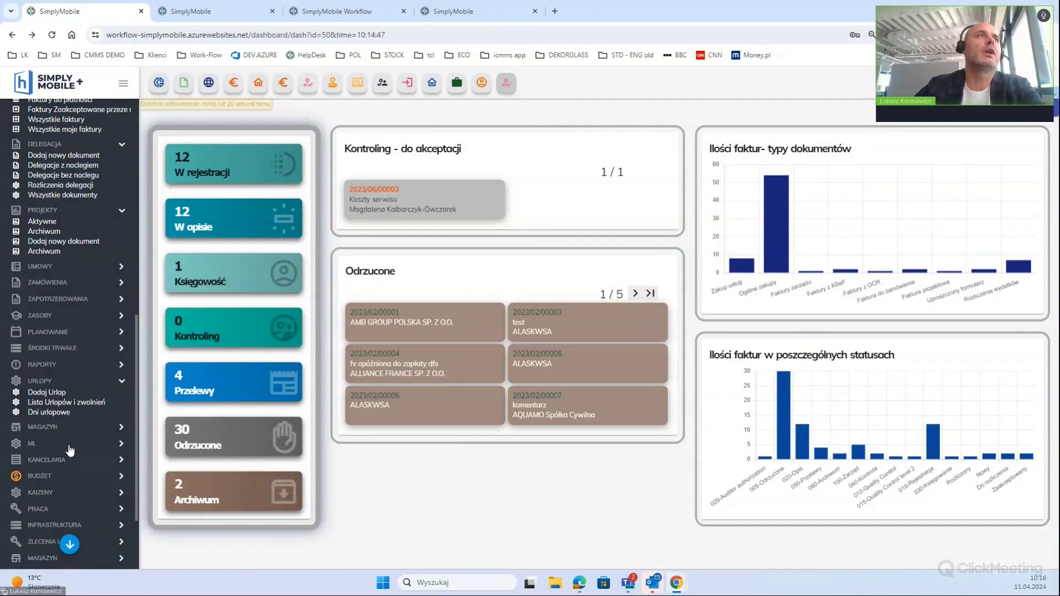
pyautogui.scroll(9, 61, 386)
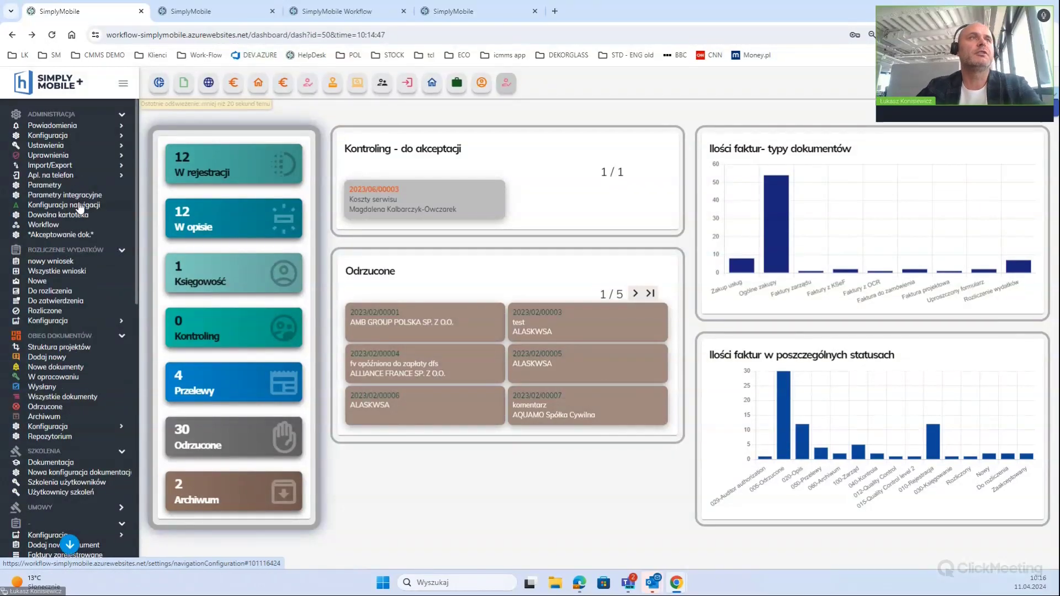
# Look through the navigation configuration settings, then return to the invoice dashboard
pyautogui.click(83, 206)
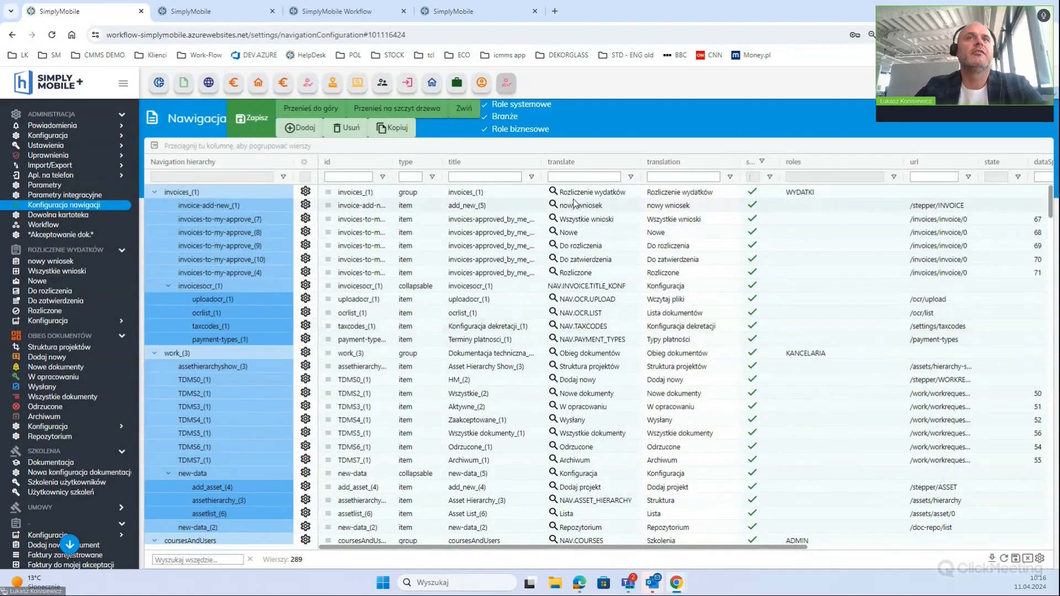
pyautogui.scroll(-1, 424, 384)
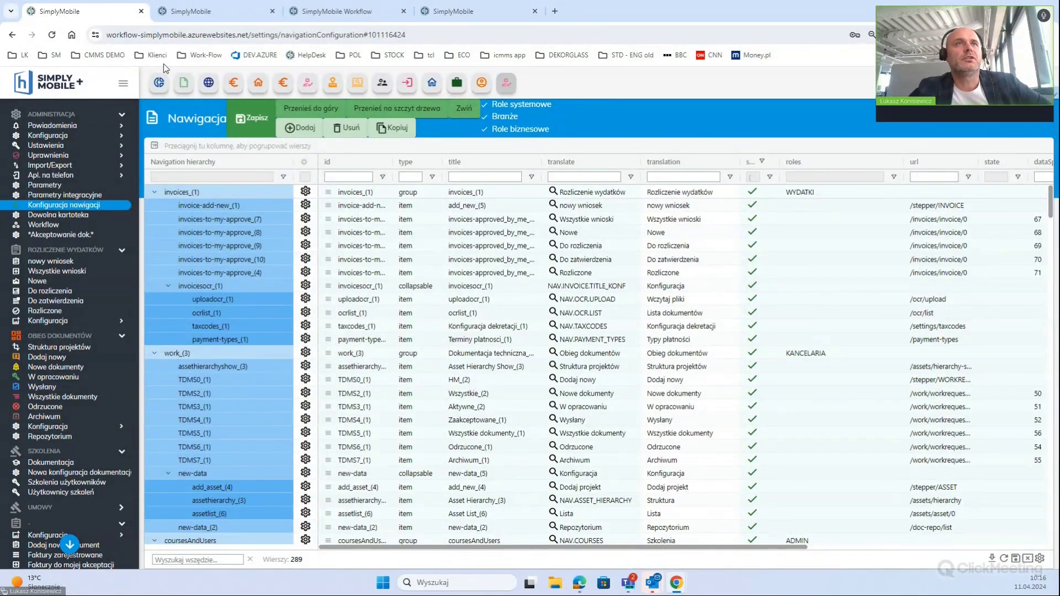
pyautogui.click(184, 83)
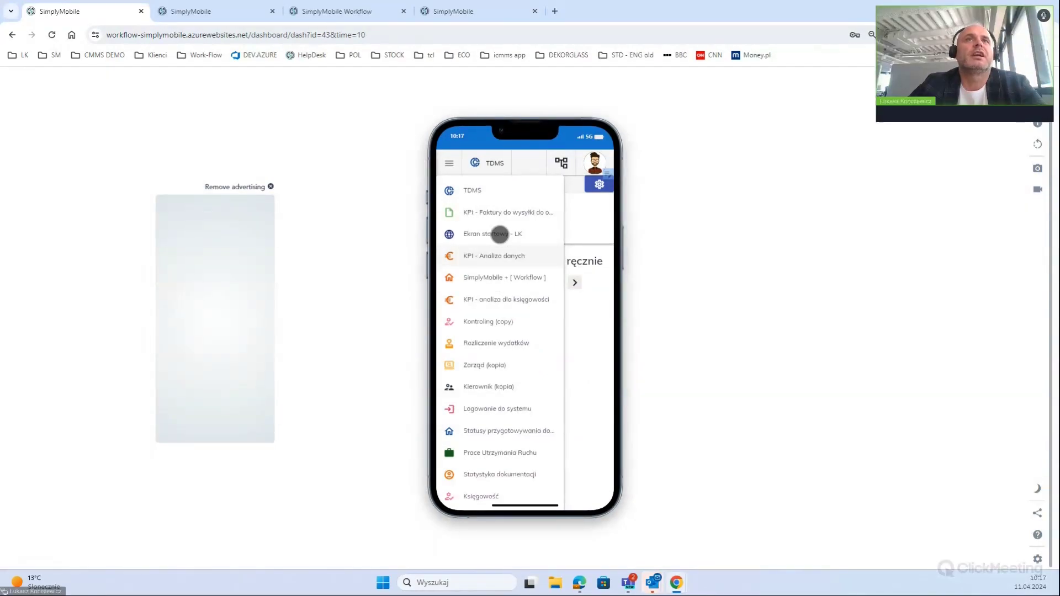
# Switch the phone preview to the Ekran startowy - LK dashboard
pyautogui.click(500, 234)
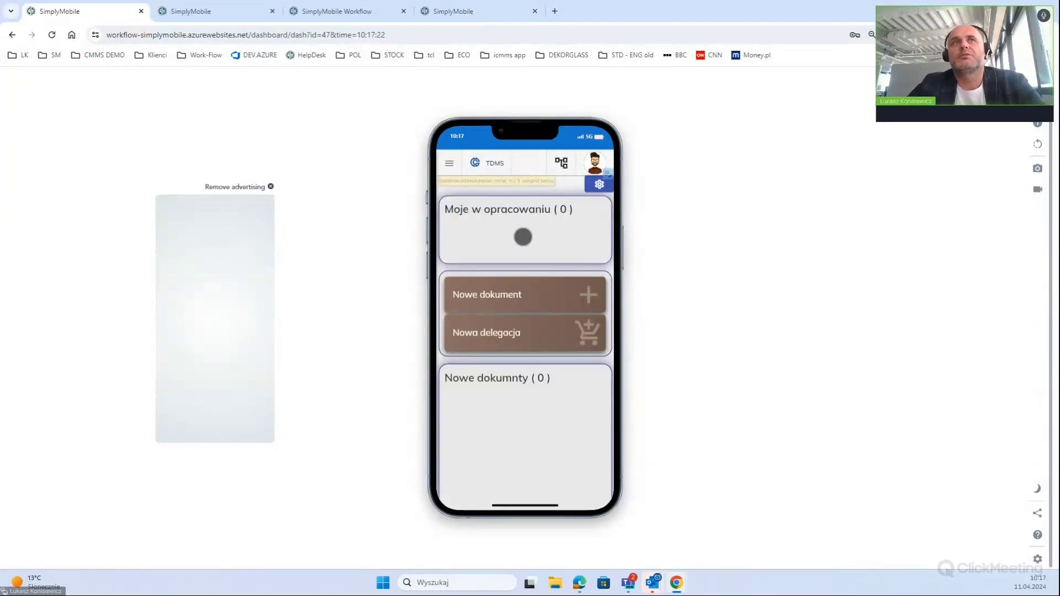
pyautogui.scroll(-5, 507, 298)
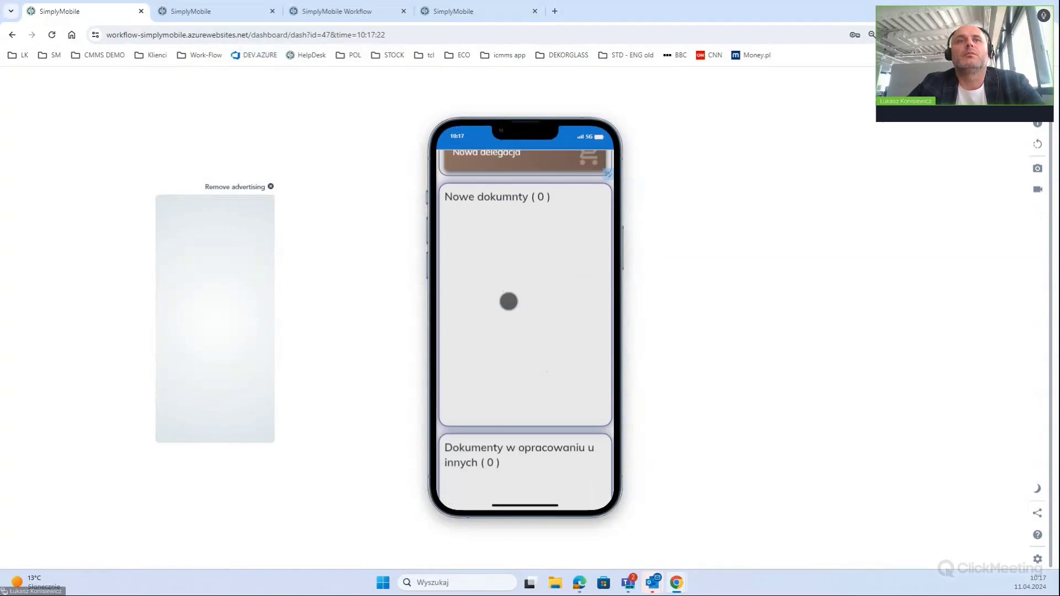
pyautogui.scroll(5, 505, 313)
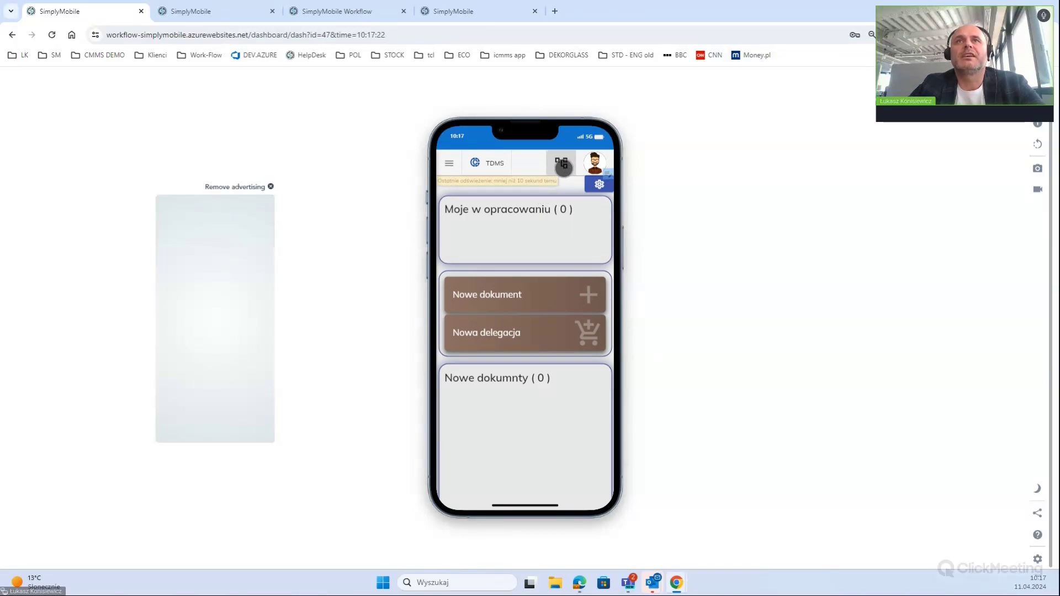
# Save all organisations as active and start a new document at the document type choice
pyautogui.click(563, 167)
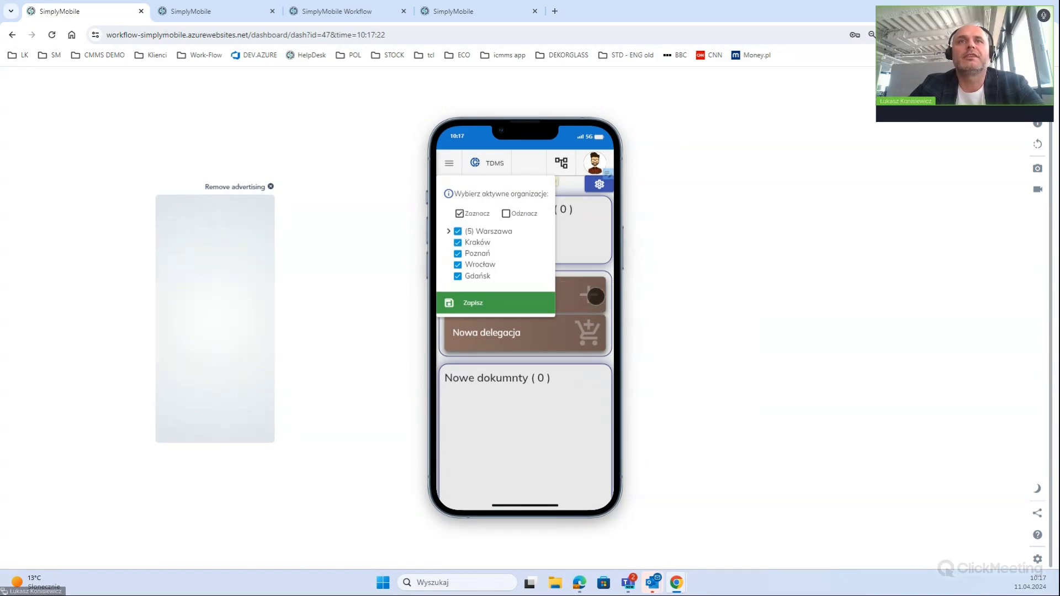
pyautogui.click(525, 307)
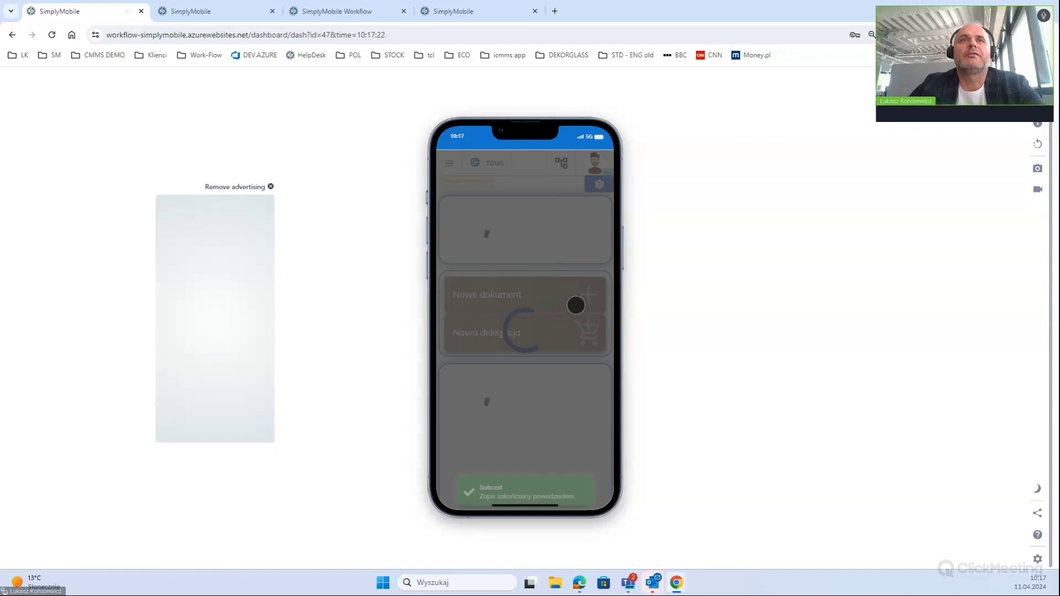
pyautogui.click(558, 294)
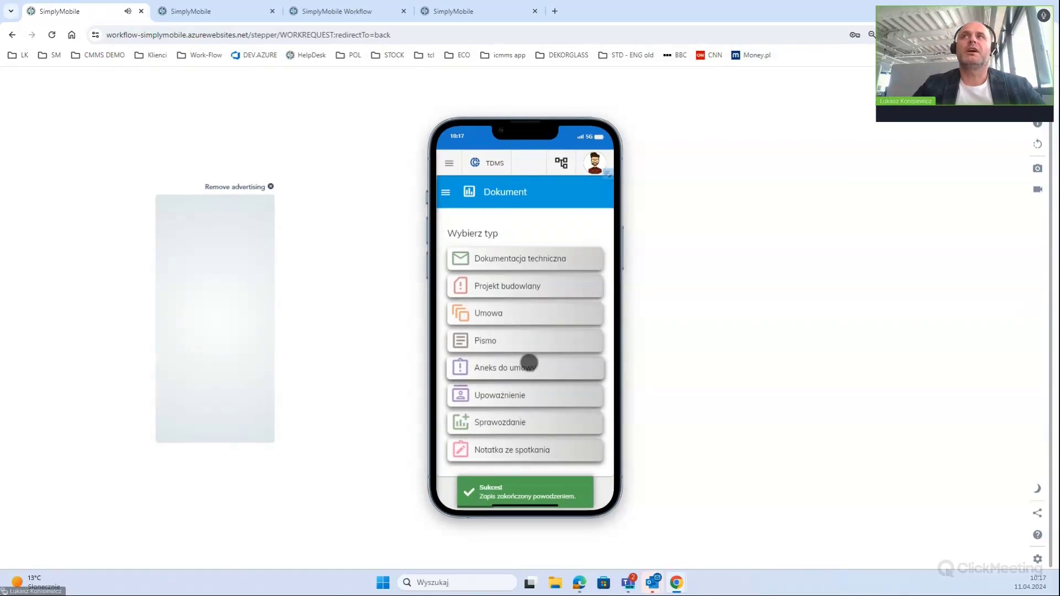
pyautogui.click(1038, 125)
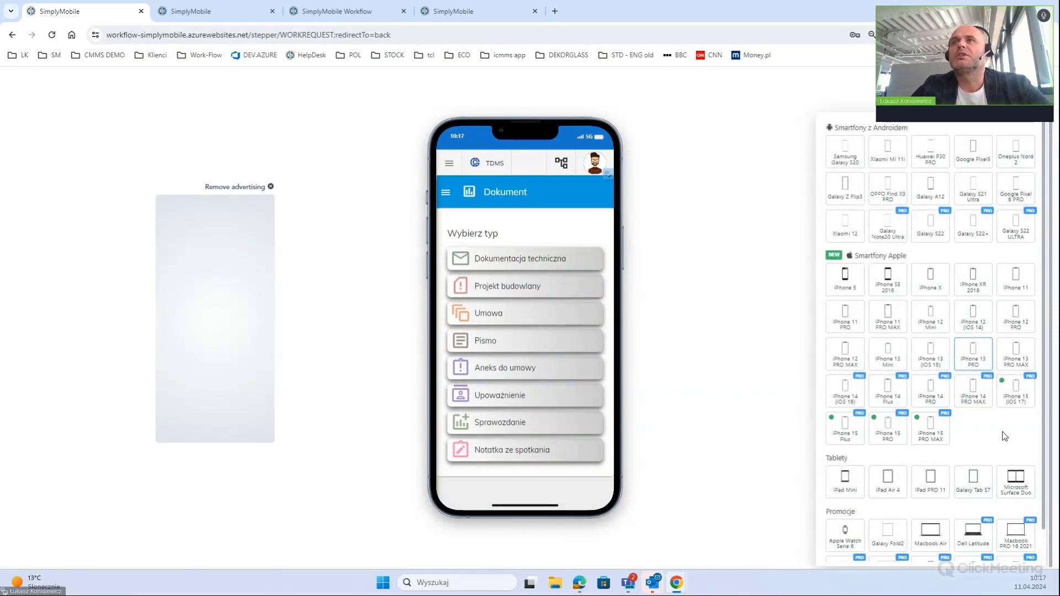
# Preview the document type page on an emulated Galaxy Tab S7, opening and closing the side drawer
pyautogui.scroll(-1, 982, 426)
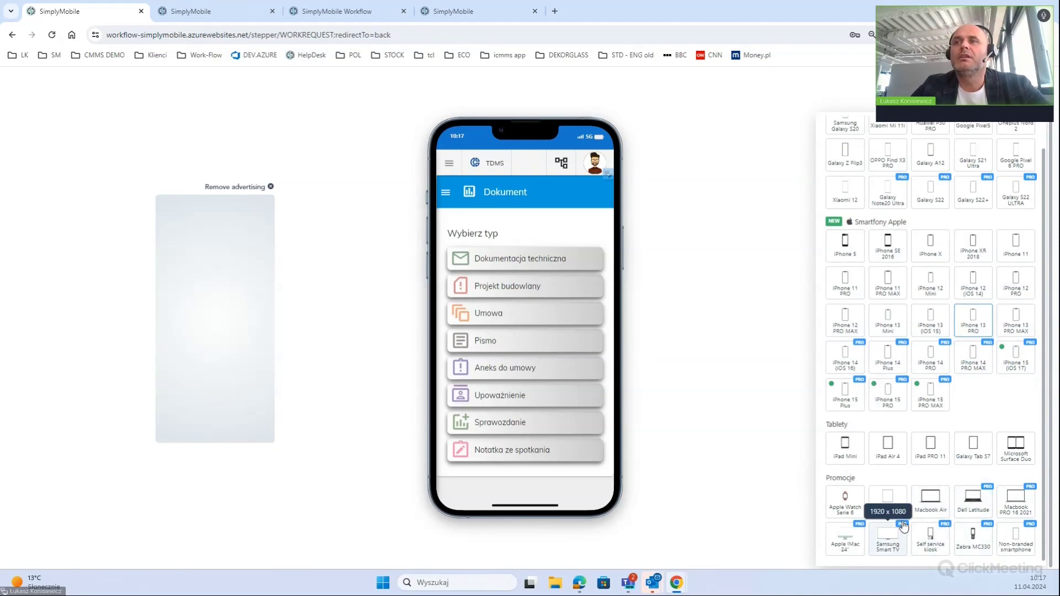
pyautogui.click(973, 446)
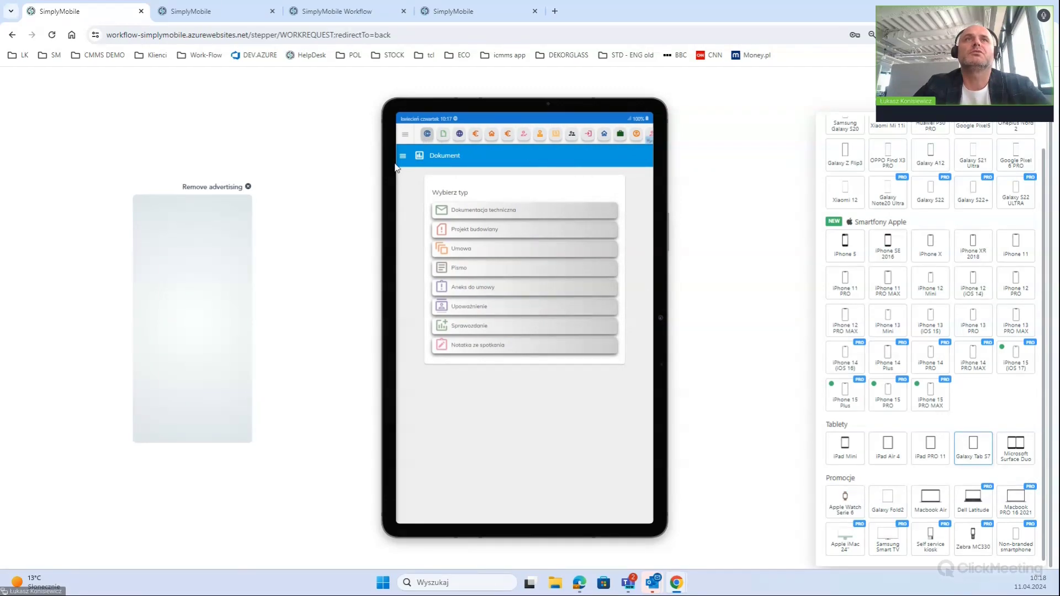
pyautogui.click(407, 135)
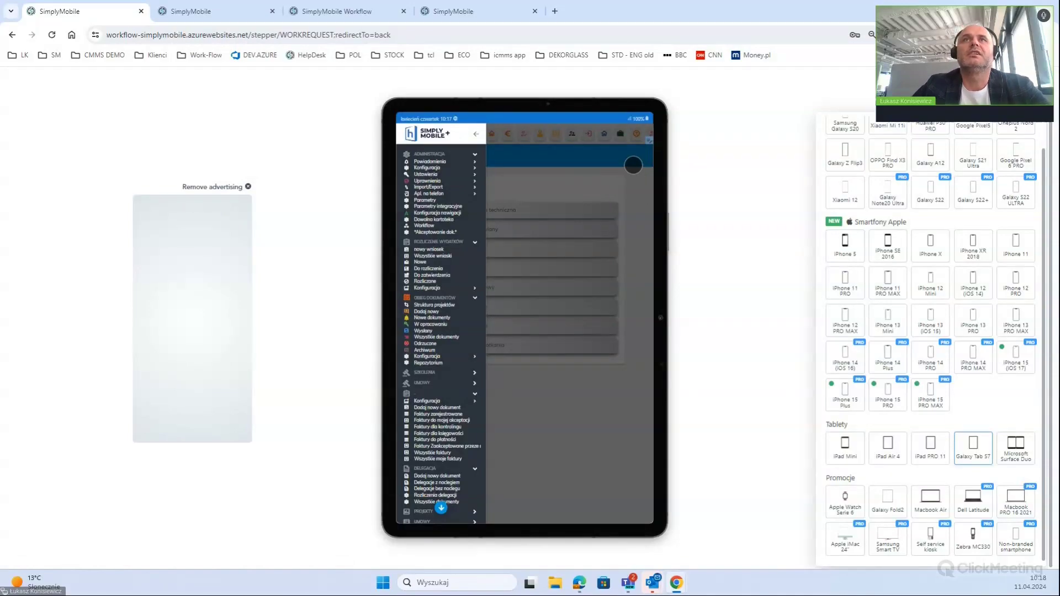
pyautogui.click(631, 165)
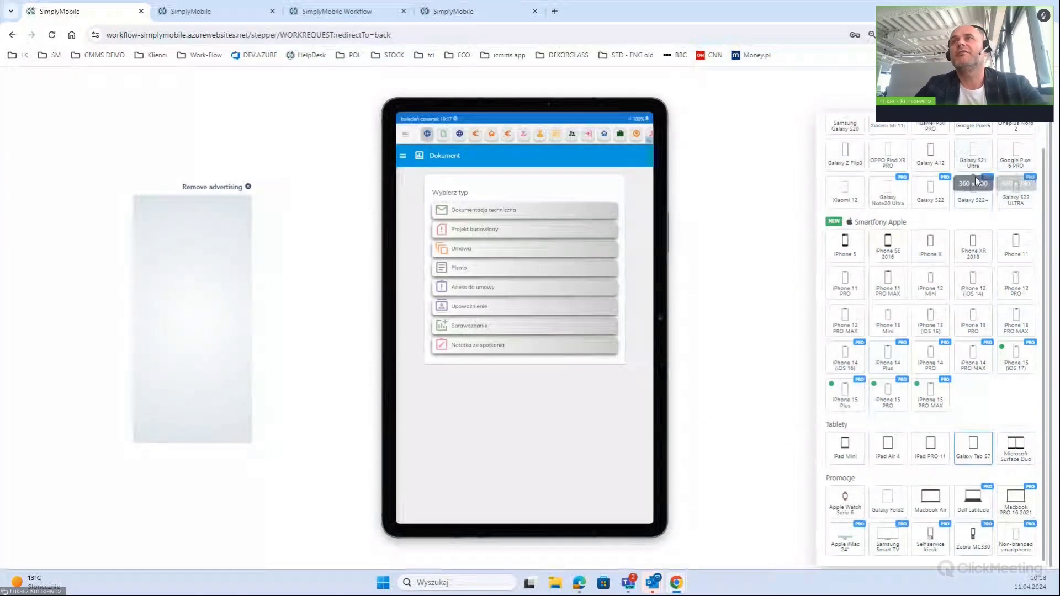
# Browse the Klienci and Work-Flow bookmark folders
pyautogui.click(147, 55)
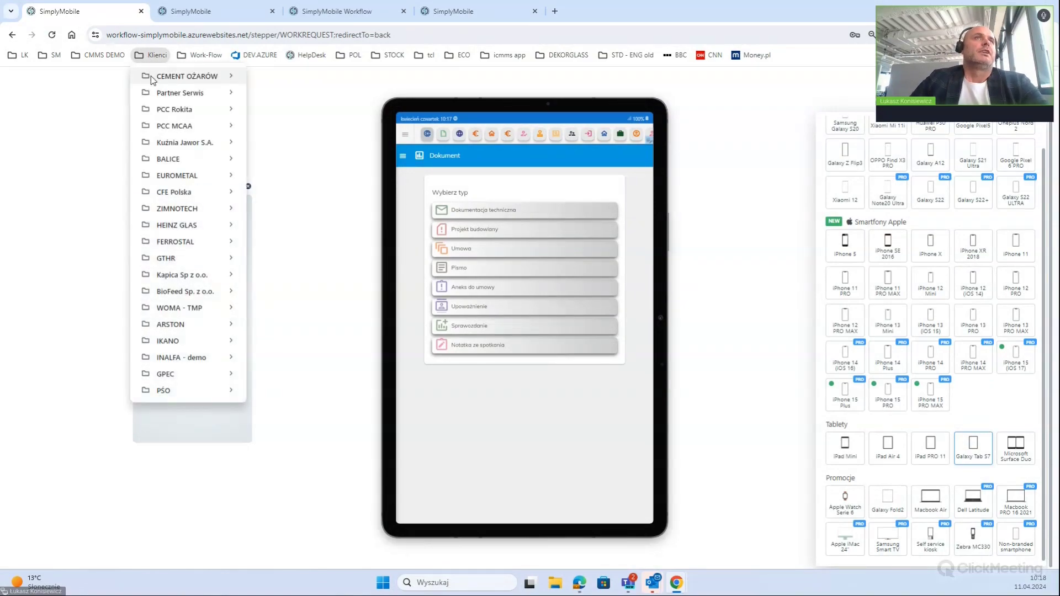
pyautogui.moveTo(157, 78)
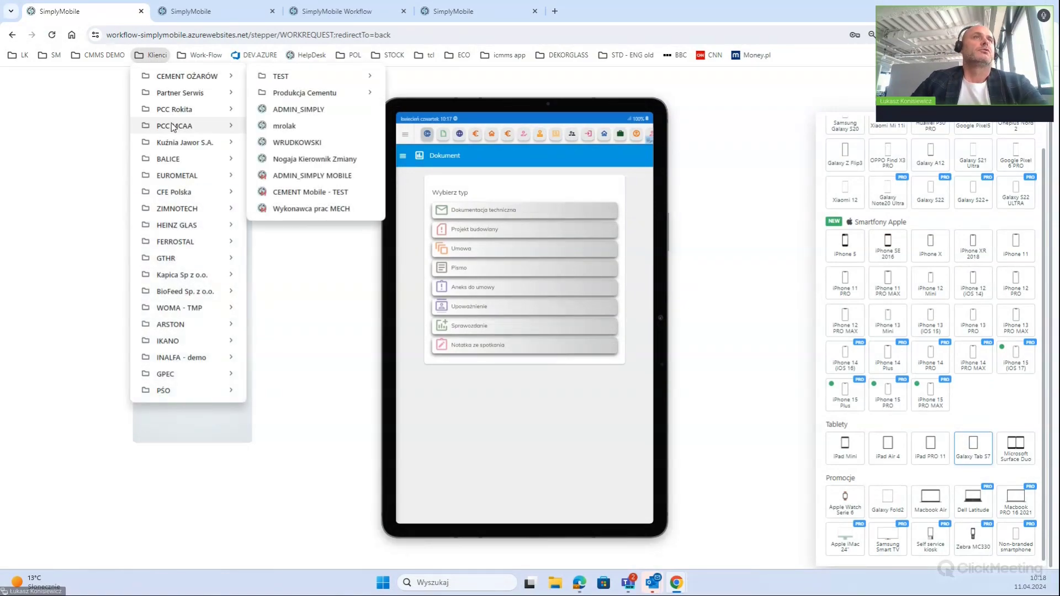
pyautogui.click(200, 55)
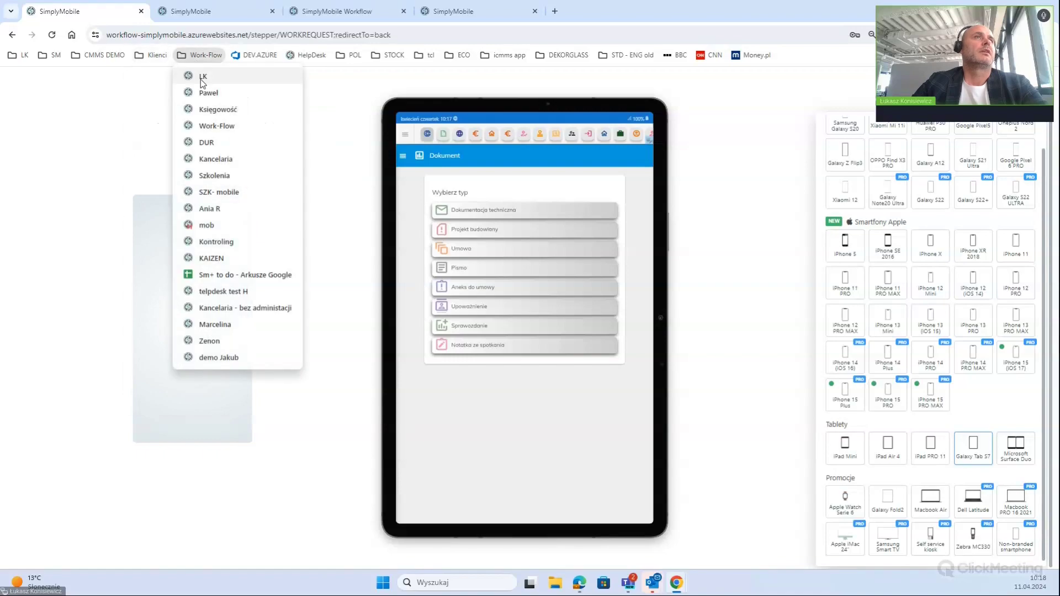
# Open the mobile app from a Work-Flow bookmark, dismiss the PRO offer, and preview it on a Galaxy A12
pyautogui.click(210, 225)
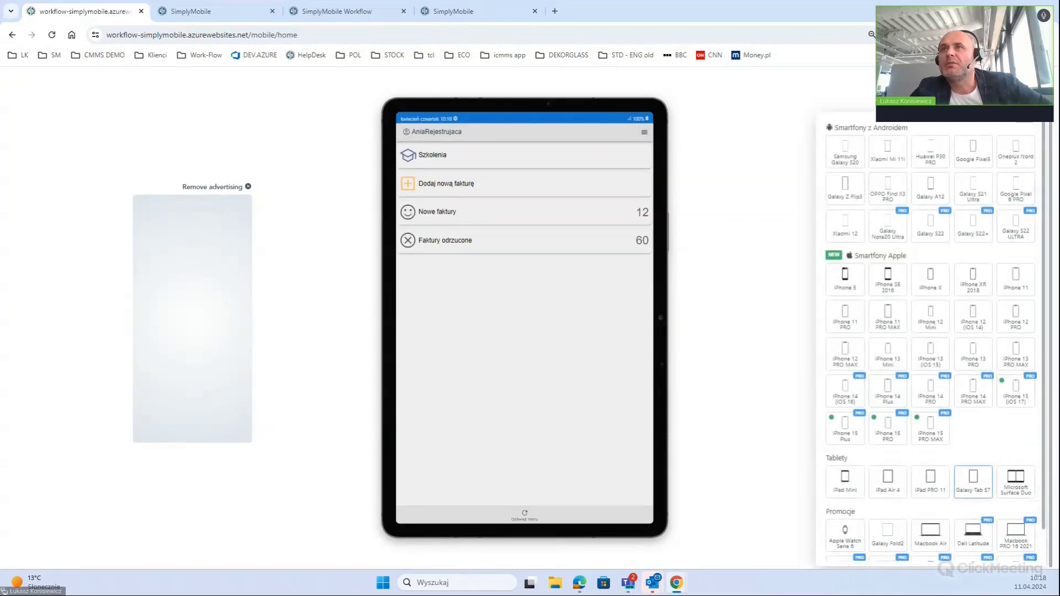
pyautogui.click(930, 224)
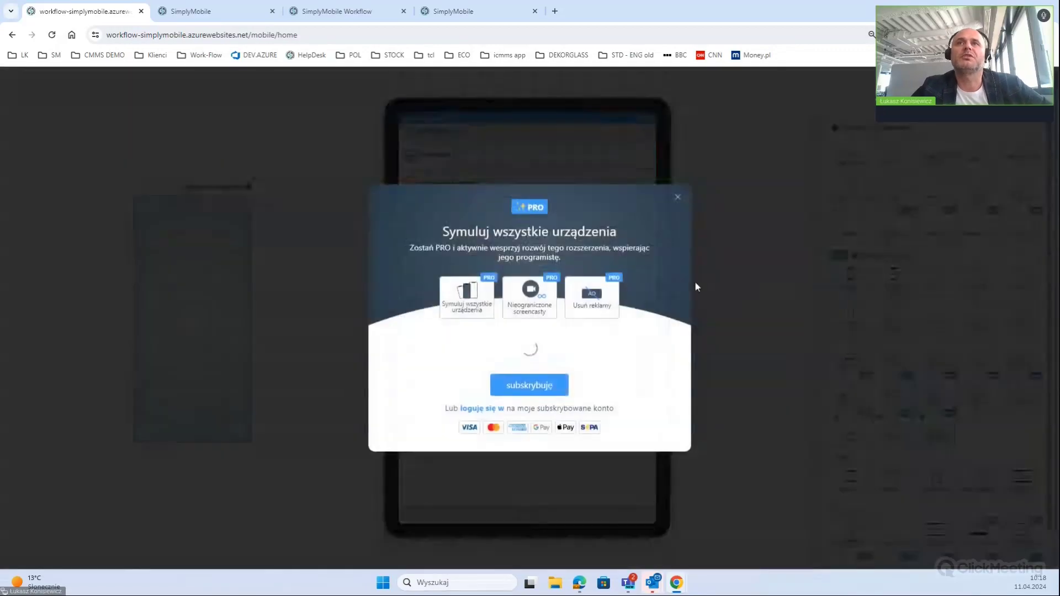
pyautogui.click(678, 199)
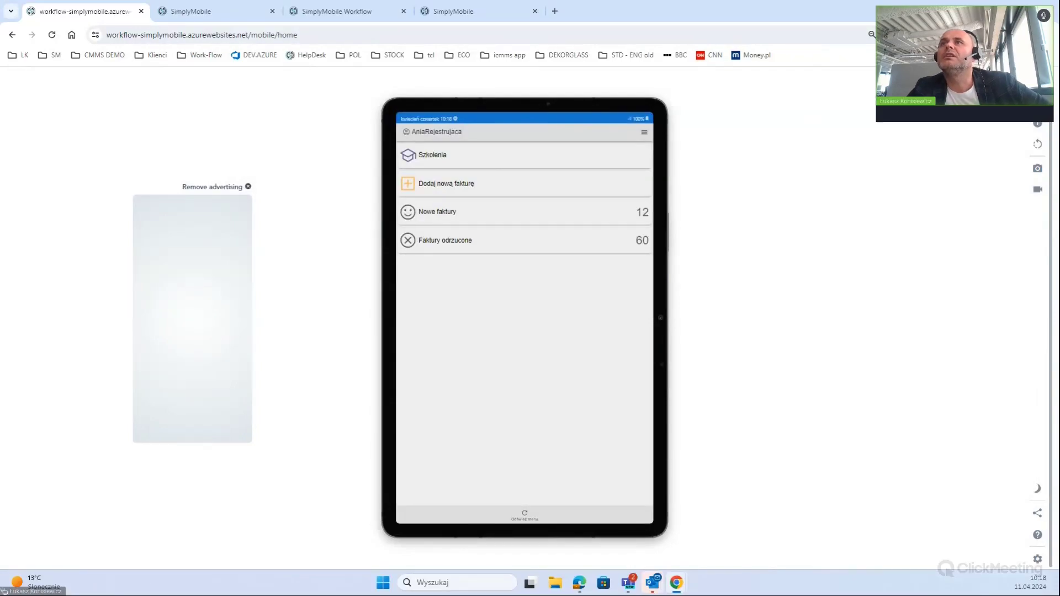
pyautogui.click(930, 190)
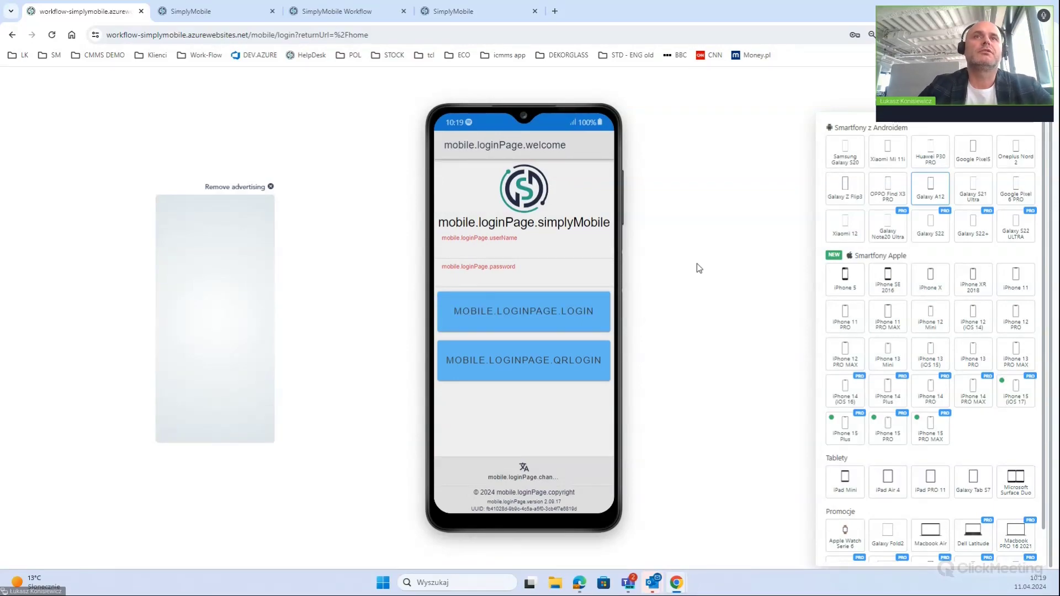
# Sign in with the saved autofill login and close Chrome's password-check dialog with Zamknij
pyautogui.click(525, 250)
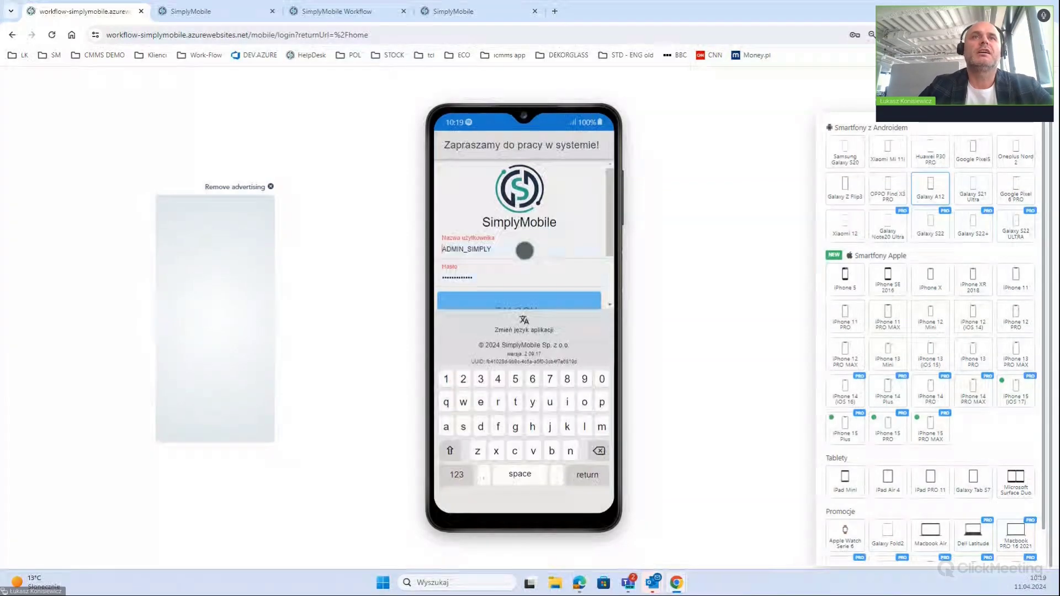
pyautogui.click(521, 298)
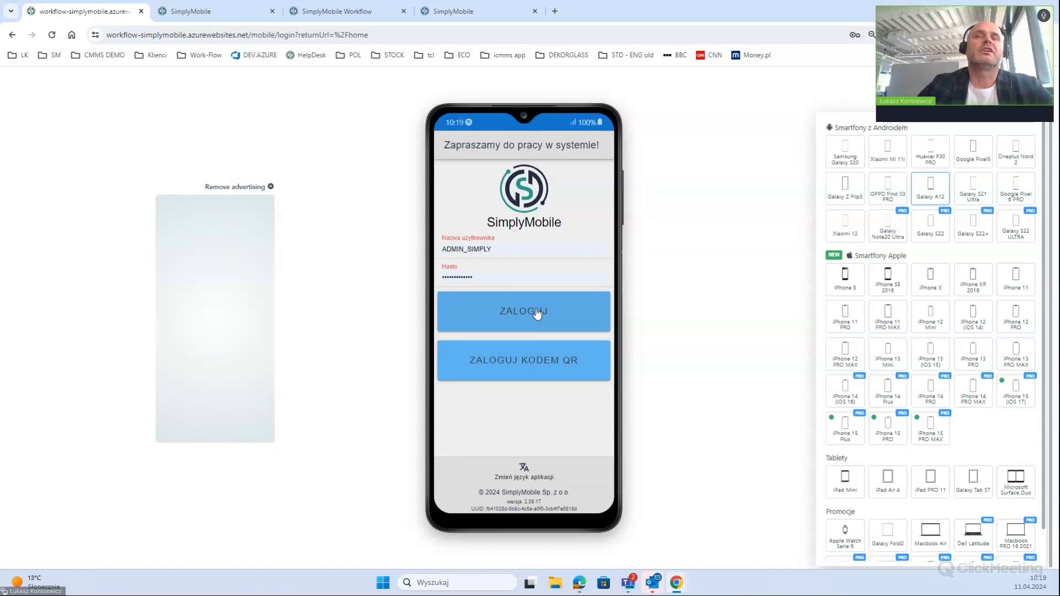
pyautogui.click(534, 312)
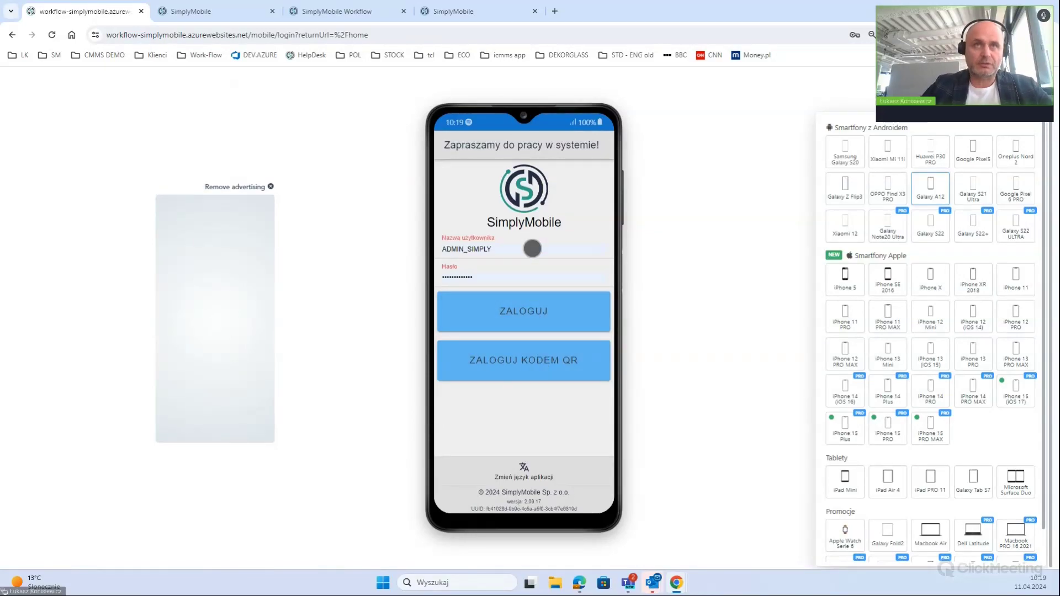
pyautogui.click(532, 248)
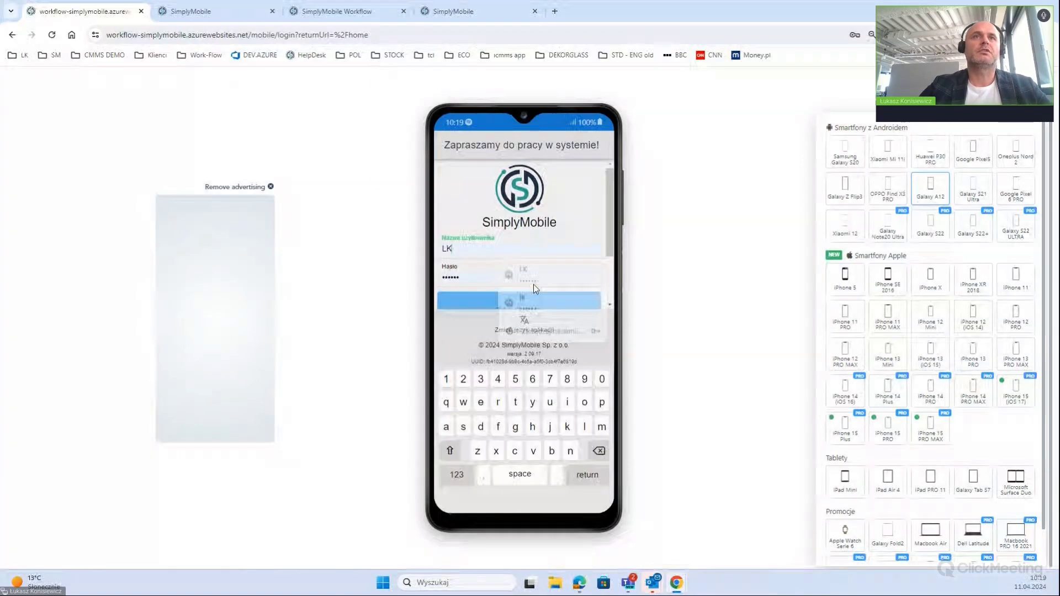
pyautogui.click(534, 283)
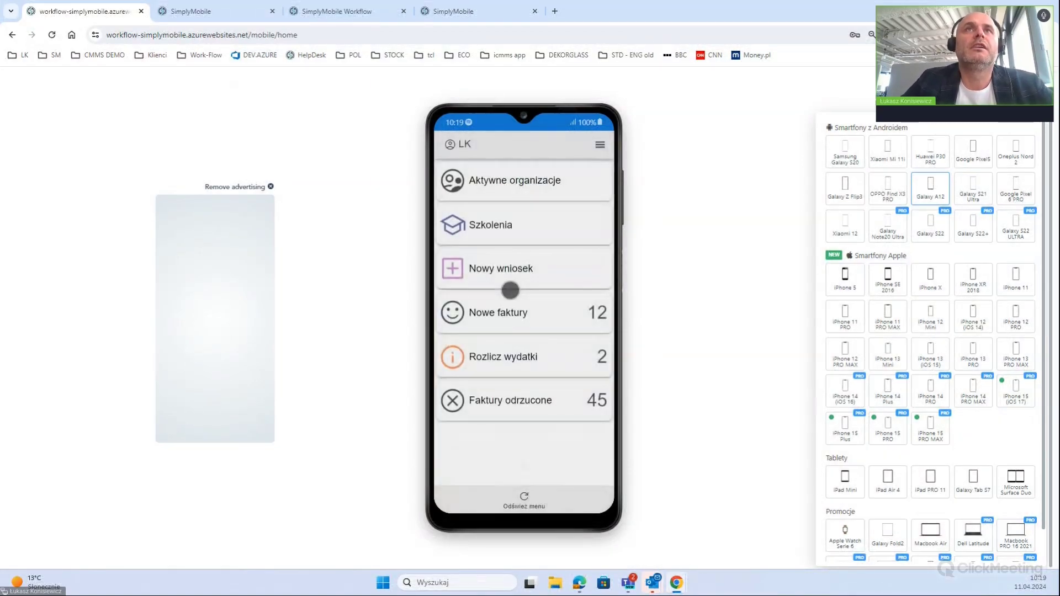
pyautogui.click(635, 203)
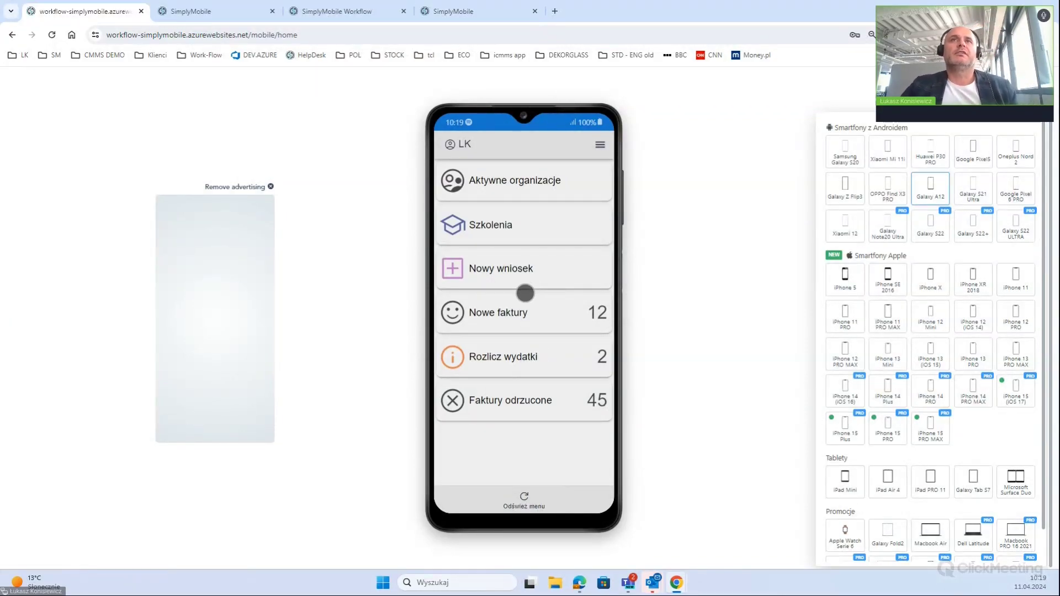
# On the desktop SimplyMobile tab, log out through the avatar menu's Wyloguj option
pyautogui.click(230, 16)
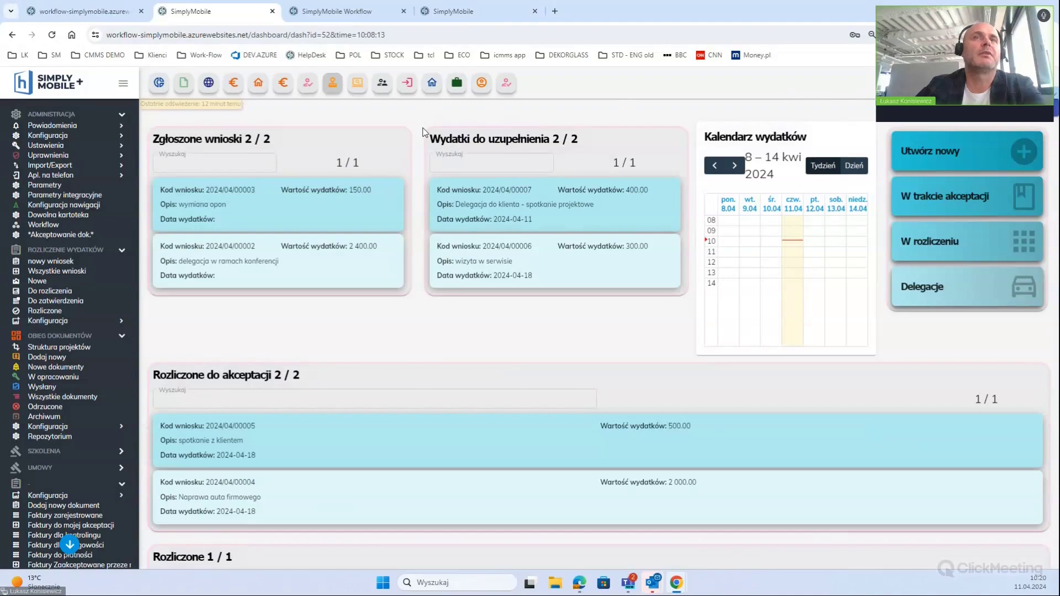
pyautogui.click(1027, 83)
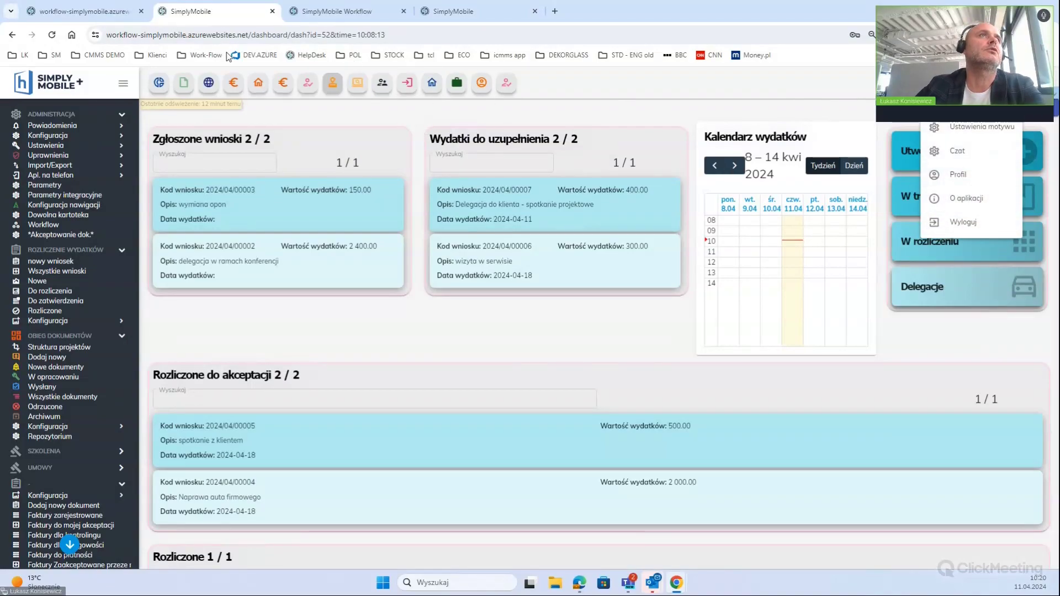
pyautogui.click(239, 98)
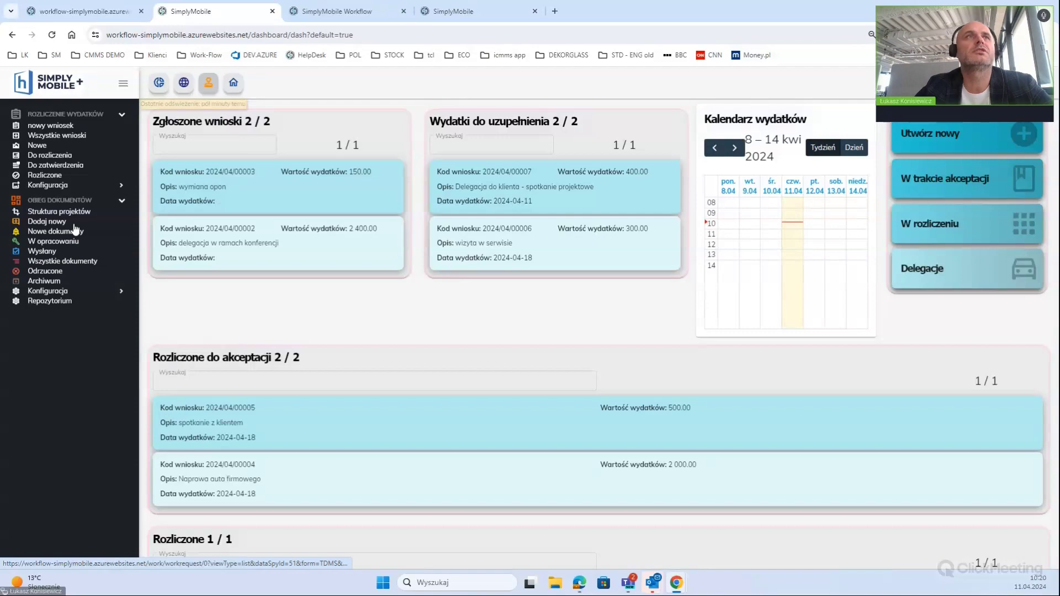
pyautogui.click(59, 212)
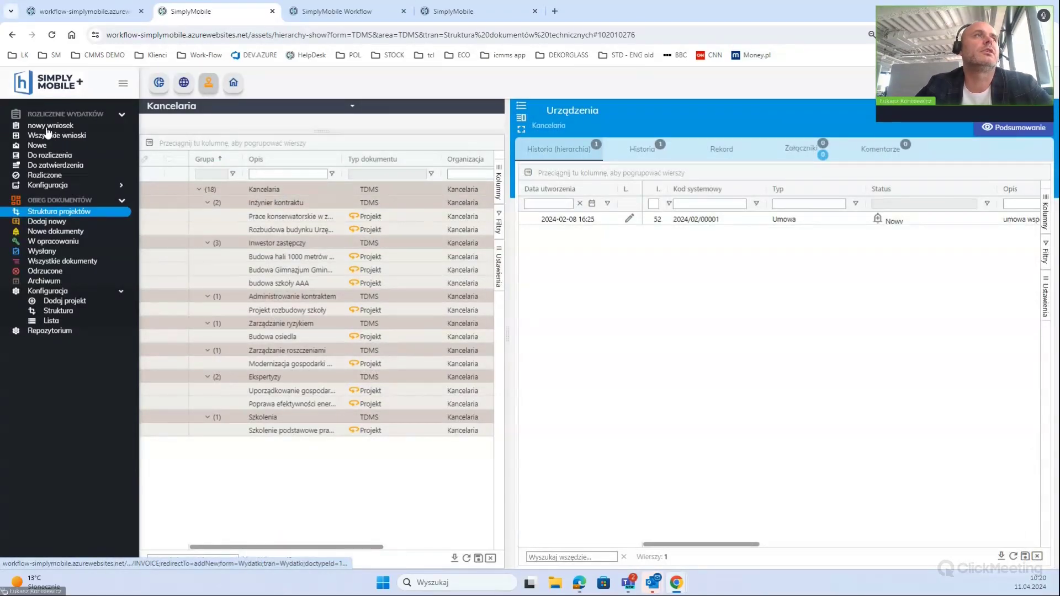
pyautogui.click(208, 82)
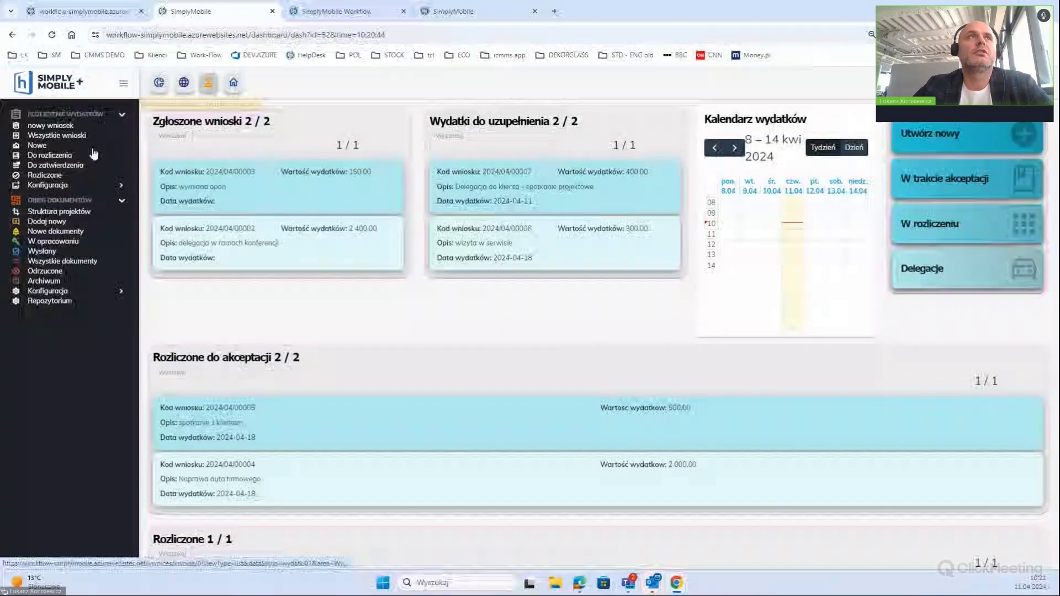
# Create a new Rozliczenie wydatków request and pick its project in Wybierz projekt budżetu
pyautogui.click(51, 125)
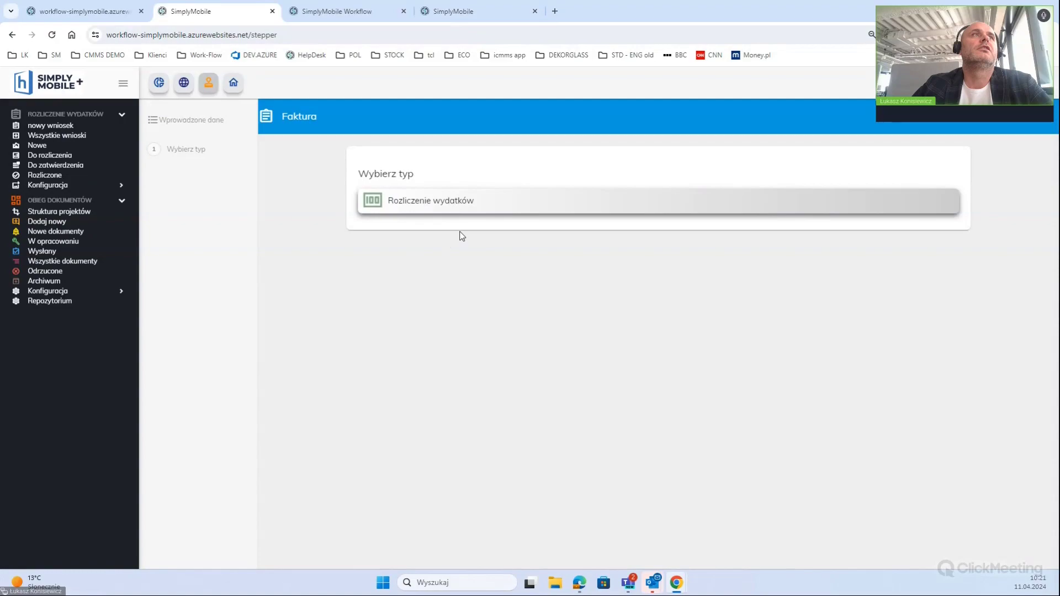
pyautogui.click(464, 211)
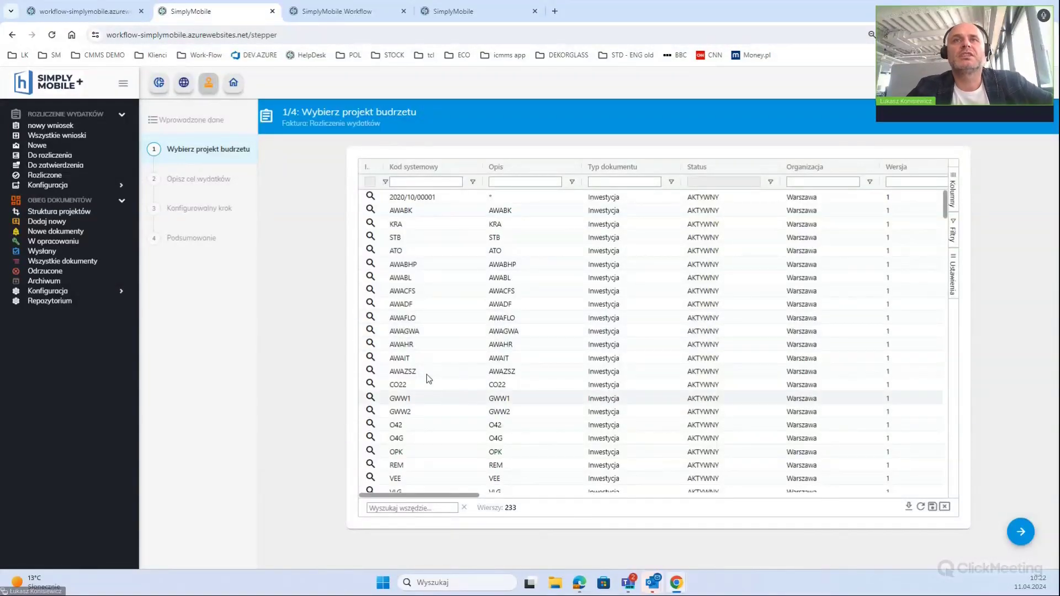
pyautogui.click(525, 296)
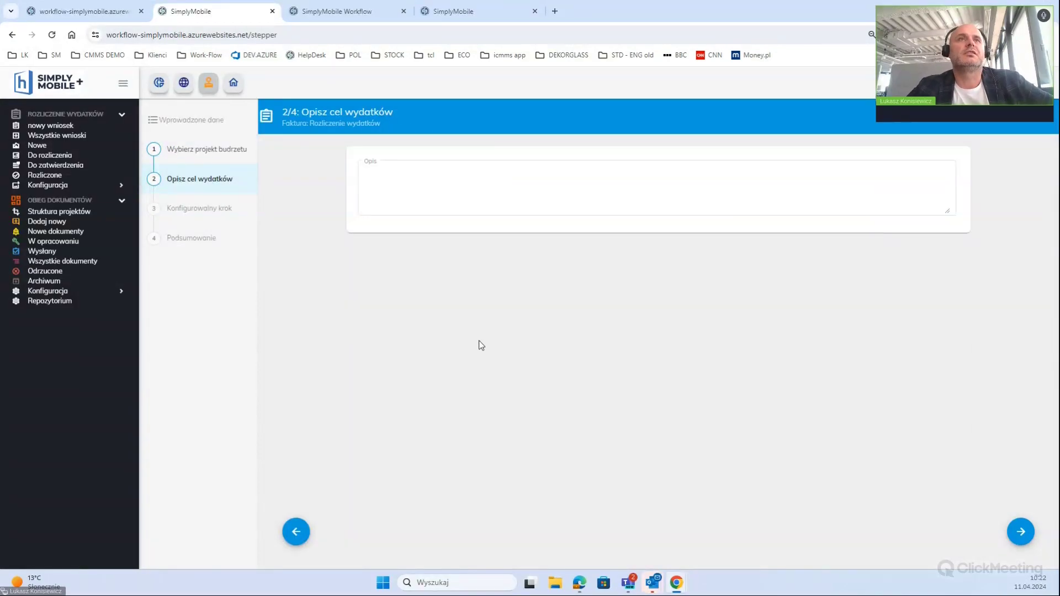
# Enter 'Wyjazd do klienta AAA' as the expense description and continue to the next step
pyautogui.click(489, 188)
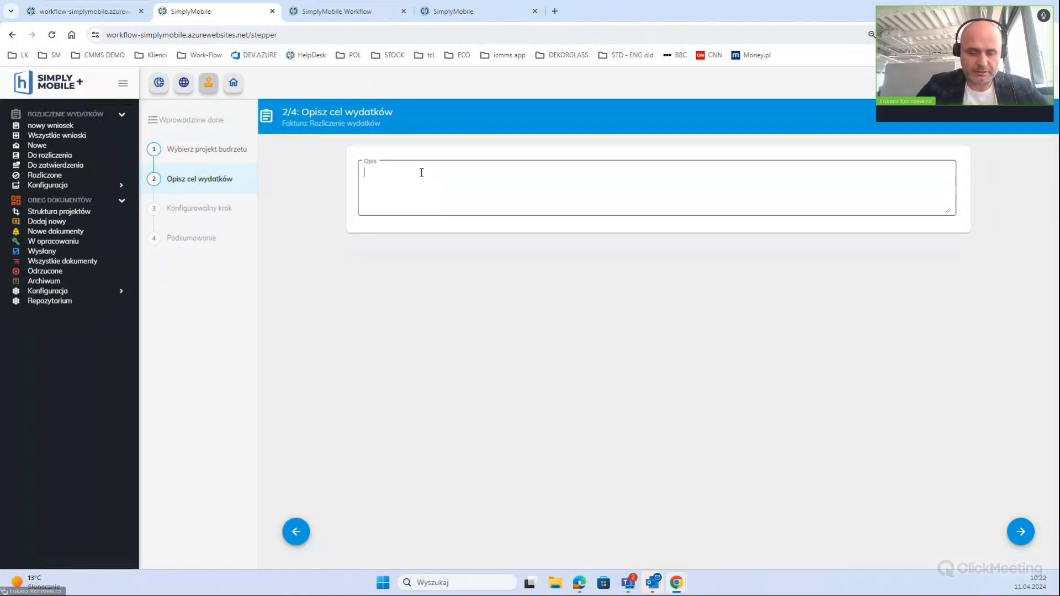
pyautogui.write('Wyja')
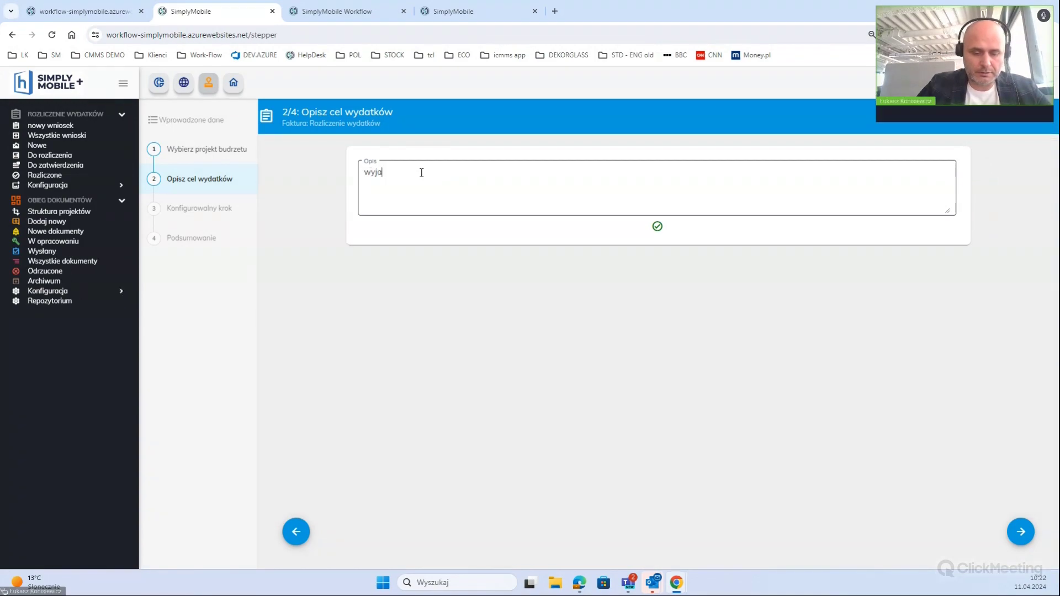
pyautogui.write('zd do k')
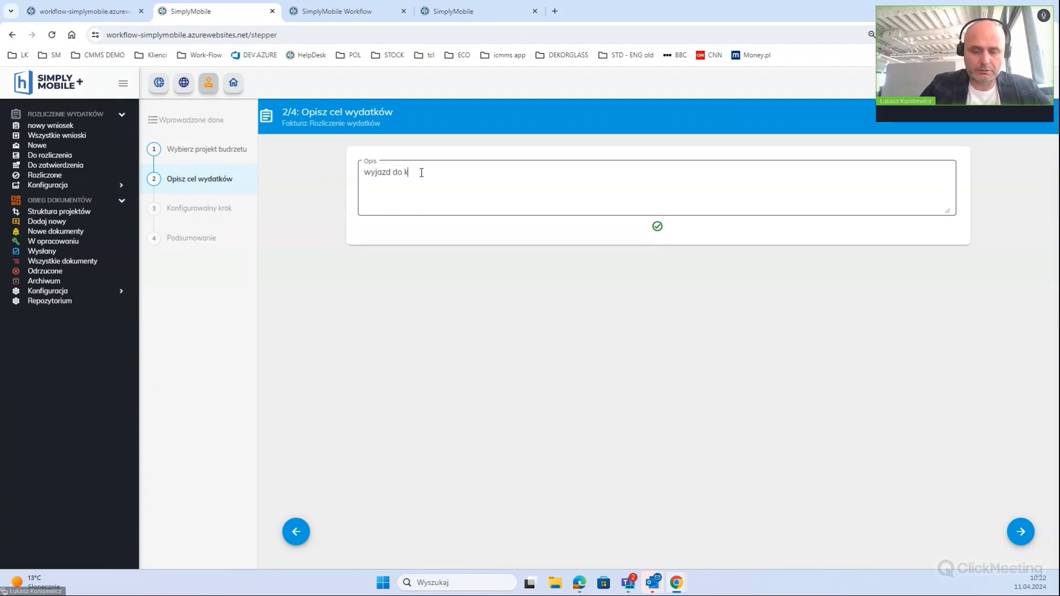
pyautogui.write('lienta ')
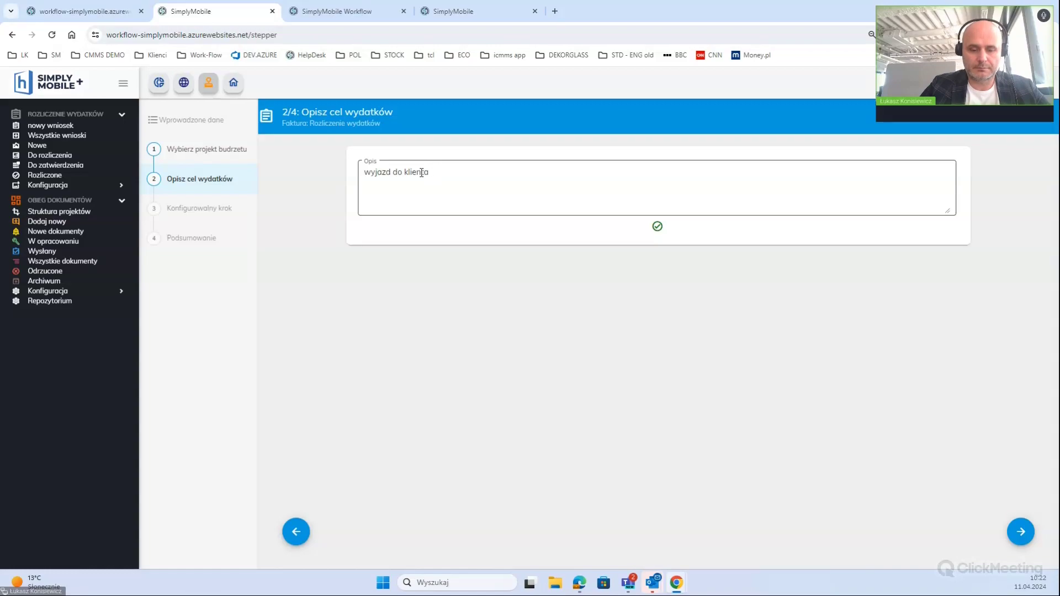
pyautogui.write('AAA')
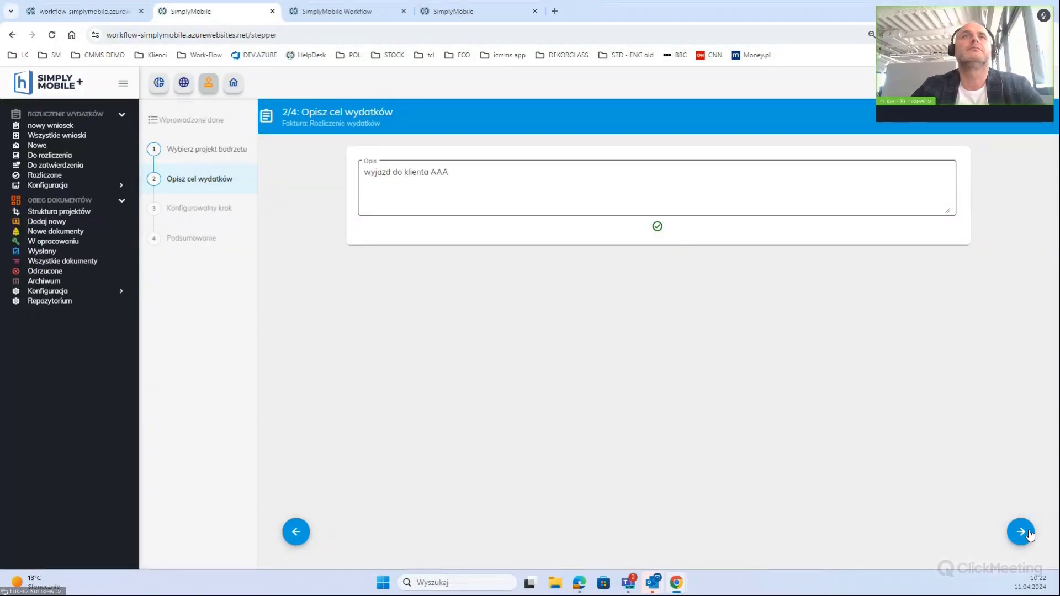
pyautogui.click(1021, 532)
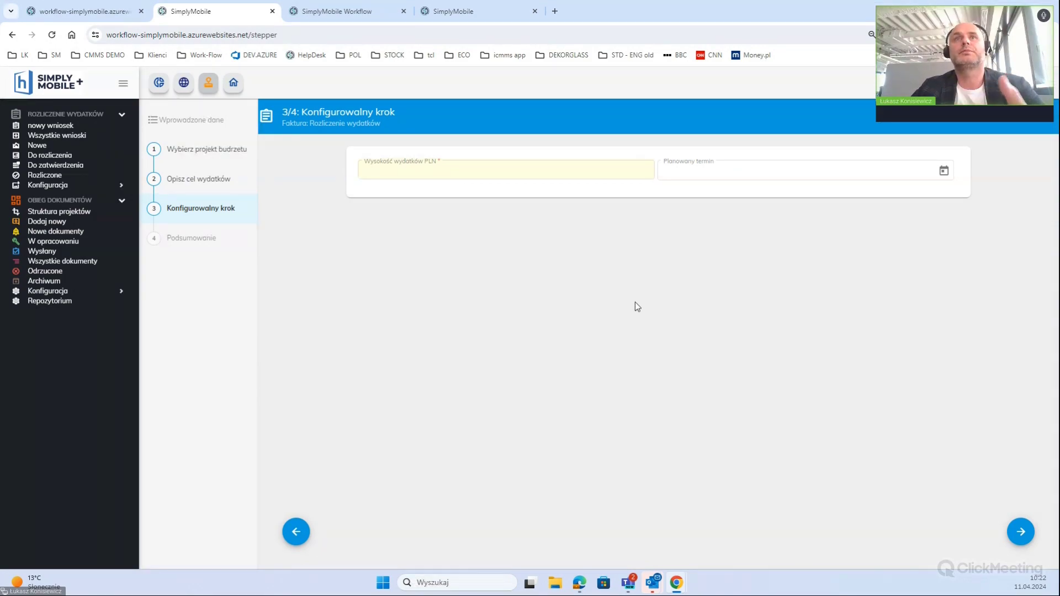
# Enter an expense amount of 600 PLN with planned date 2024-04-12
pyautogui.click(538, 171)
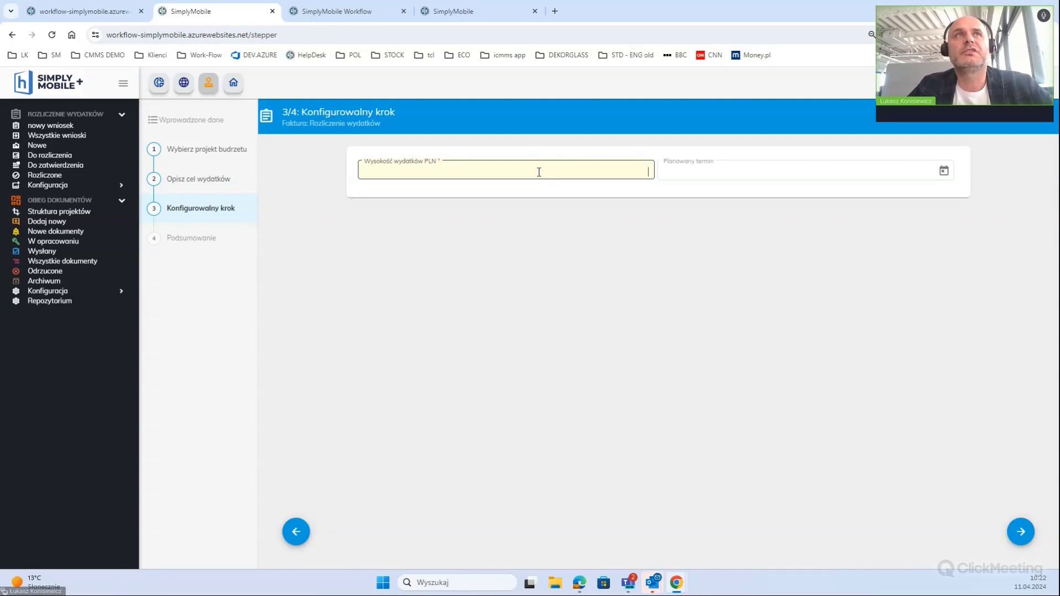
pyautogui.write('6')
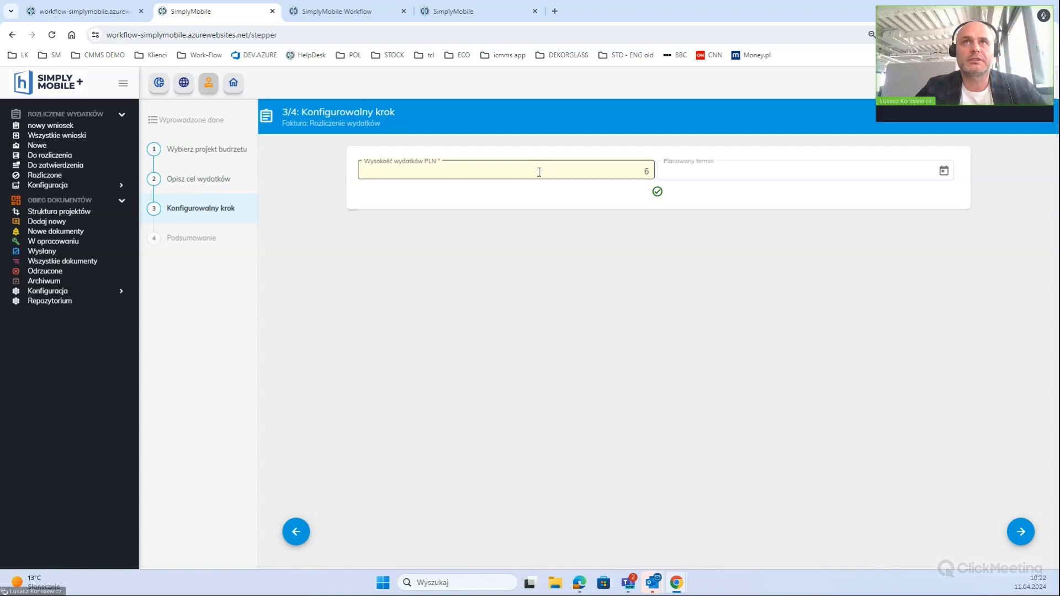
pyautogui.write('00')
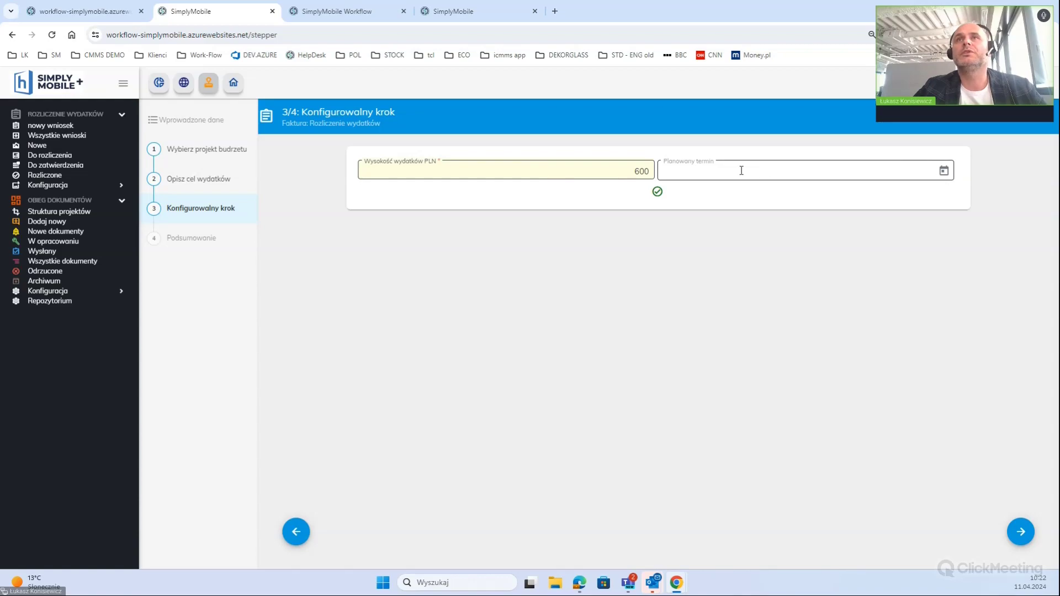
pyautogui.click(944, 171)
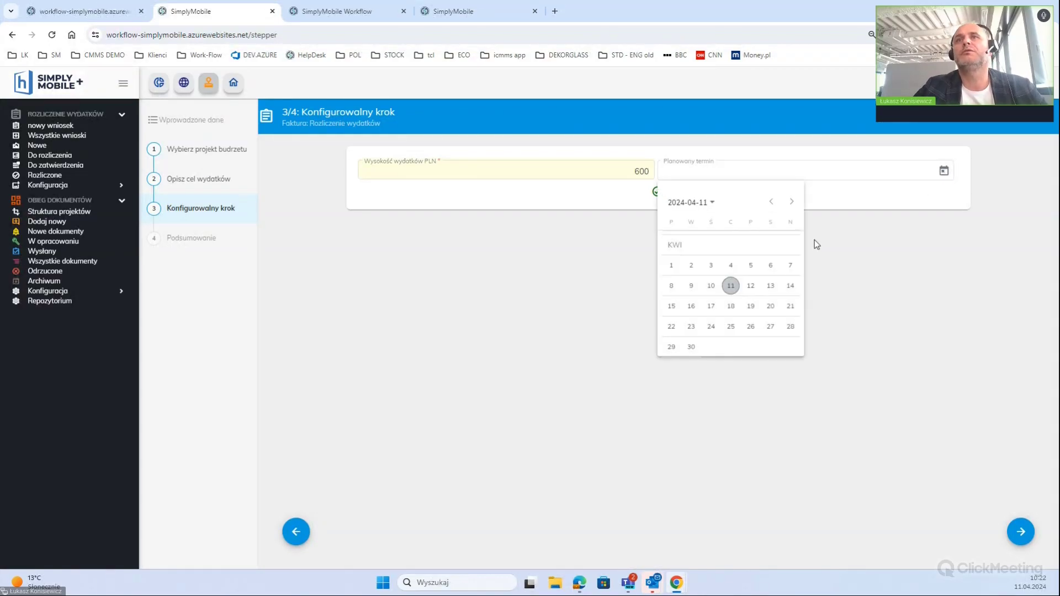
pyautogui.click(750, 285)
# Save the settlement from the summary step, declining to add another document
pyautogui.click(1020, 532)
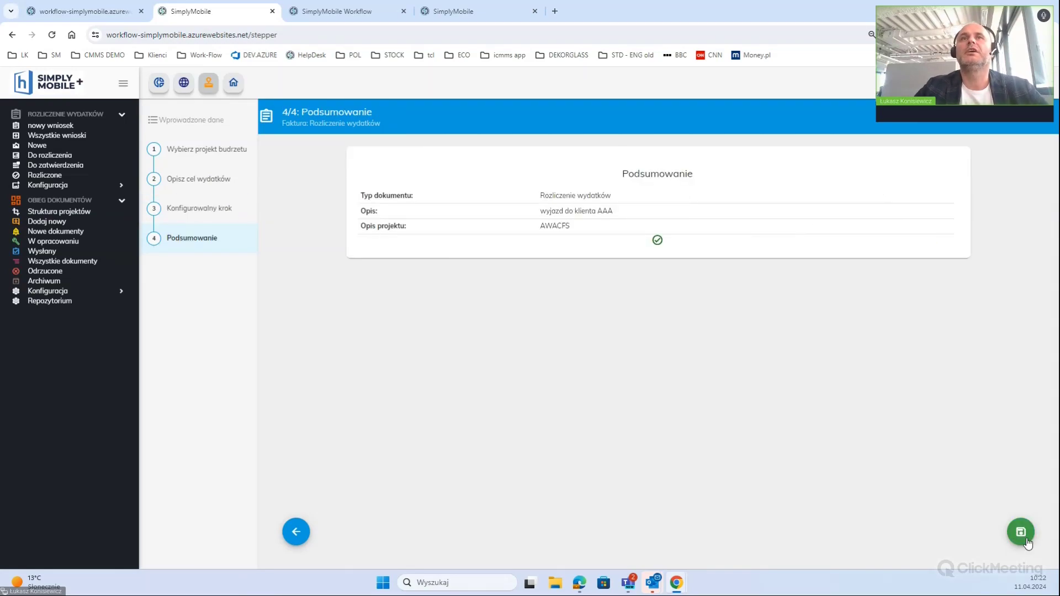
pyautogui.click(1026, 540)
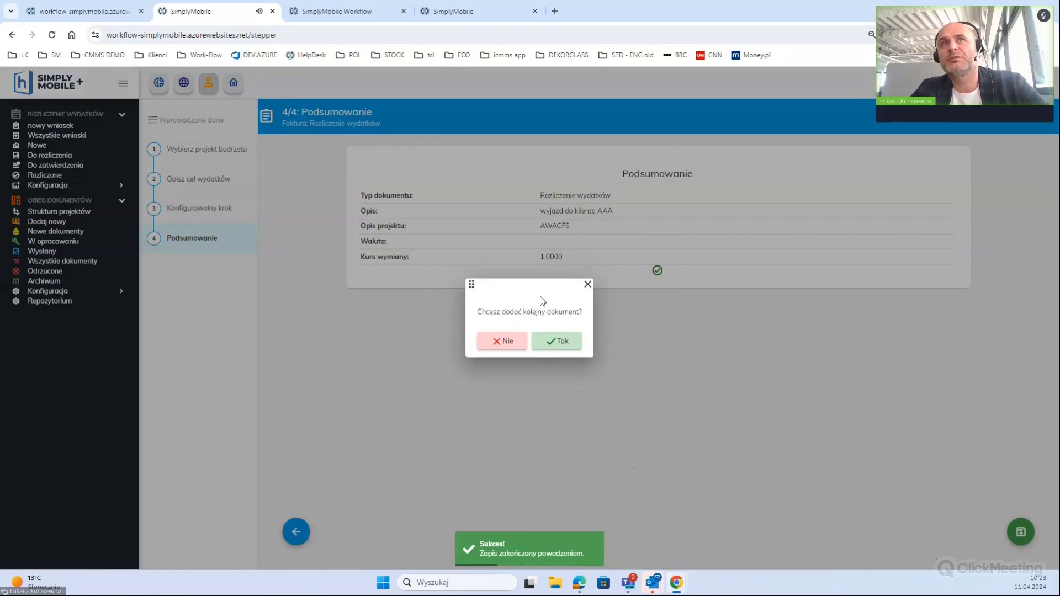
pyautogui.click(506, 344)
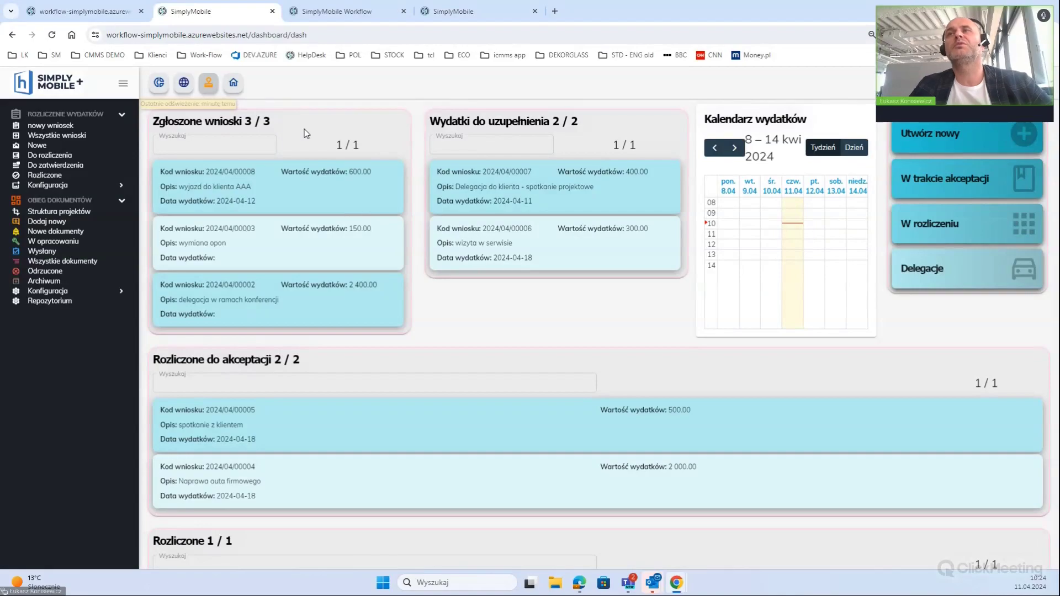
pyautogui.click(980, 139)
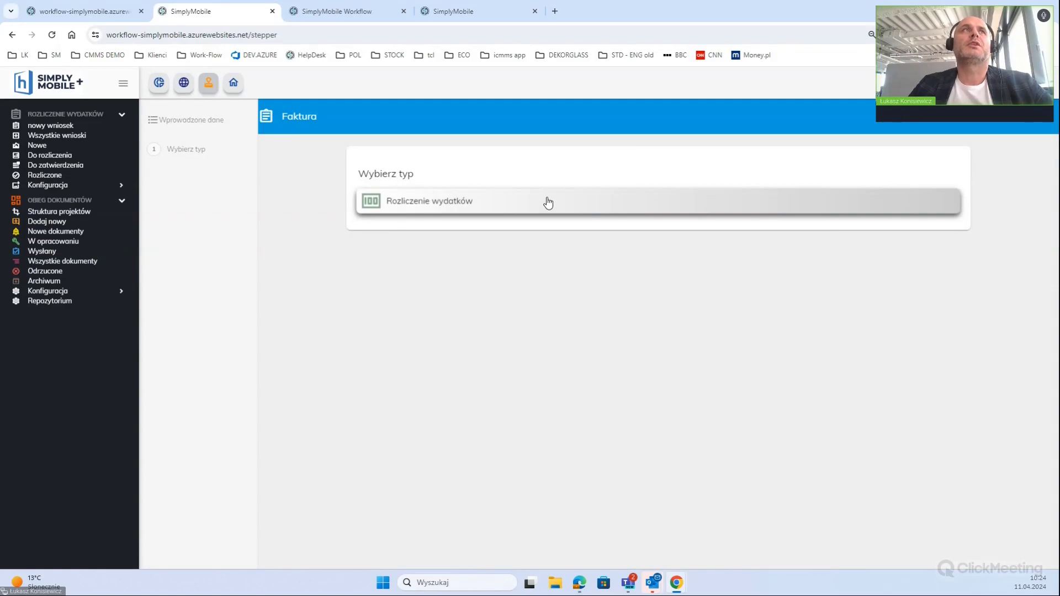
pyautogui.click(549, 203)
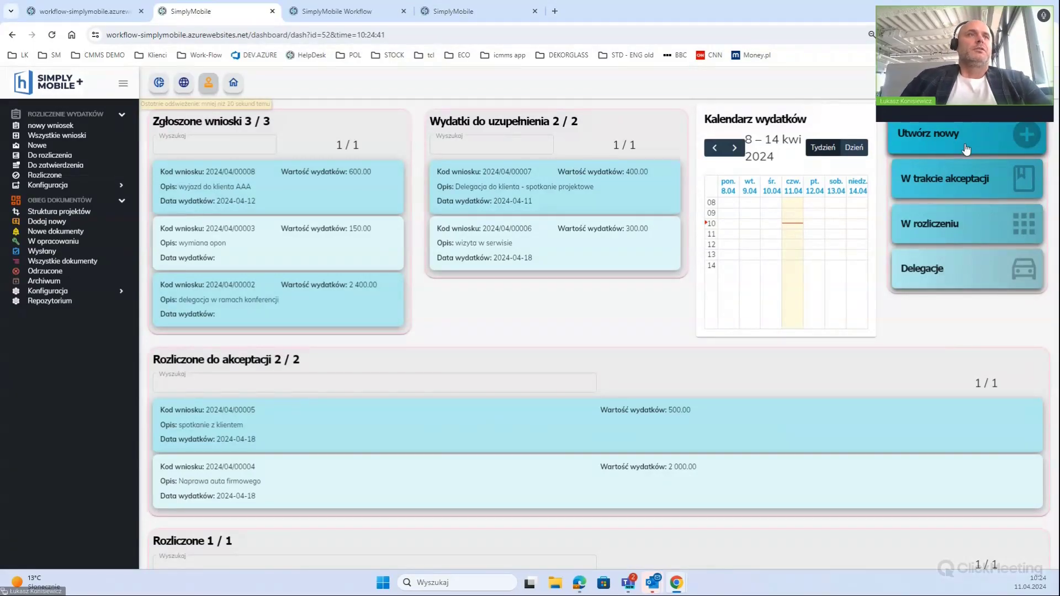
pyautogui.scroll(-2, 601, 289)
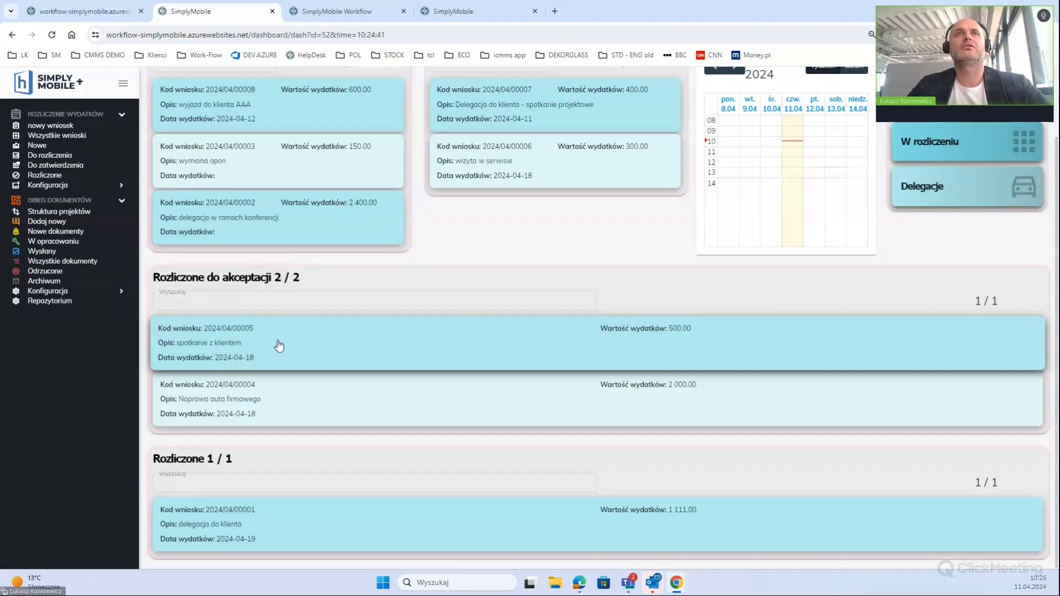
pyautogui.scroll(1, 278, 346)
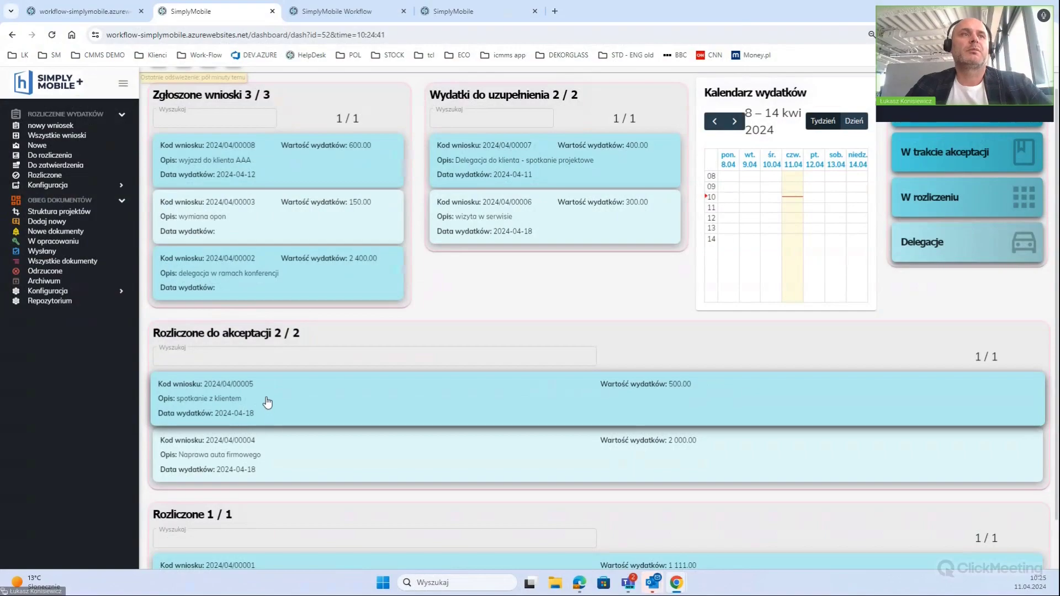
pyautogui.scroll(-1, 271, 414)
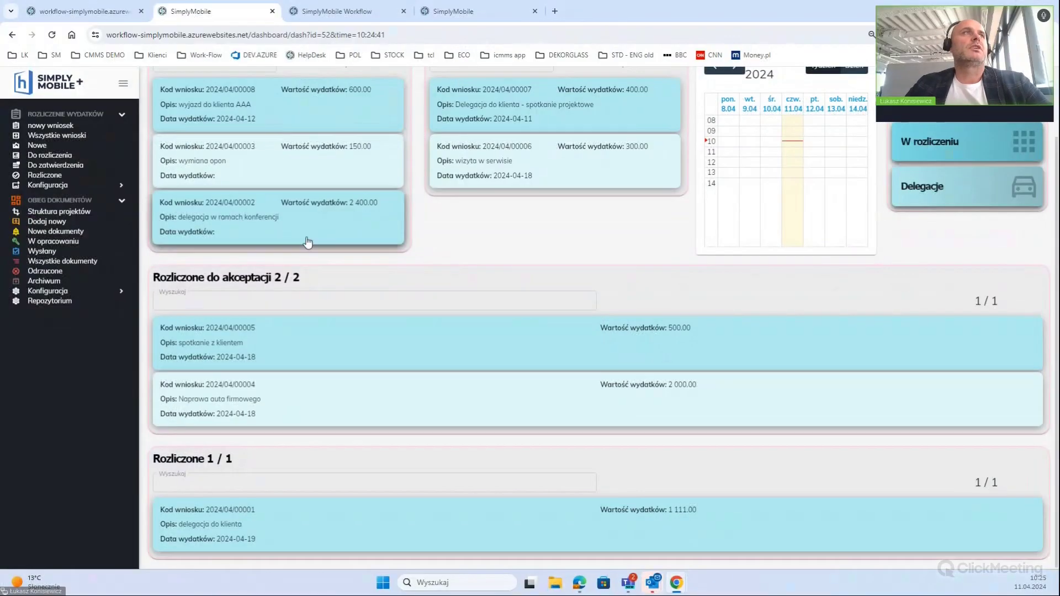
pyautogui.scroll(1, 332, 243)
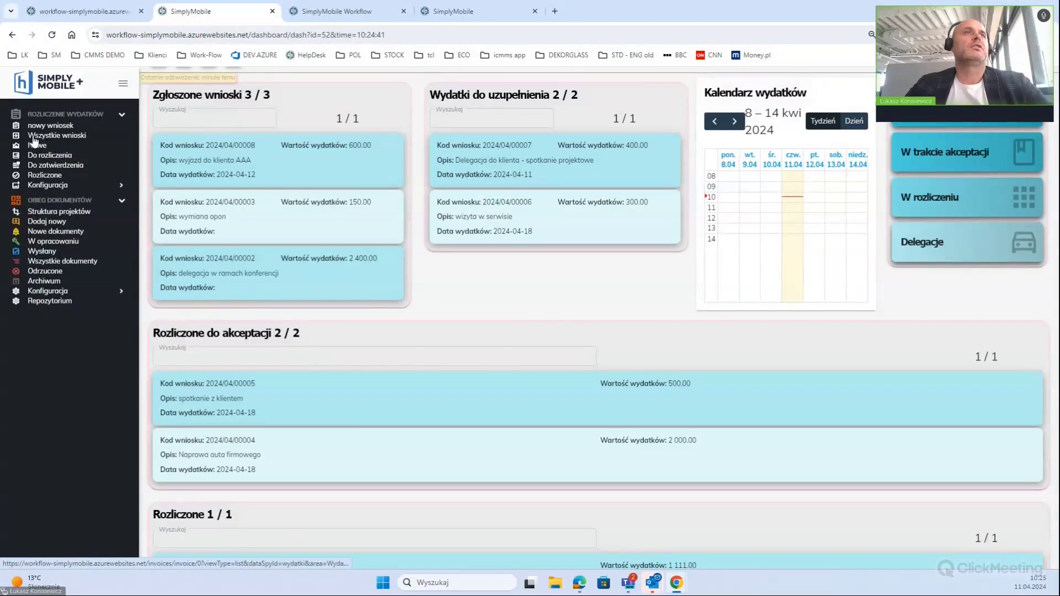
# Browse the expense list filters and settle on Nowe, showing 2024/04/00008, 00003 and 00002
pyautogui.click(33, 138)
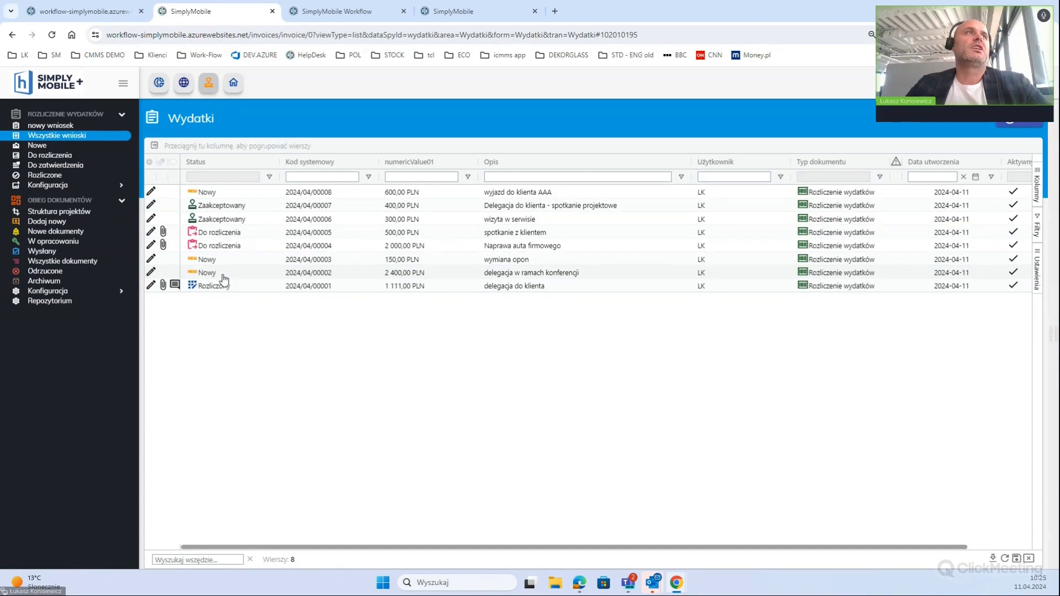
pyautogui.click(50, 147)
pyautogui.click(52, 156)
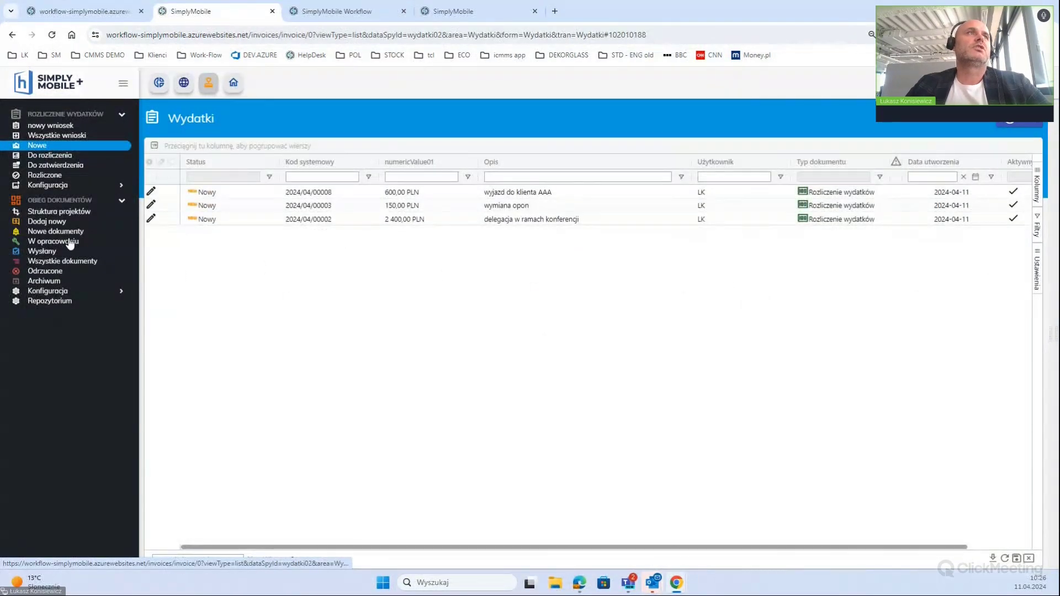
pyautogui.click(65, 167)
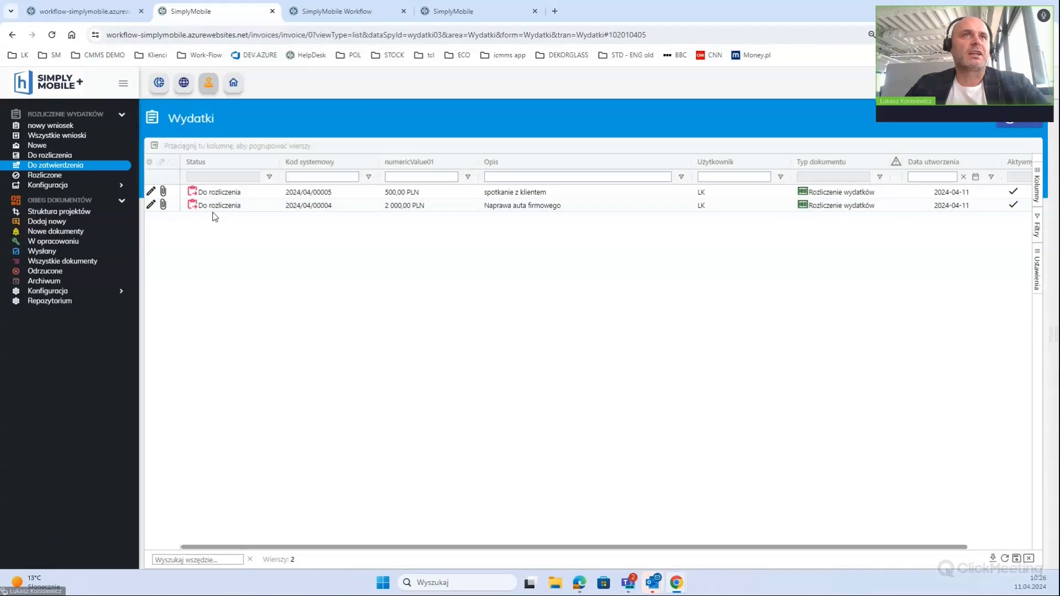
pyautogui.click(50, 176)
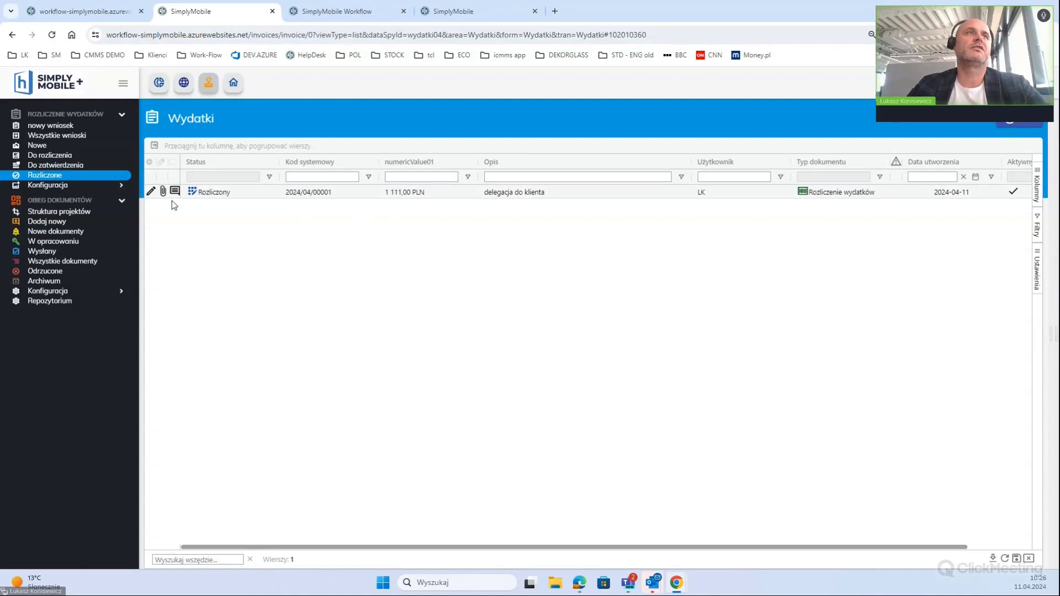
pyautogui.click(70, 186)
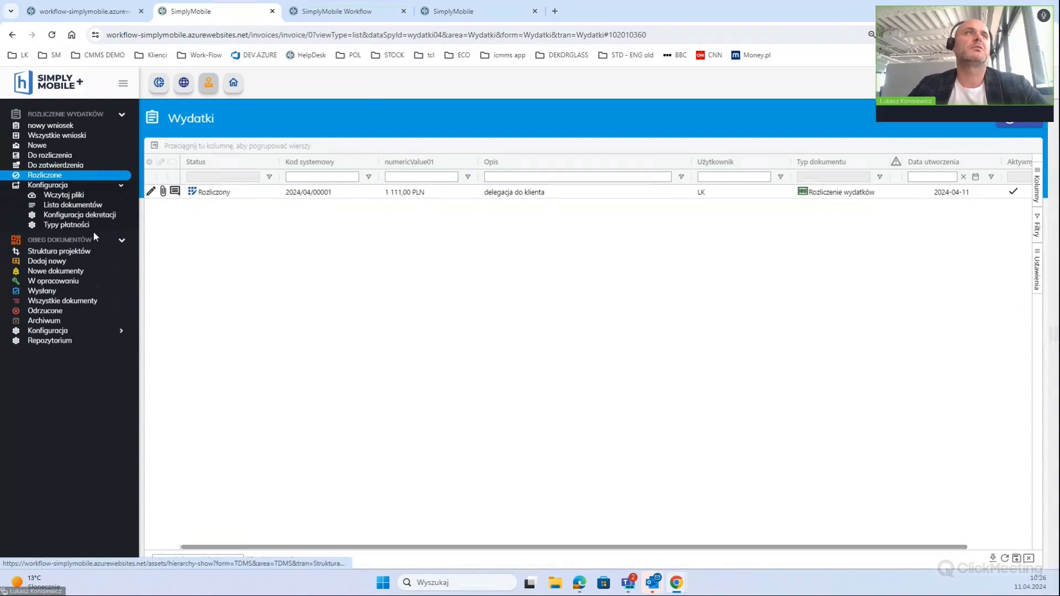
pyautogui.click(53, 186)
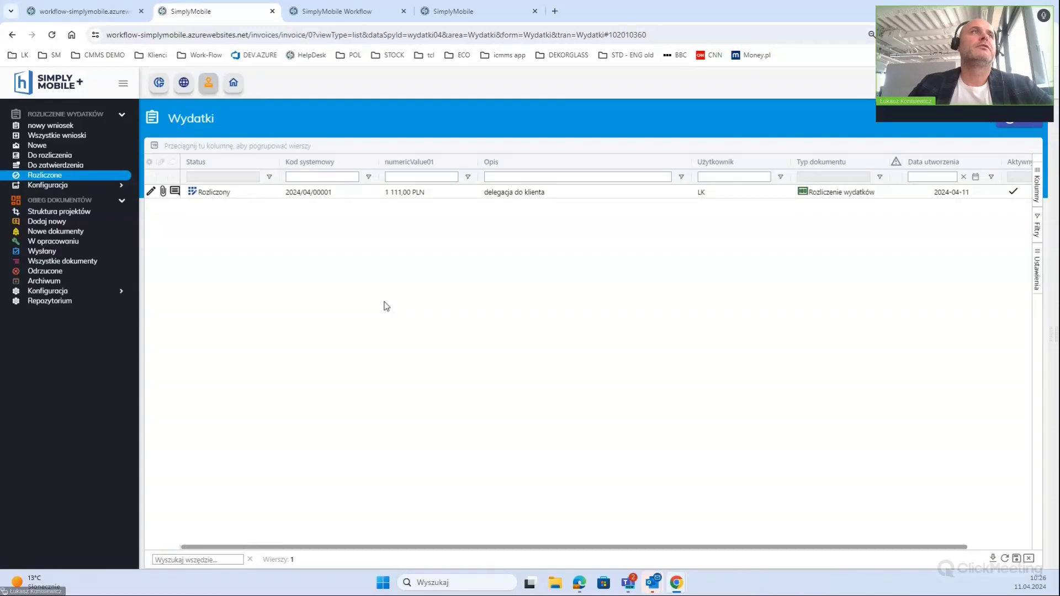
pyautogui.click(99, 145)
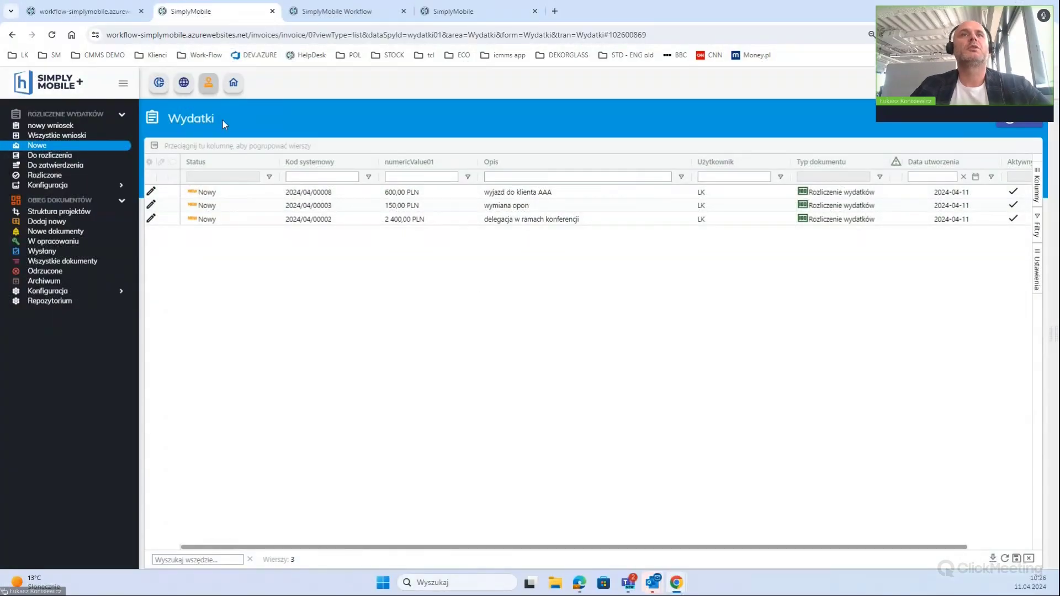
# Dismiss the acceptance prompt for 2024/04/00008, open it for editing, then list Rozliczone requests
pyautogui.click(240, 192)
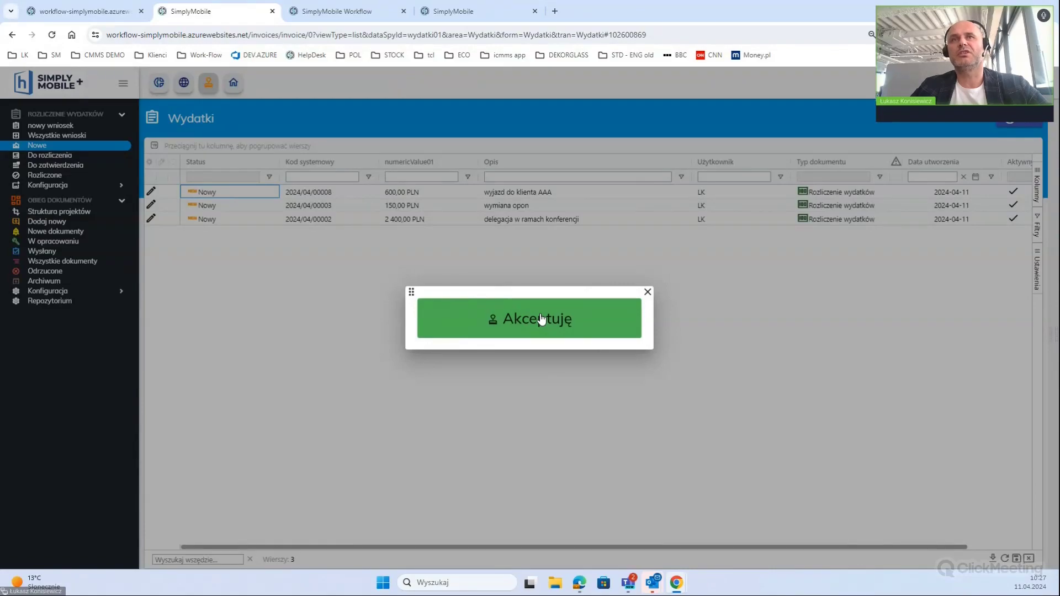
pyautogui.click(648, 291)
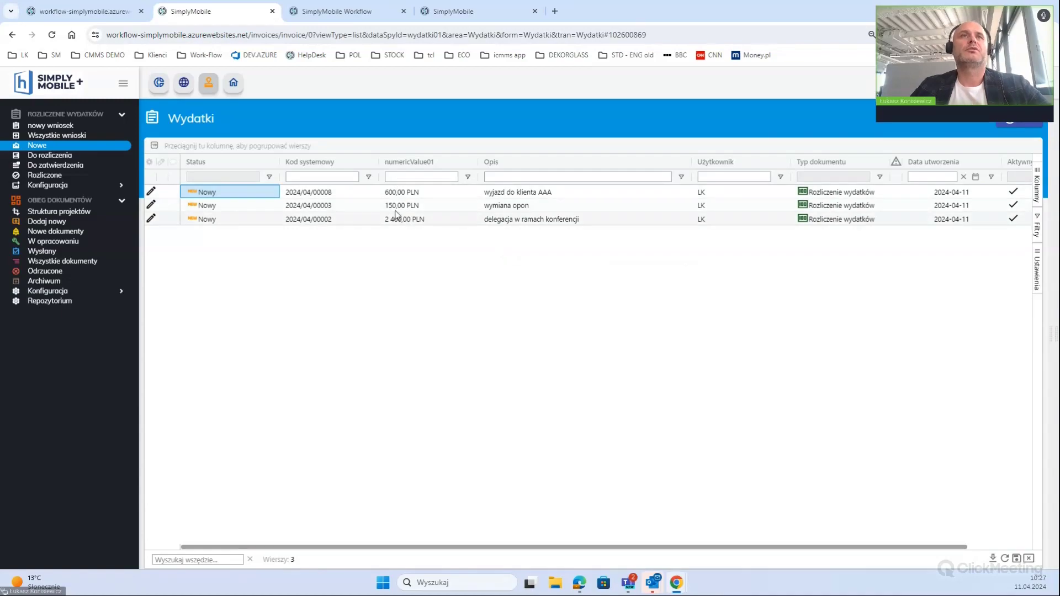
pyautogui.click(203, 193)
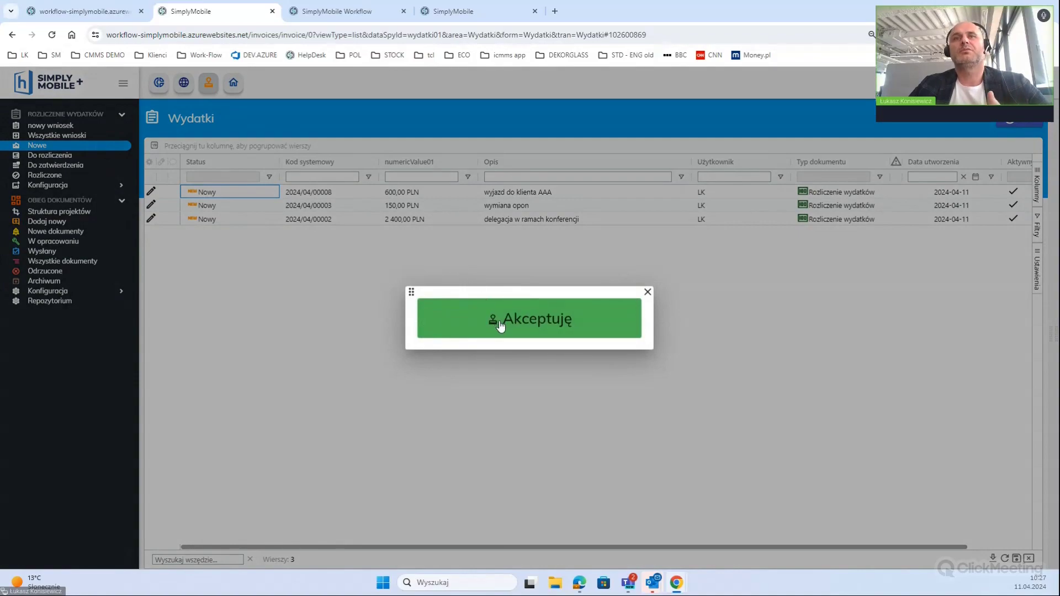
pyautogui.click(647, 291)
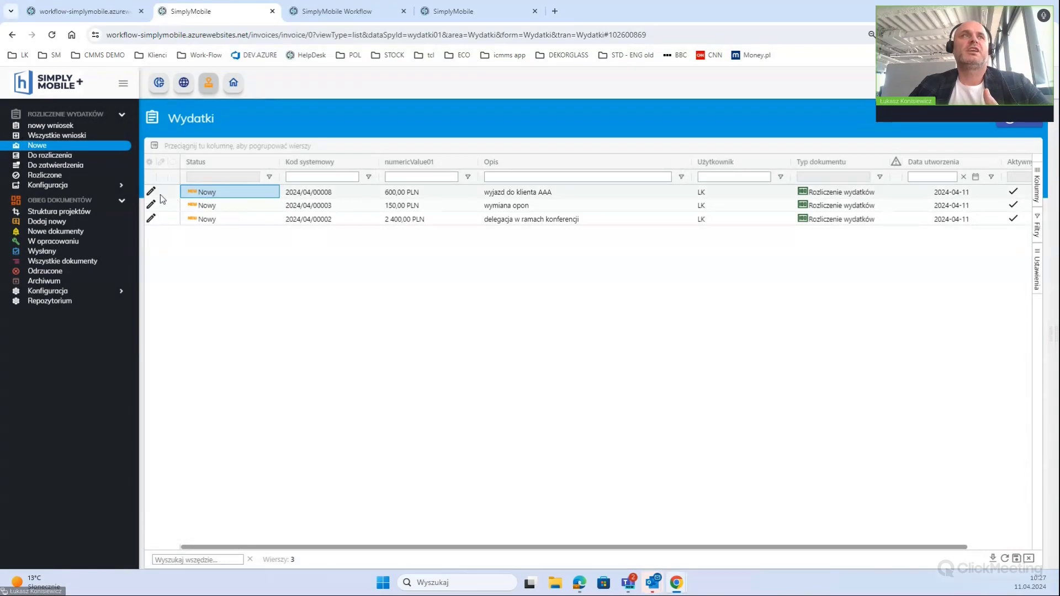
pyautogui.click(150, 191)
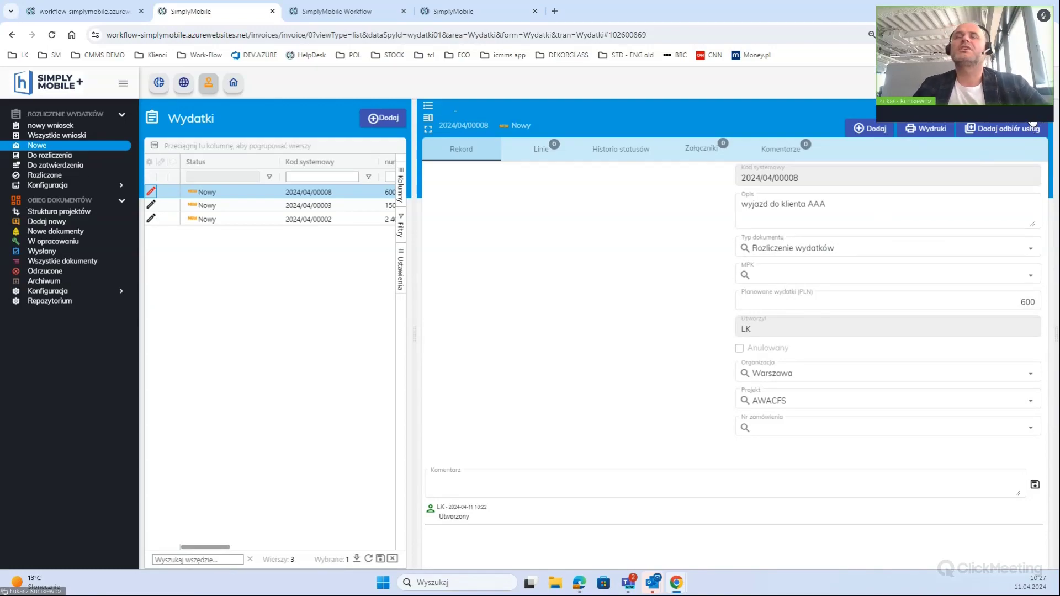
pyautogui.click(44, 175)
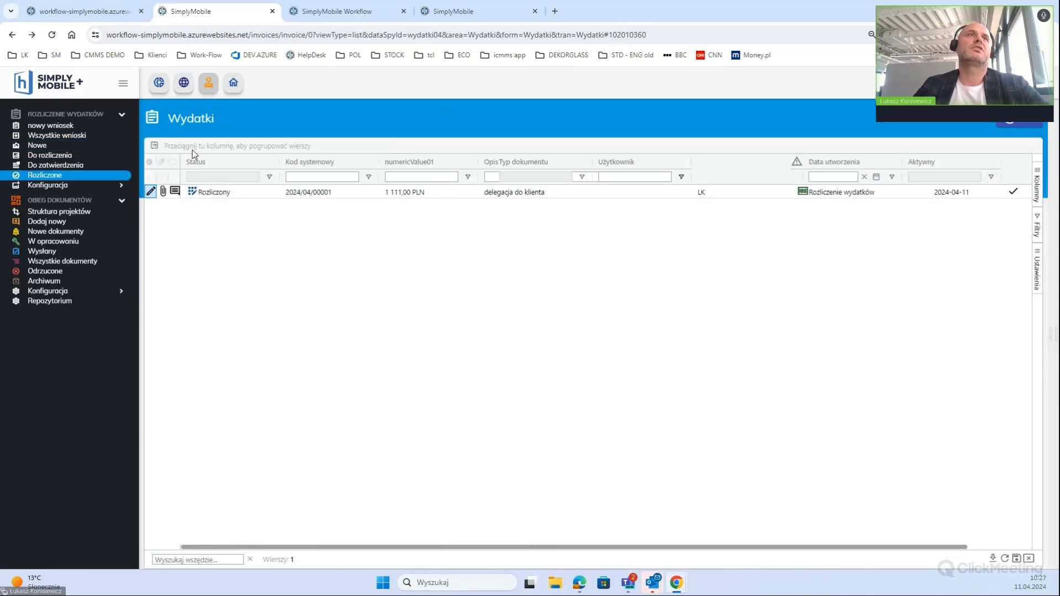
# Return to the expenses dashboard via the user icon in the top toolbar
pyautogui.click(207, 92)
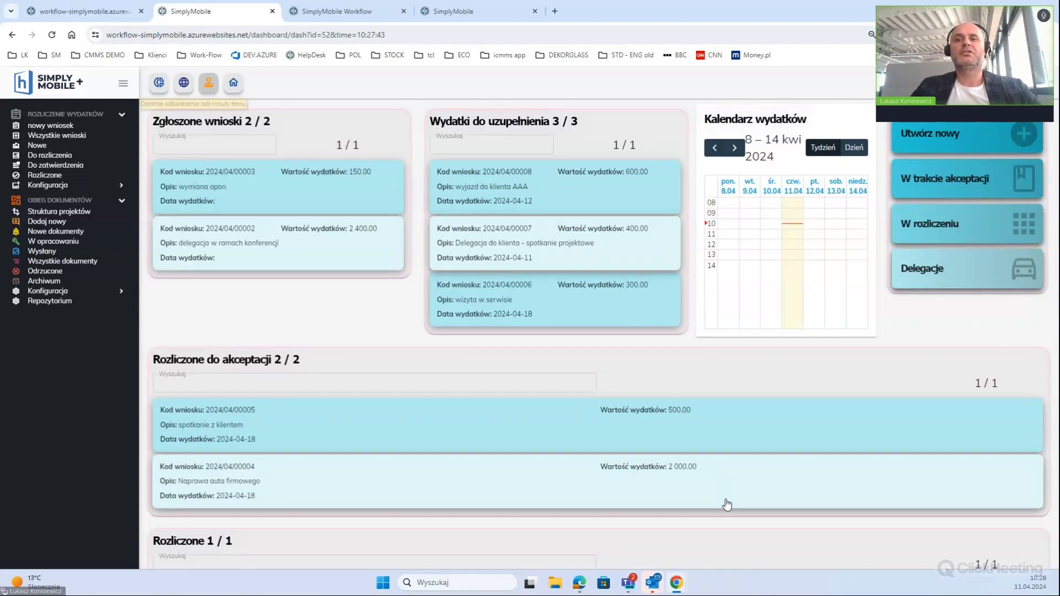
# In the mobile app, refresh the menu and open request 2024/04/00008 from Rozlicz wydatki
pyautogui.moveTo(676, 582)
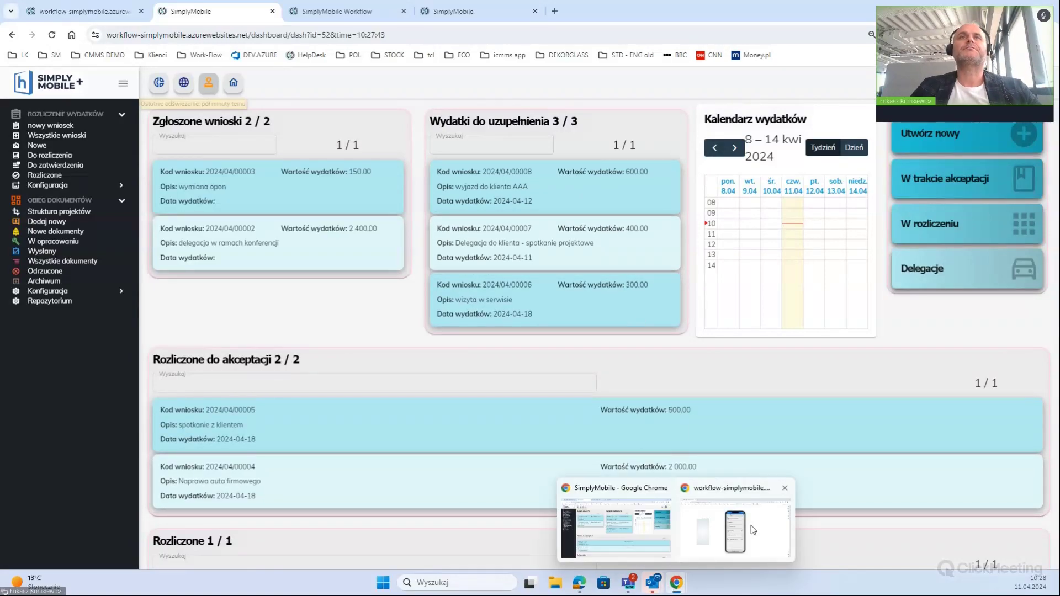
pyautogui.click(753, 530)
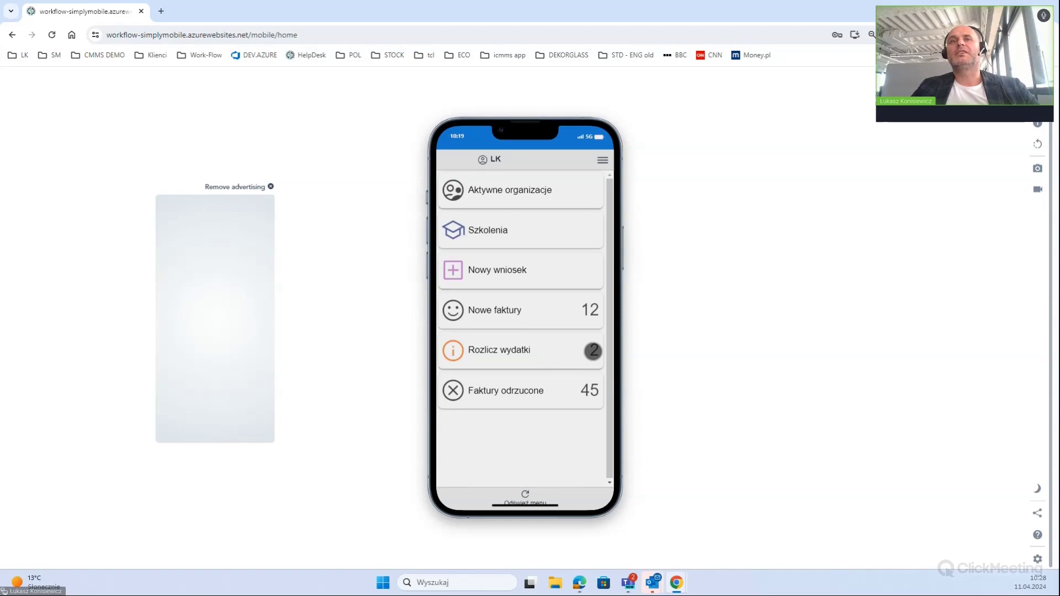
pyautogui.click(524, 495)
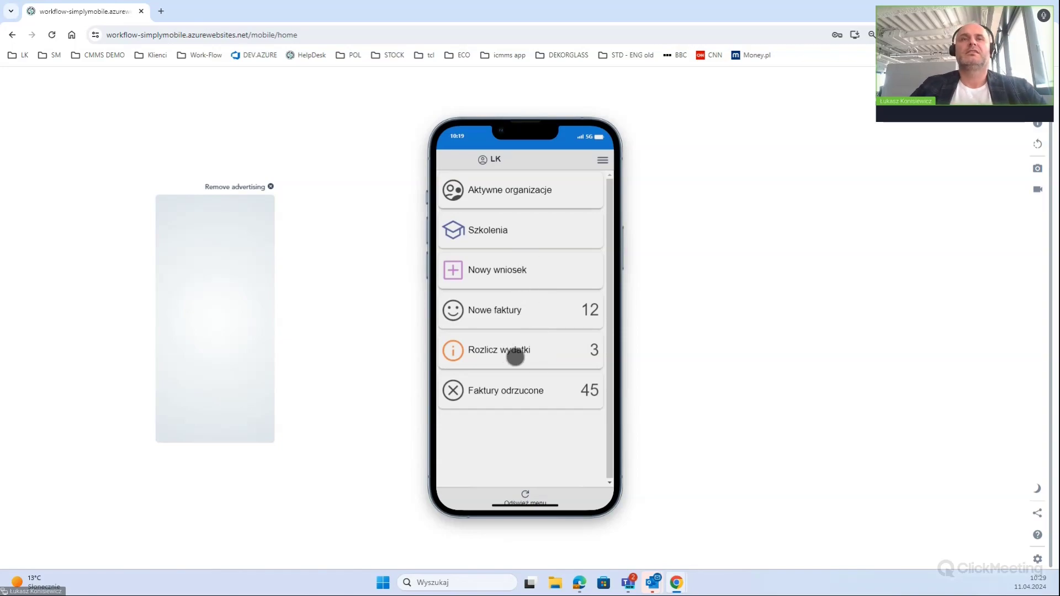
pyautogui.click(517, 360)
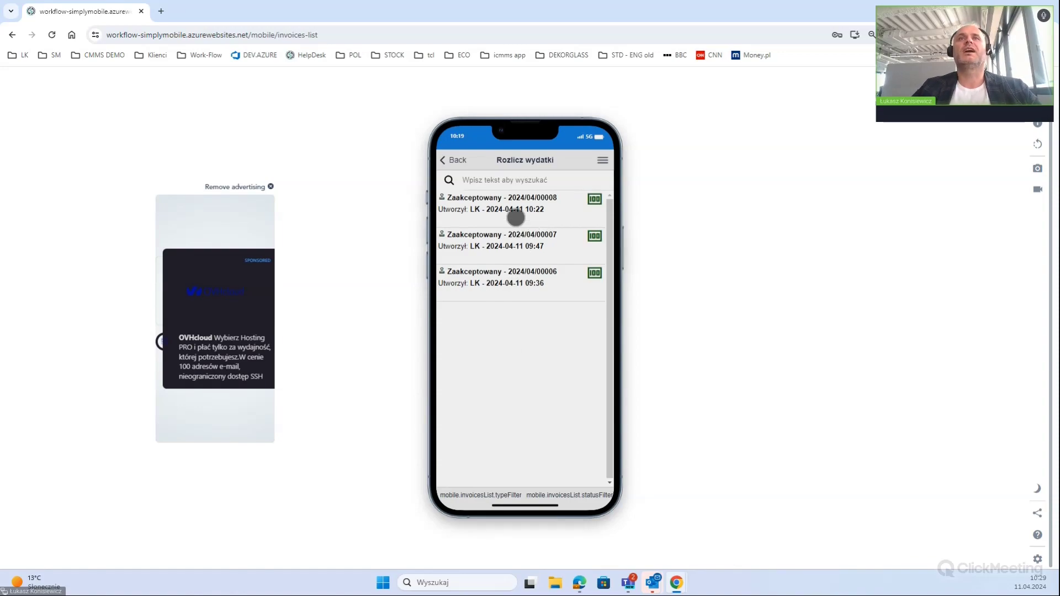
pyautogui.click(516, 218)
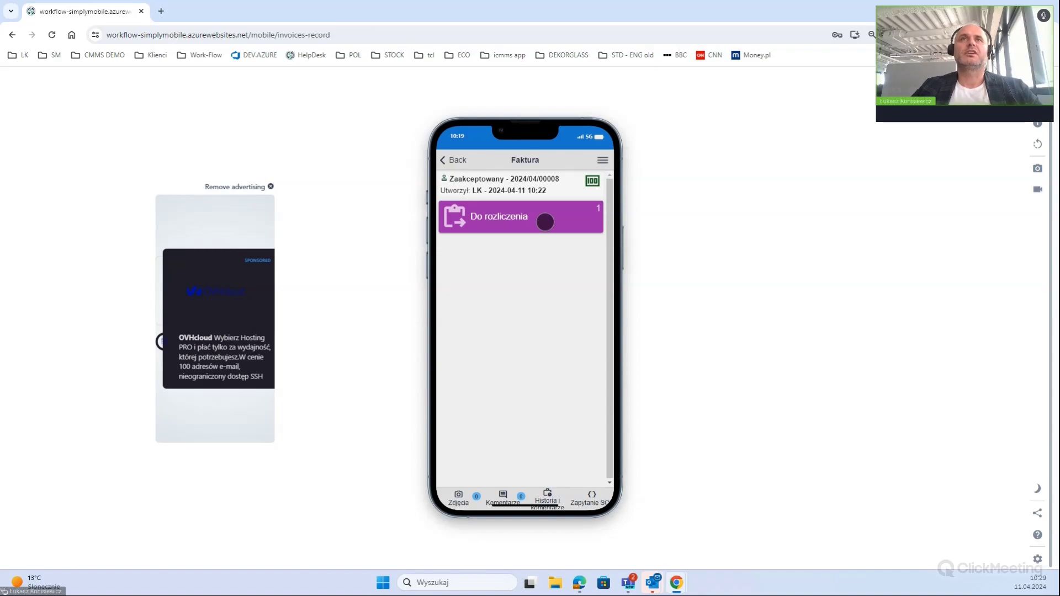
# Attach the 29-03-2024 and 31-03-2024 receipt PDFs to request 2024/04/00008 and save
pyautogui.click(545, 222)
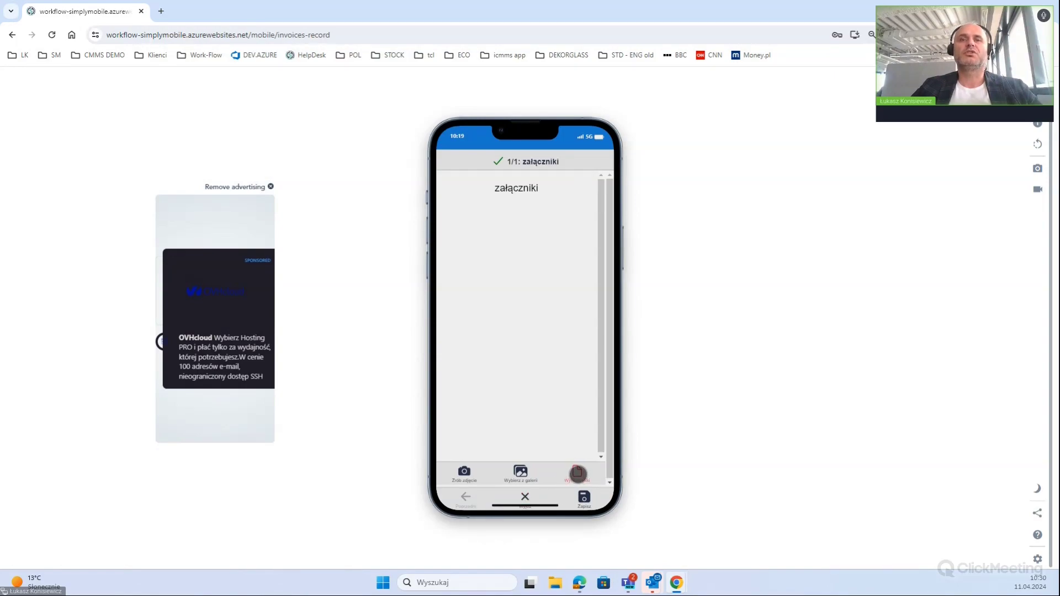
pyautogui.click(578, 473)
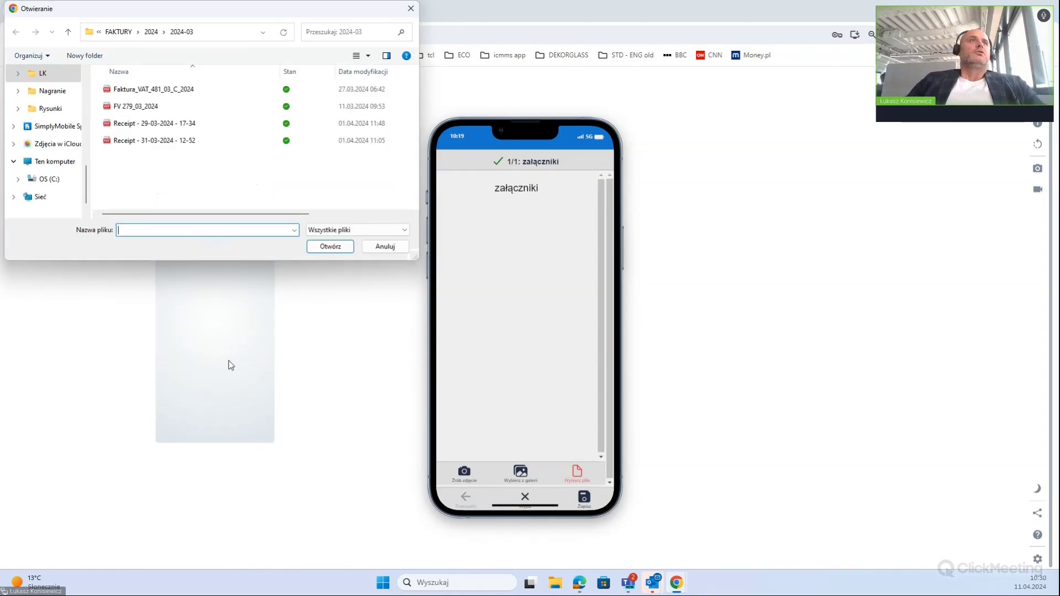
pyautogui.click(164, 123)
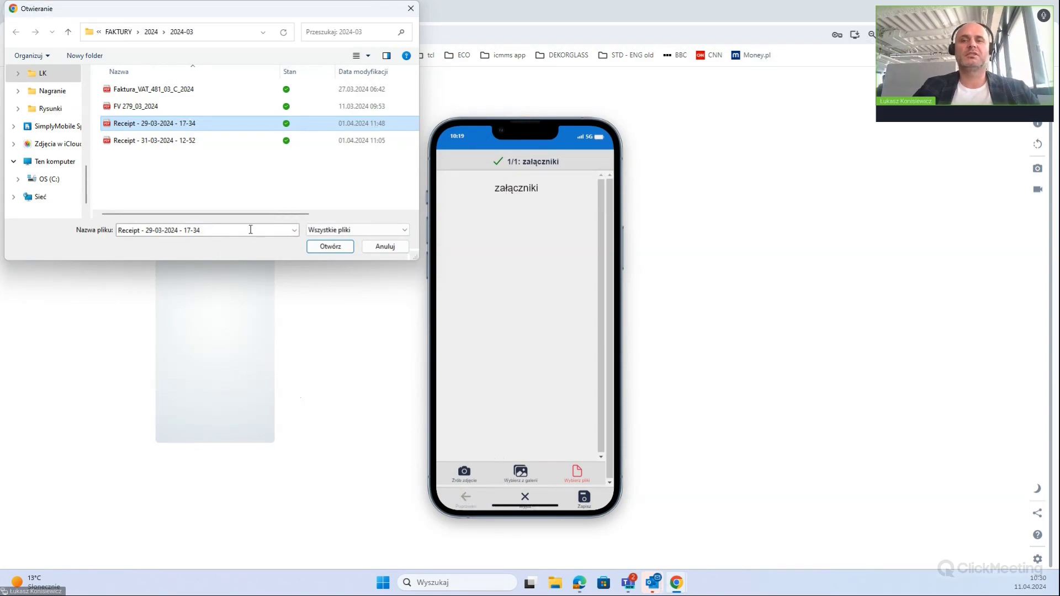
pyautogui.keyDown('ctrl'); pyautogui.click(137, 140); pyautogui.keyUp('ctrl')
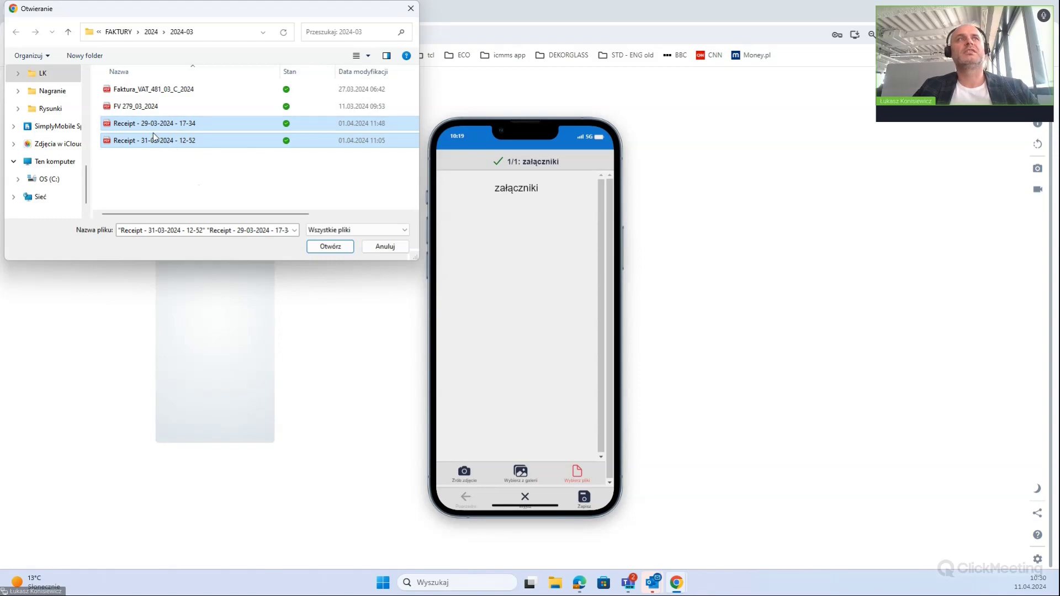
pyautogui.click(338, 249)
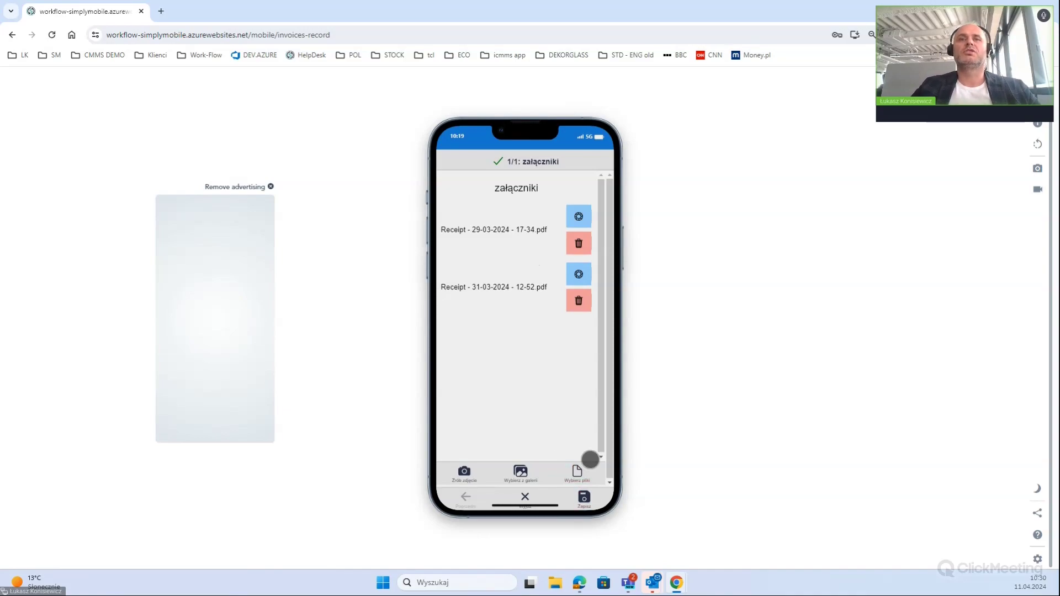
pyautogui.click(584, 498)
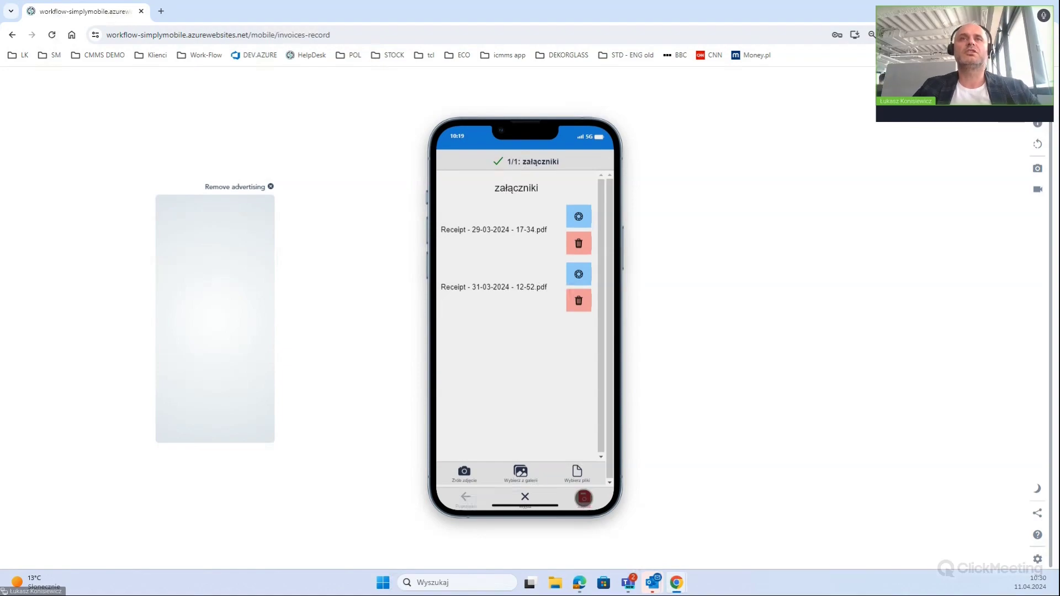
pyautogui.click(585, 504)
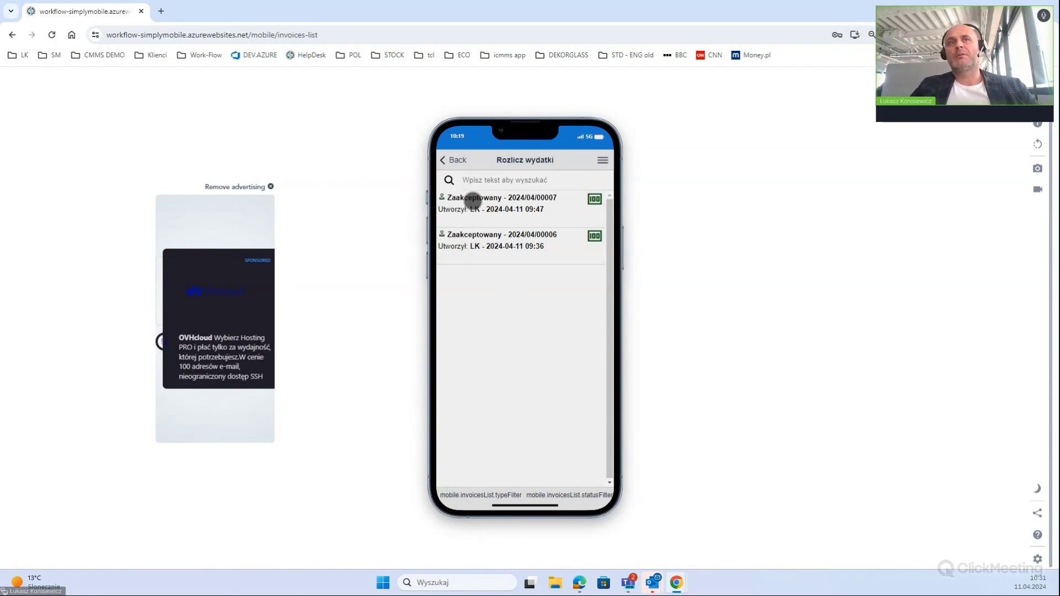
# Go back to the mobile home menu and return to the desktop expense dashboard
pyautogui.hotkey('alt', 'Left')
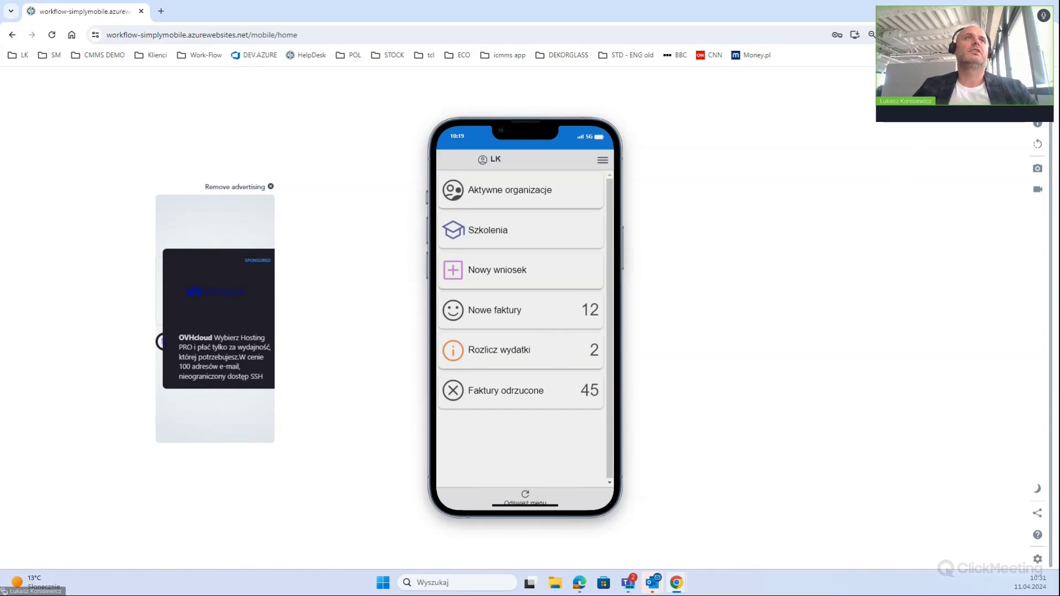
pyautogui.hotkey('alt', 'Tab')
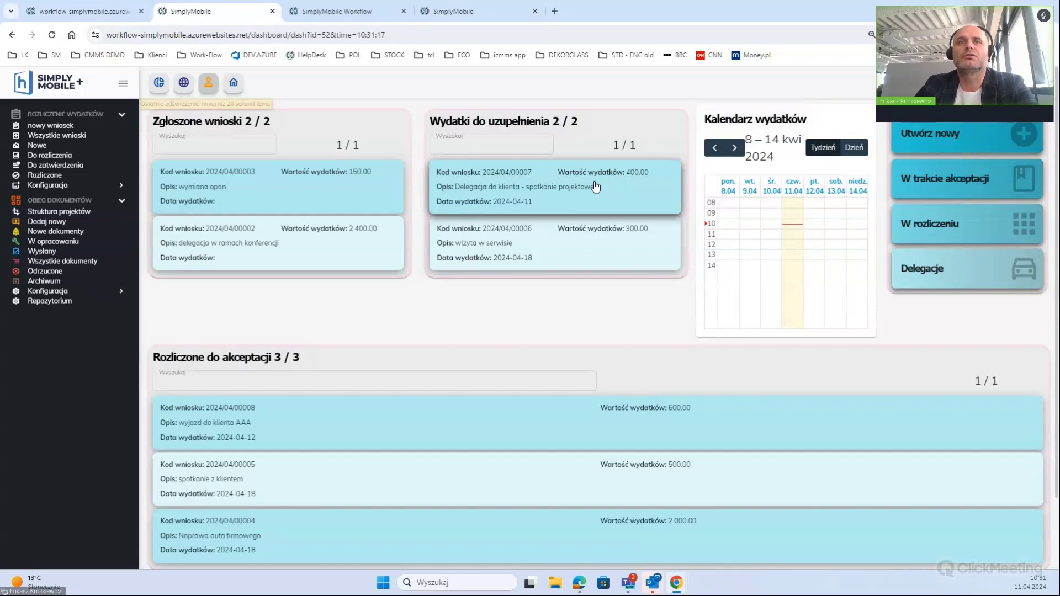
# Open request 2024/04/00008 on the desktop and page through both attached receipts in Linie
pyautogui.click(376, 402)
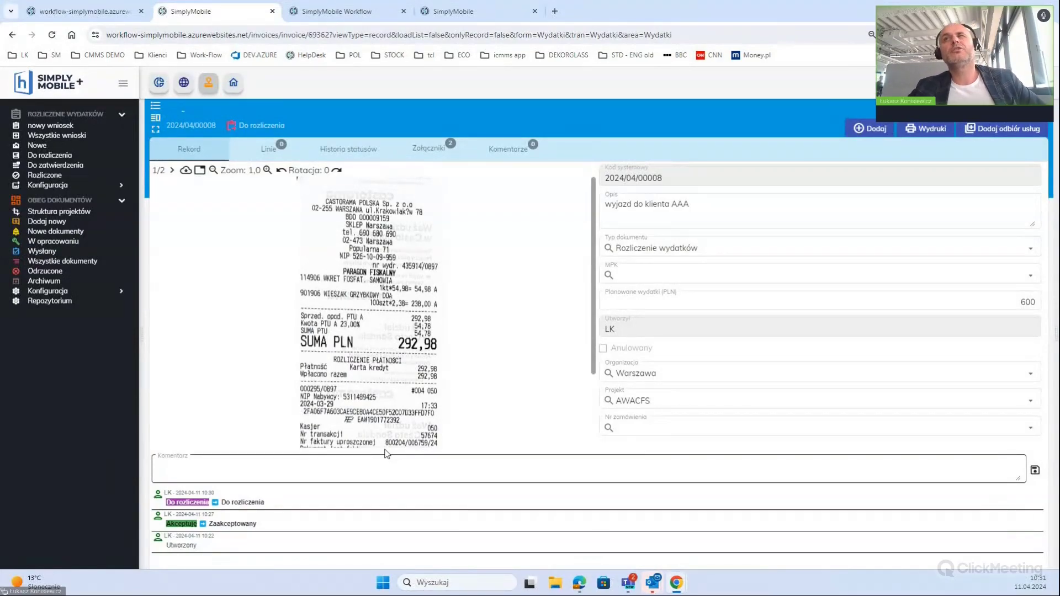
pyautogui.click(269, 148)
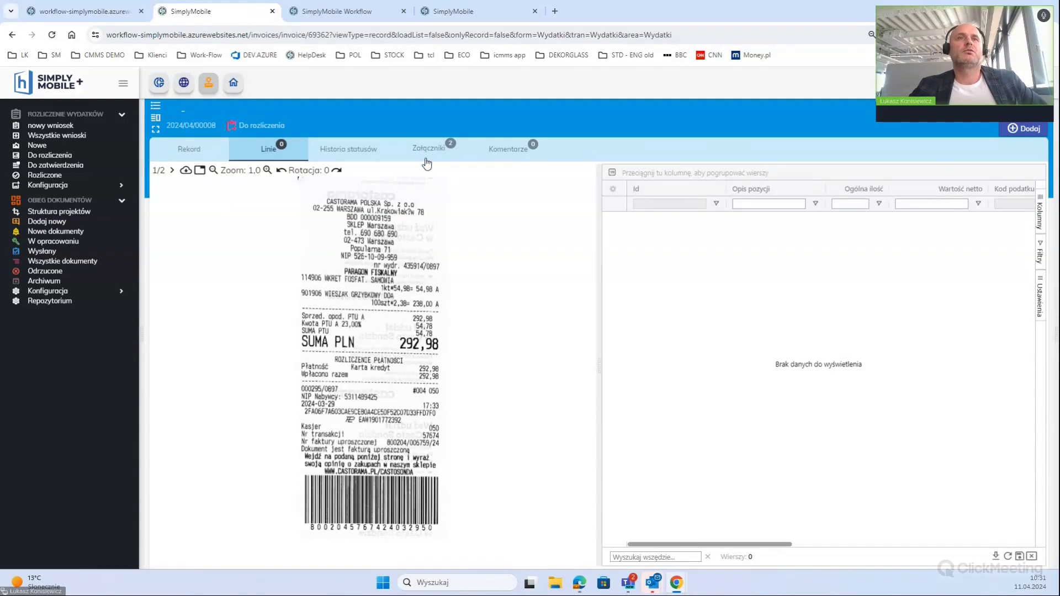
pyautogui.click(173, 173)
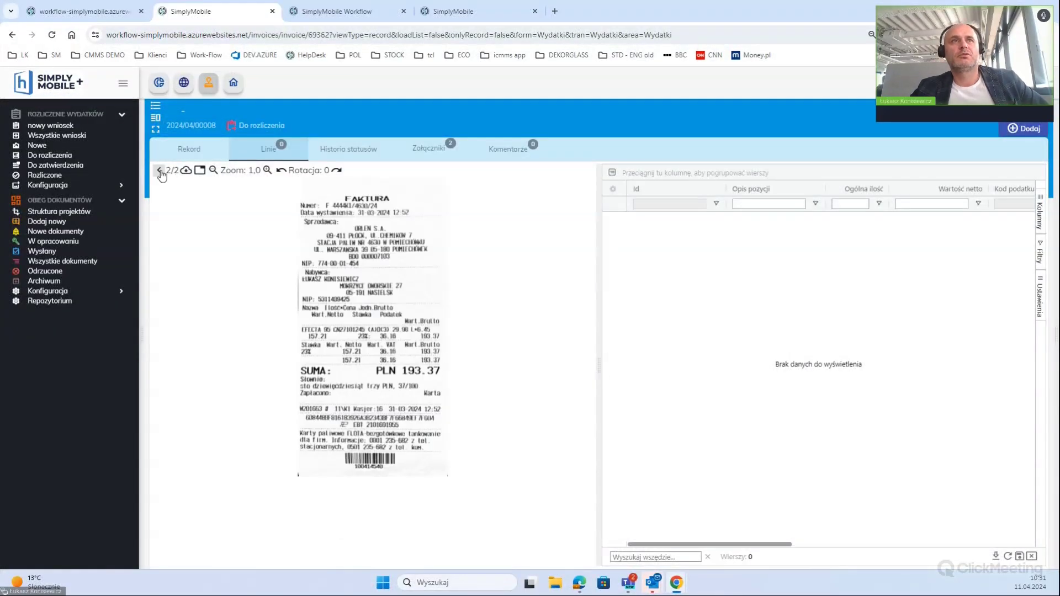
pyautogui.click(160, 172)
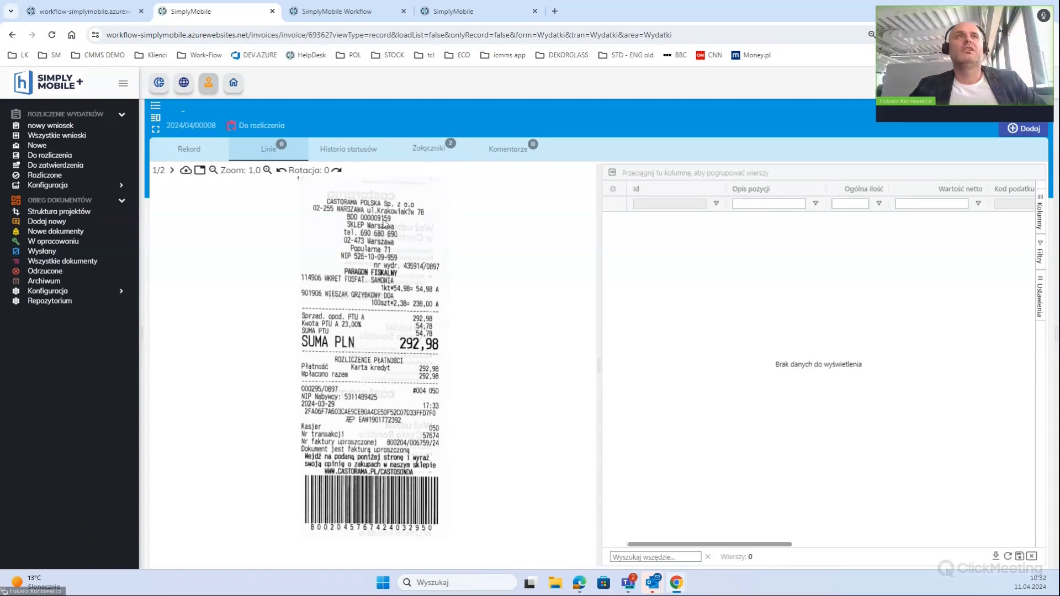
pyautogui.click(194, 152)
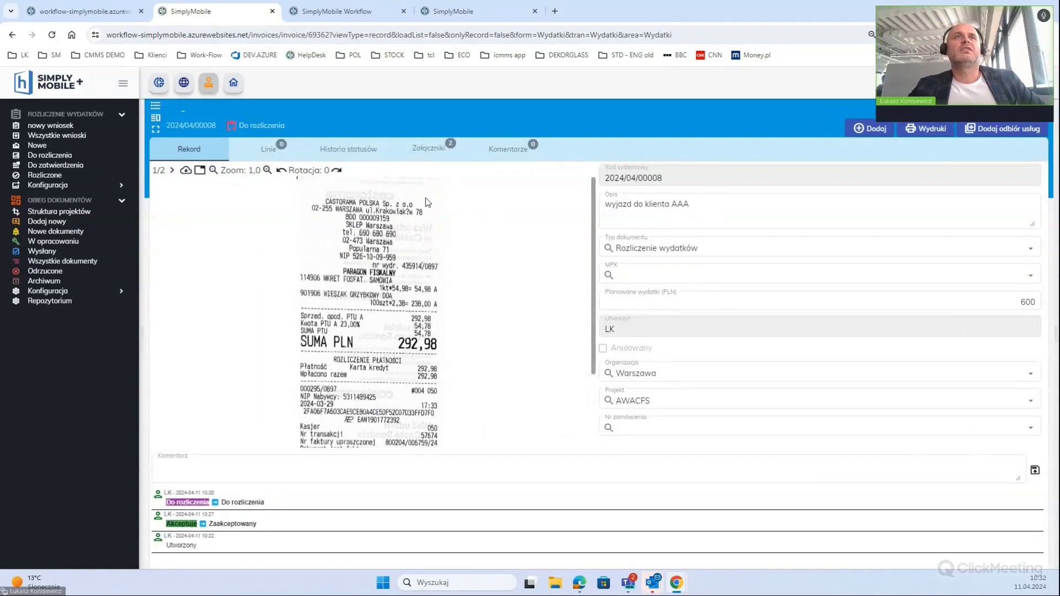
# Upload Faktura_VAT_481_03_C_2024 as an attachment to request 2024/04/00008
pyautogui.click(429, 147)
pyautogui.click(375, 185)
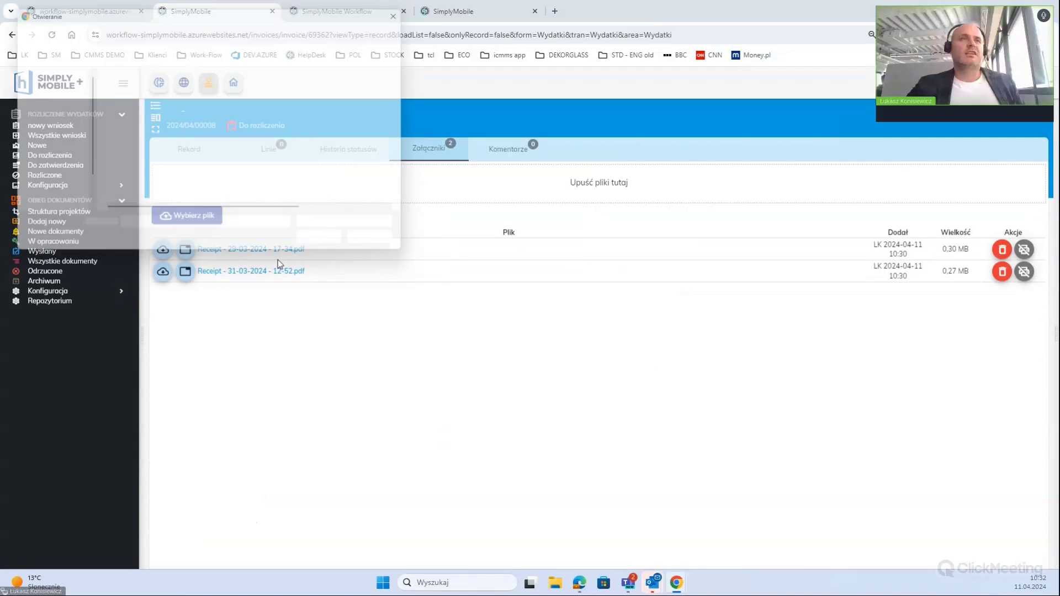
pyautogui.click(145, 89)
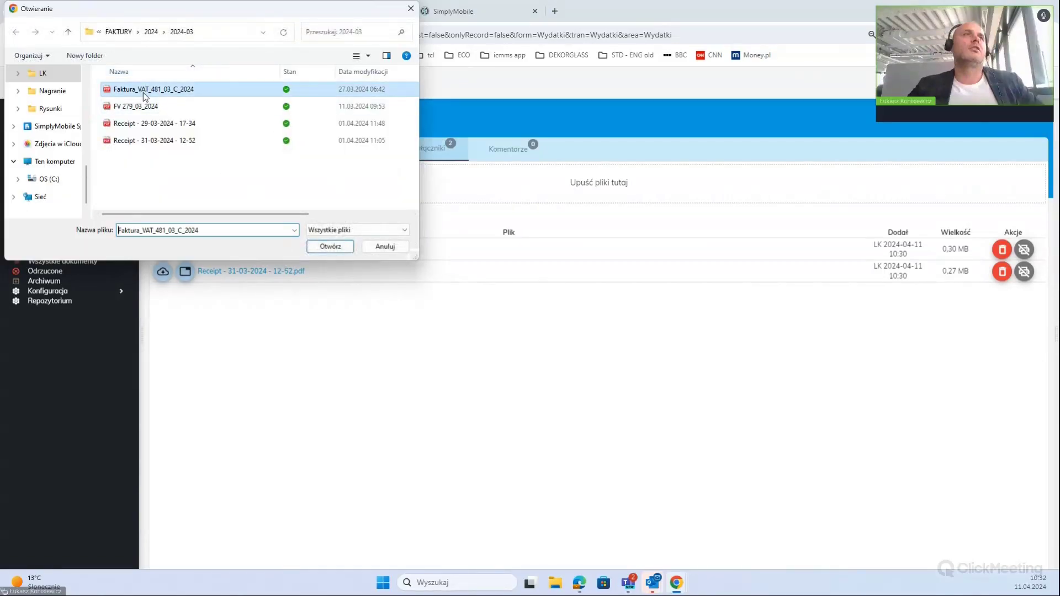
pyautogui.click(329, 247)
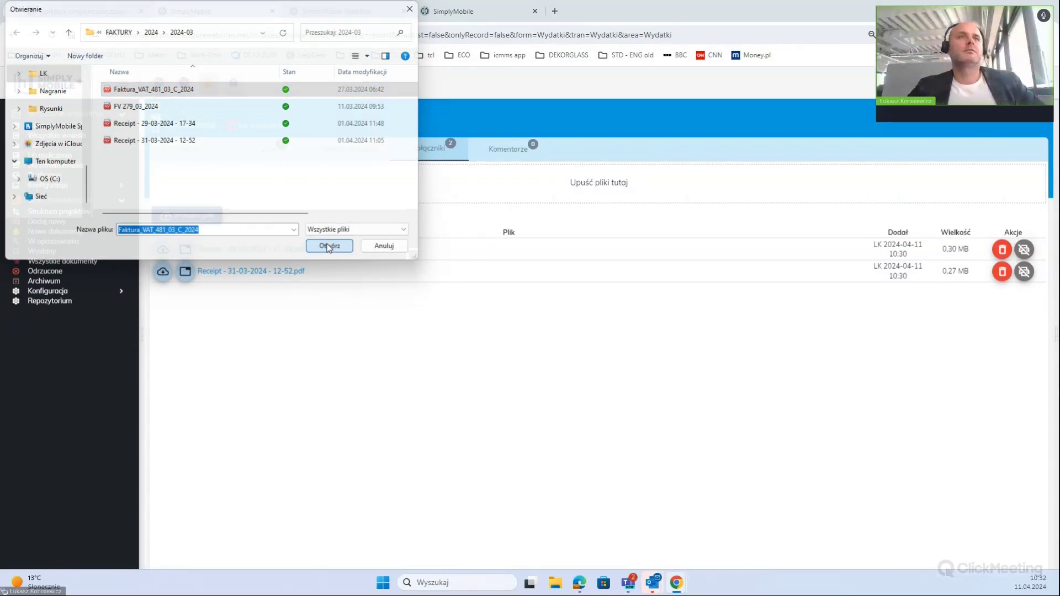
pyautogui.click(219, 296)
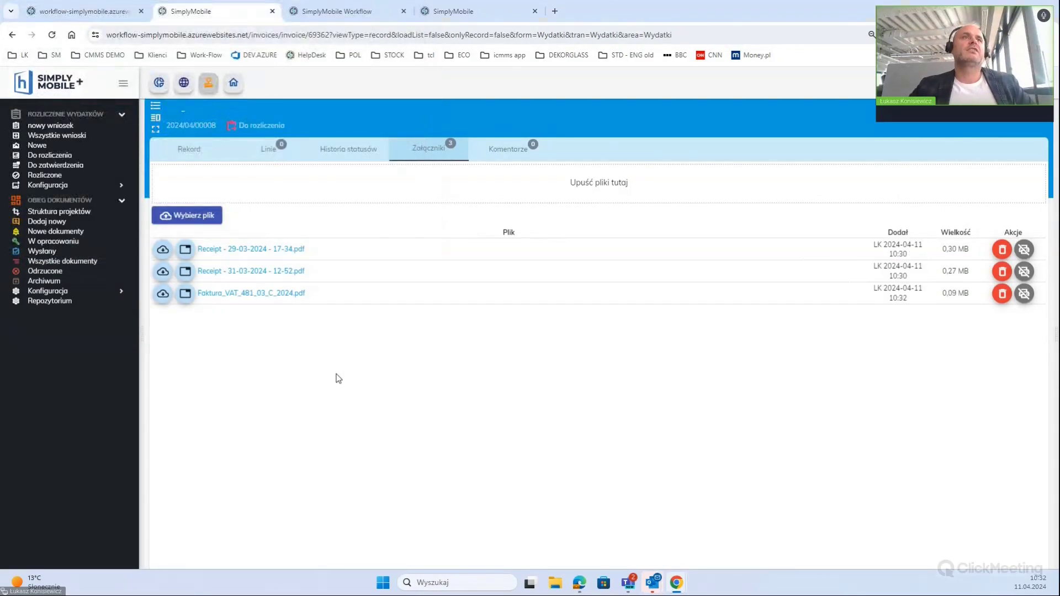
# Check all three attachments in the Linie viewer, then switch back to the mobile app
pyautogui.click(259, 256)
pyautogui.click(171, 171)
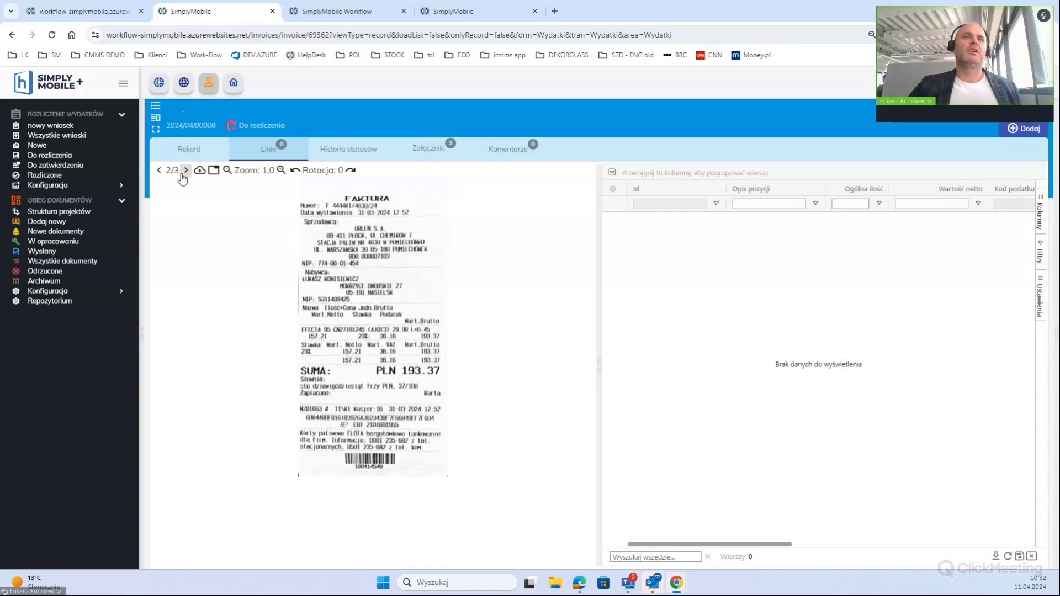
pyautogui.click(184, 171)
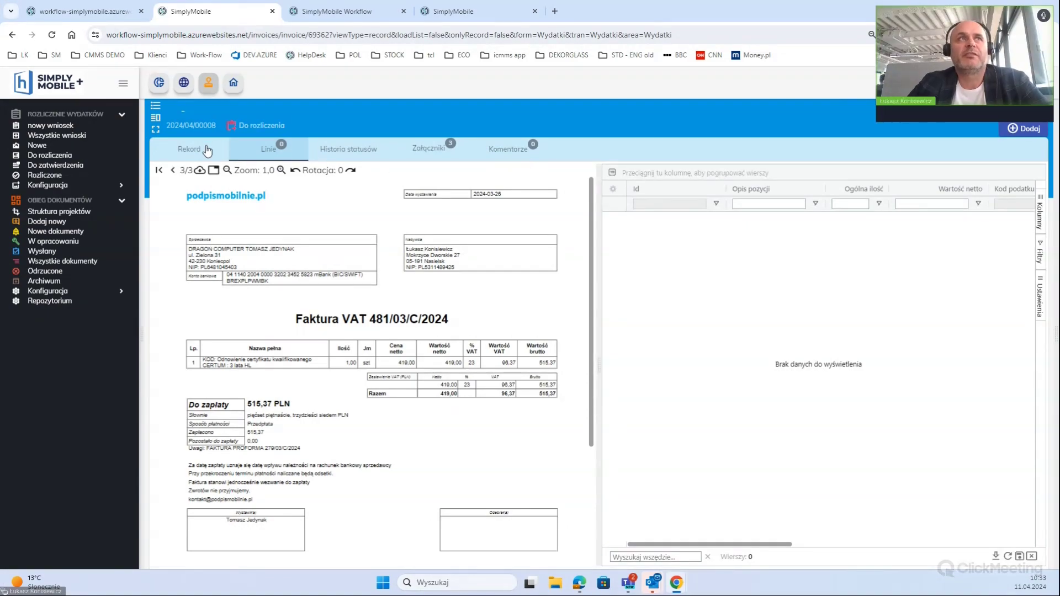
pyautogui.click(189, 156)
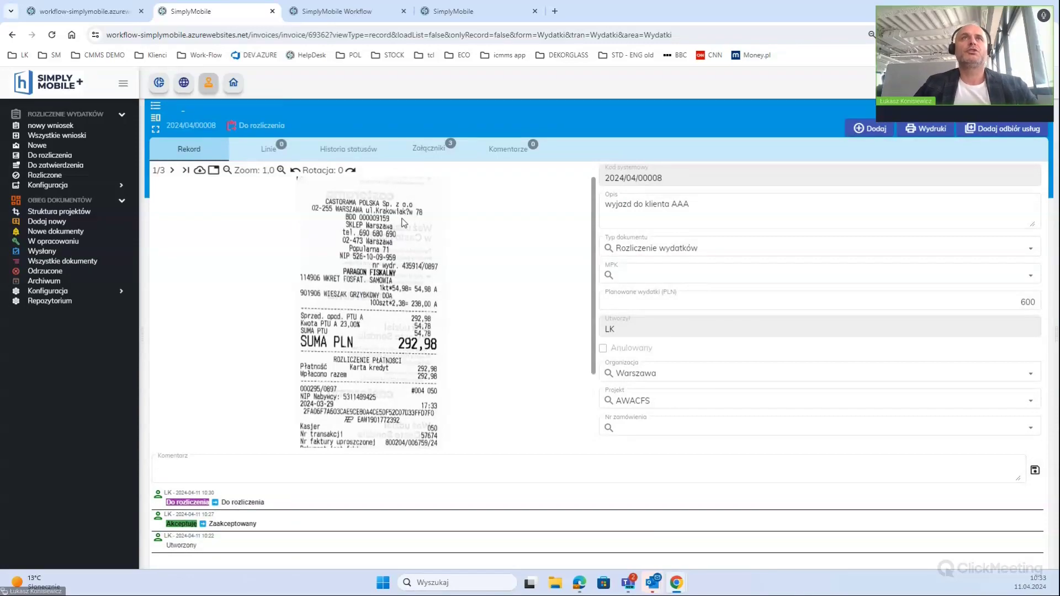
pyautogui.moveTo(677, 580)
pyautogui.click(753, 529)
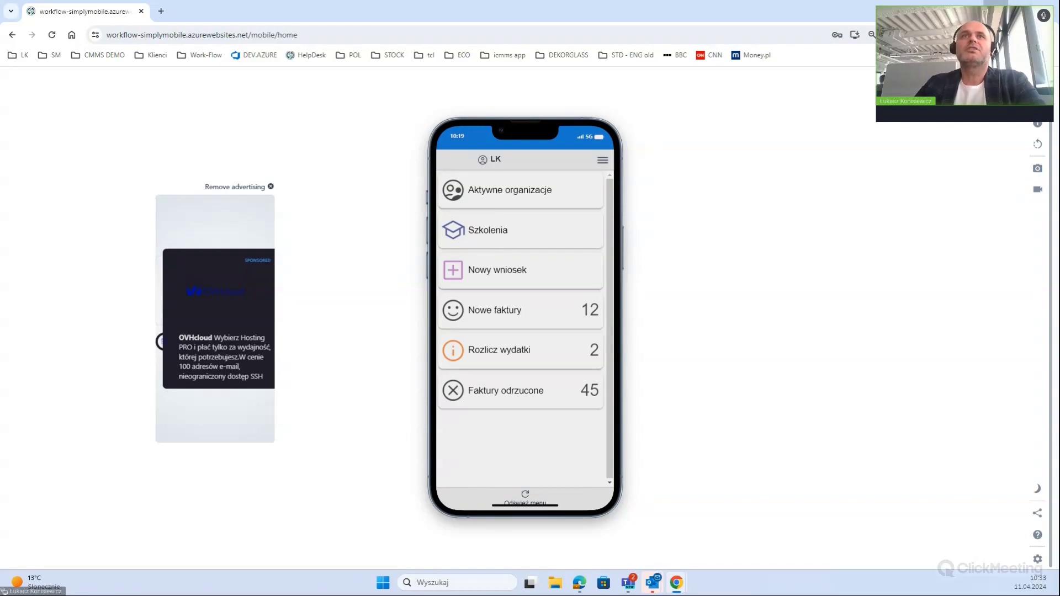
# Switch to the Chrome window showing settlement 2024/04/00008 with its 292,98 PLN receipt
pyautogui.hotkey('alt', 'Tab')
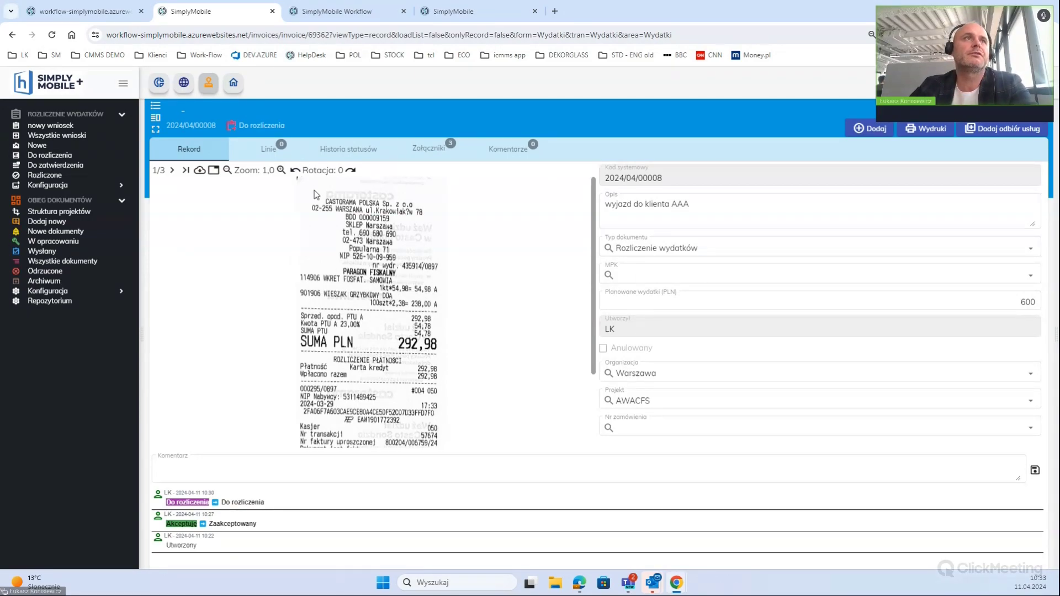
# Show the empty cost lines, enlarge the Castorama receipt, and start a new line
pyautogui.click(268, 149)
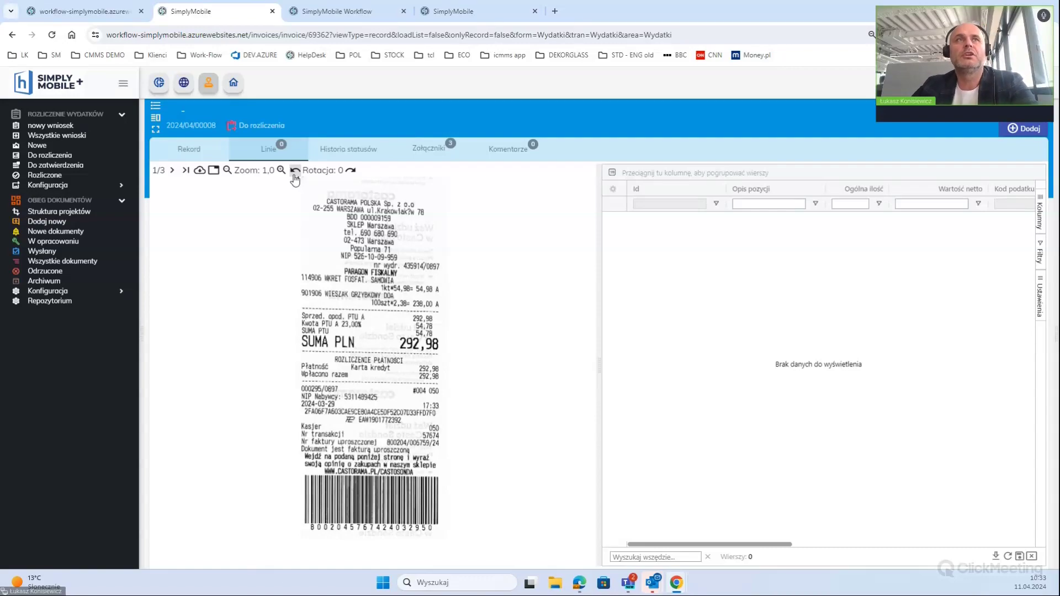
pyautogui.scroll(3, 394, 399)
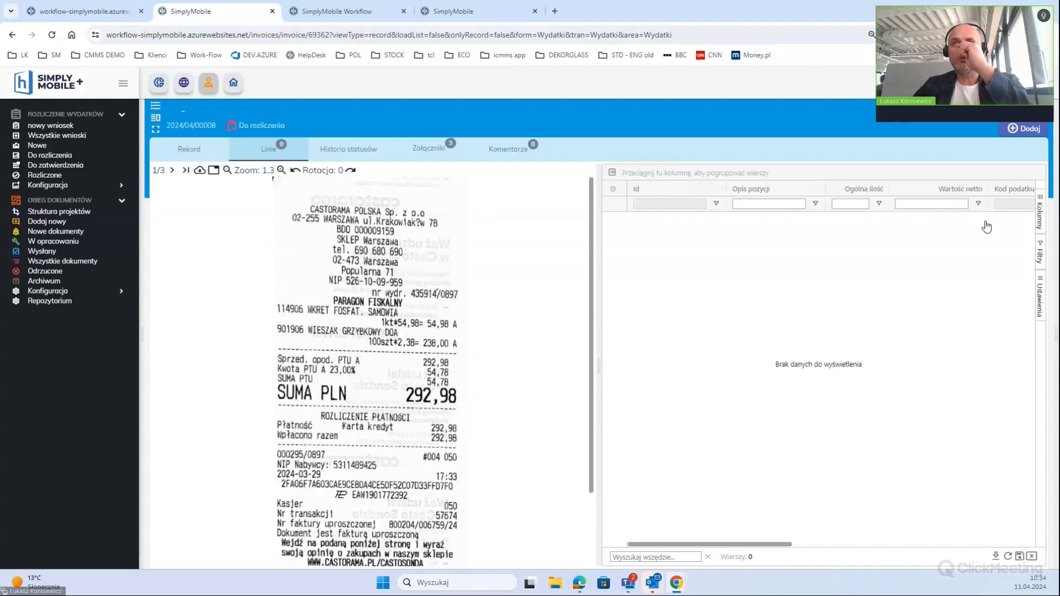
pyautogui.click(1024, 128)
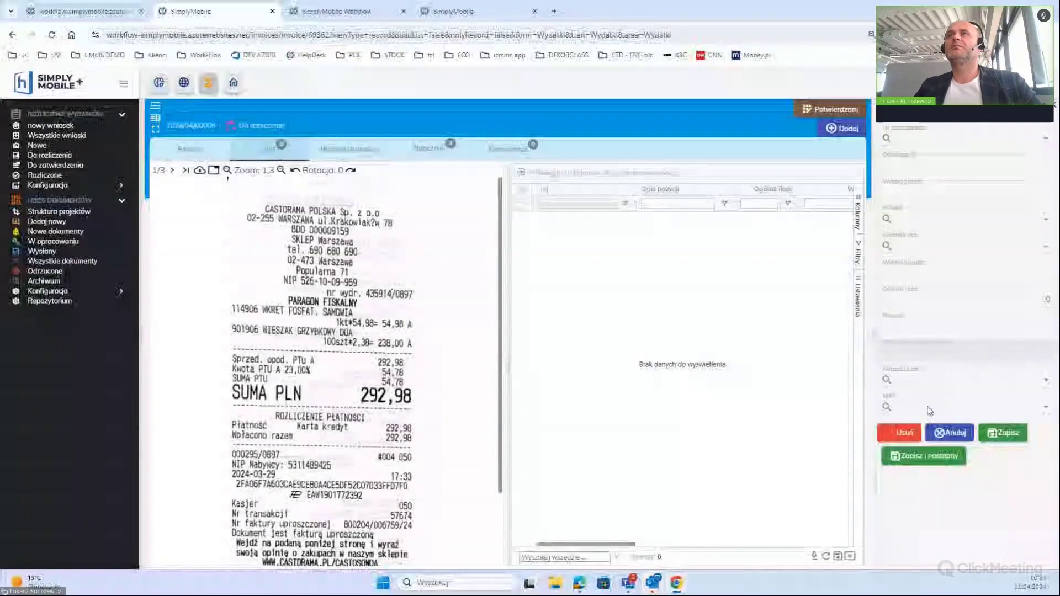
# Fill in the line 'zakupu kastoram' with net 238, quantity 1 and project VLG
pyautogui.click(951, 167)
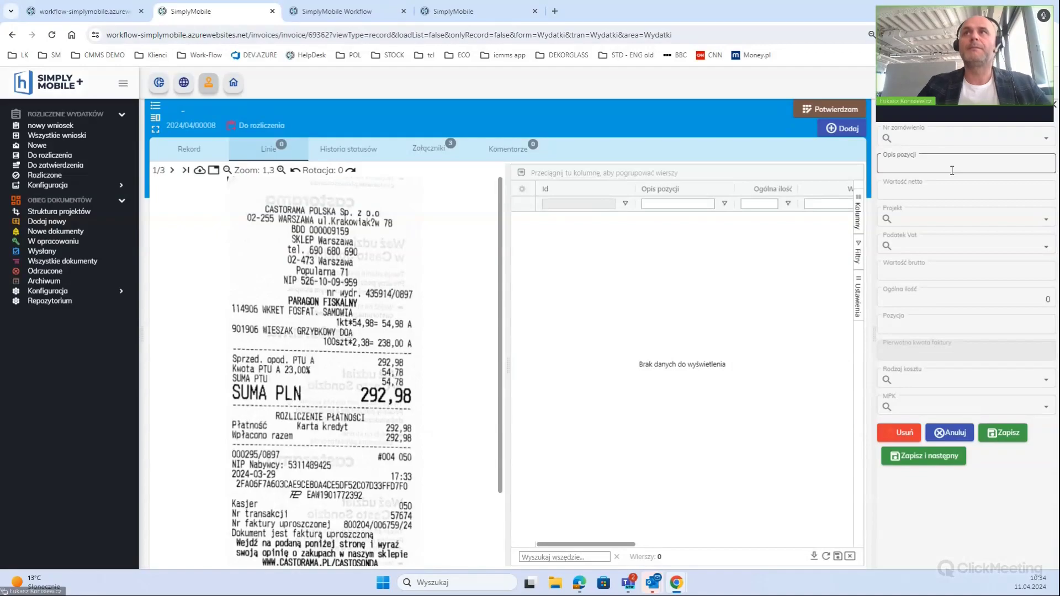
pyautogui.write('zakupu kastoram')
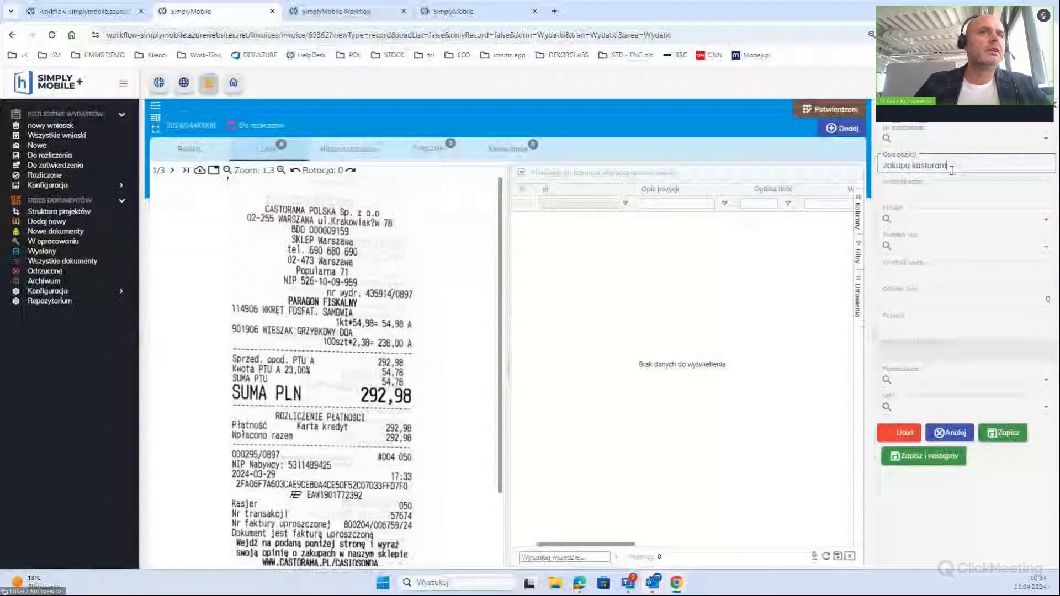
pyautogui.click(932, 190)
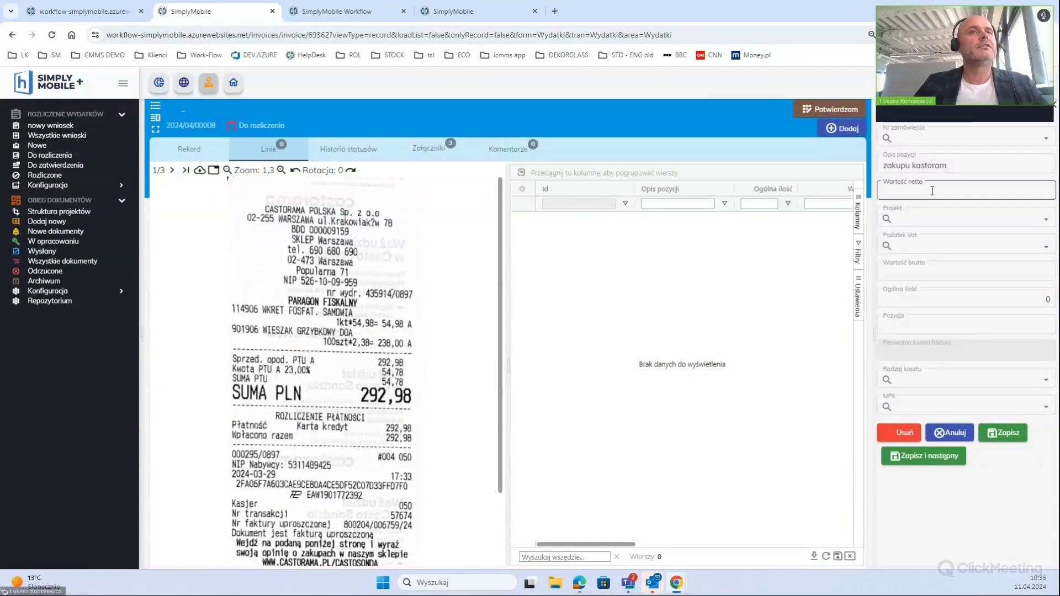
pyautogui.write('238')
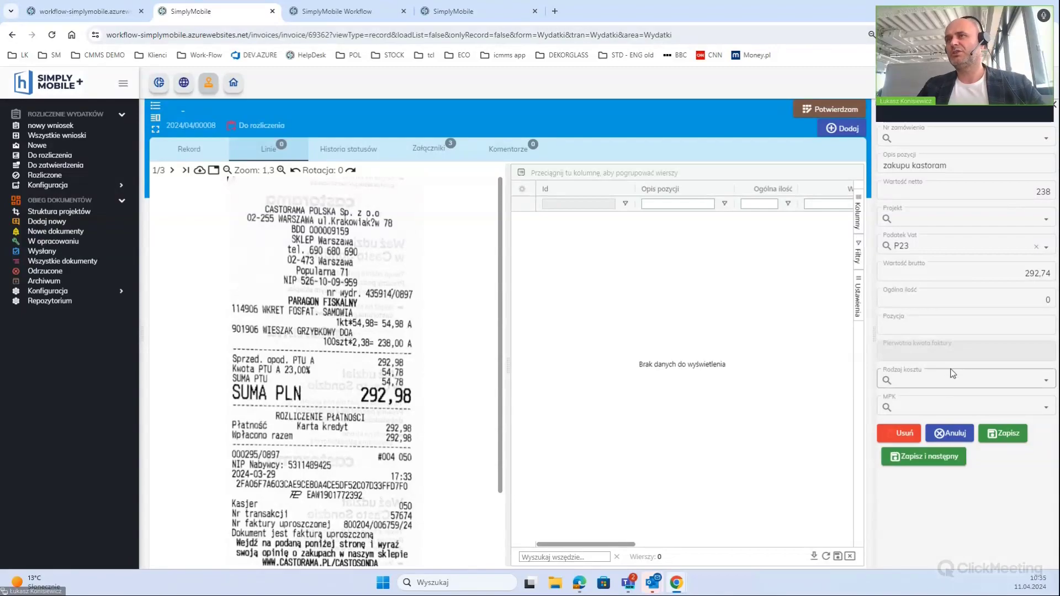
pyautogui.click(986, 302)
pyautogui.write('1')
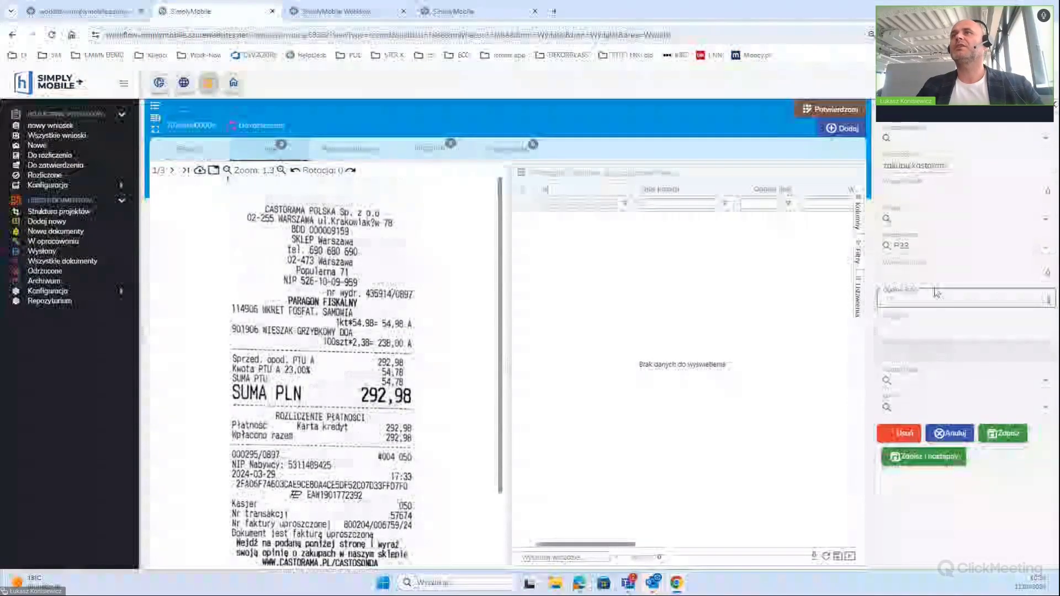
pyautogui.click(965, 223)
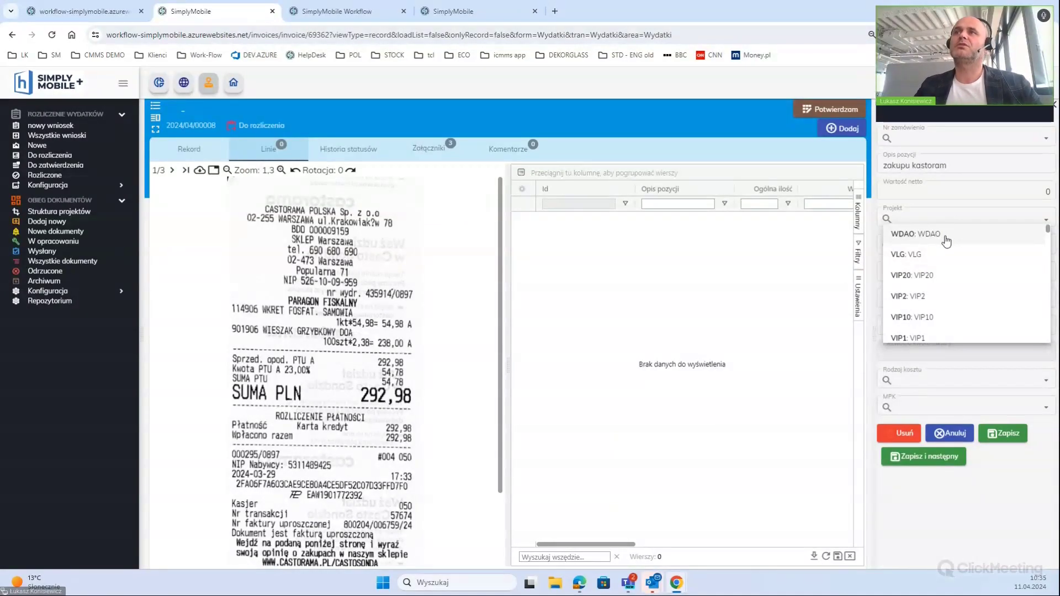
pyautogui.click(941, 254)
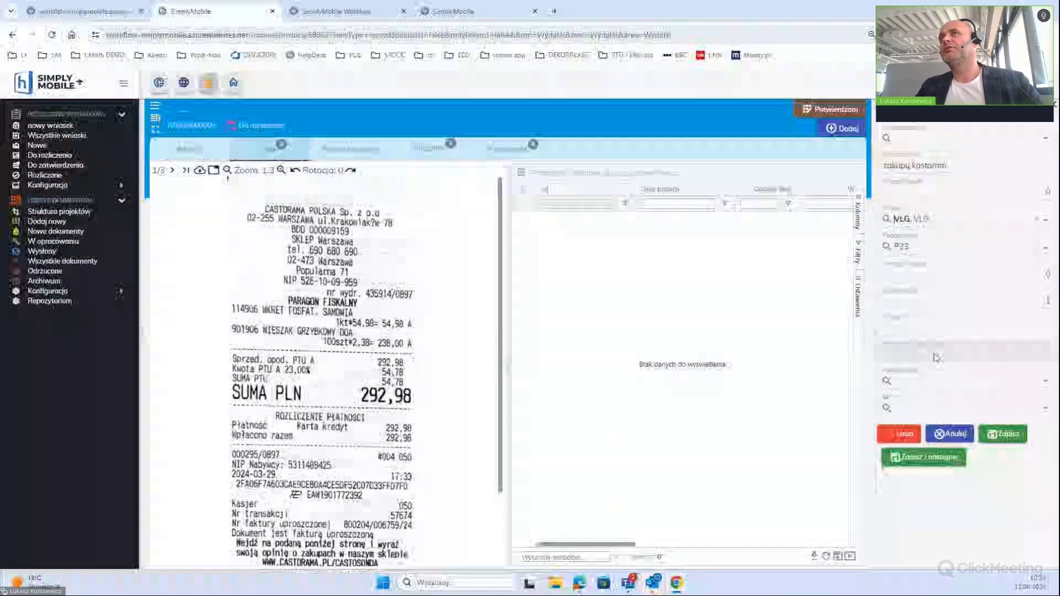
# Review order number, cost type and MPK lists, re-confirm net 238 and quantity 1, and save
pyautogui.click(911, 141)
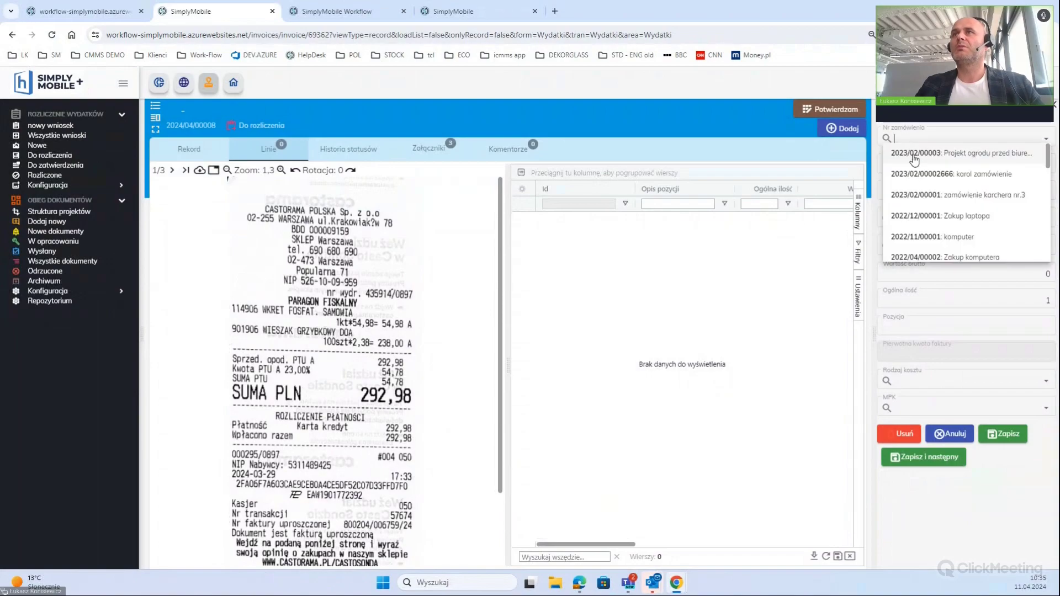
pyautogui.click(940, 120)
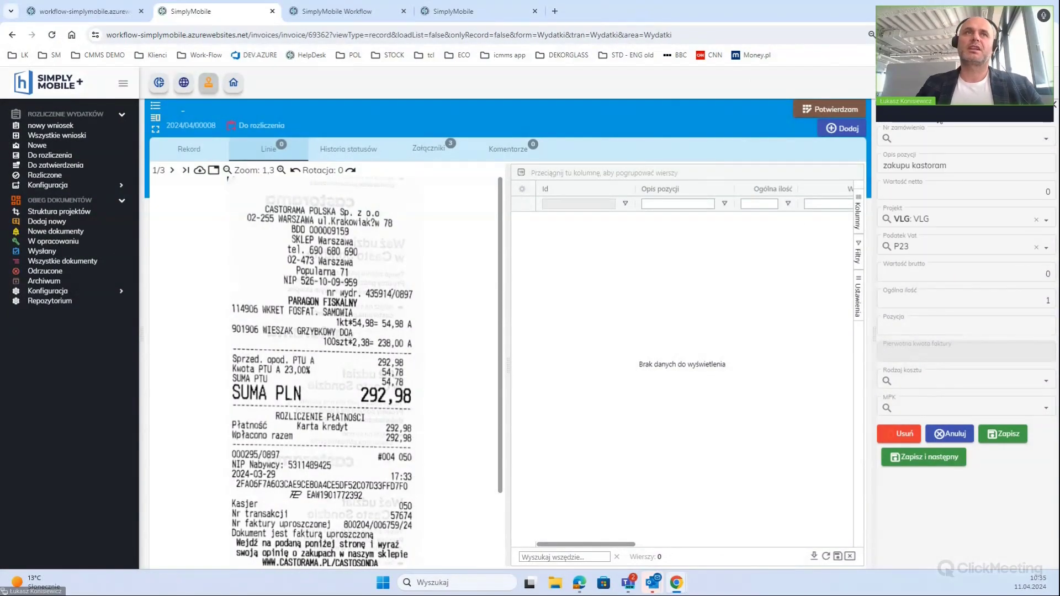
pyautogui.click(915, 382)
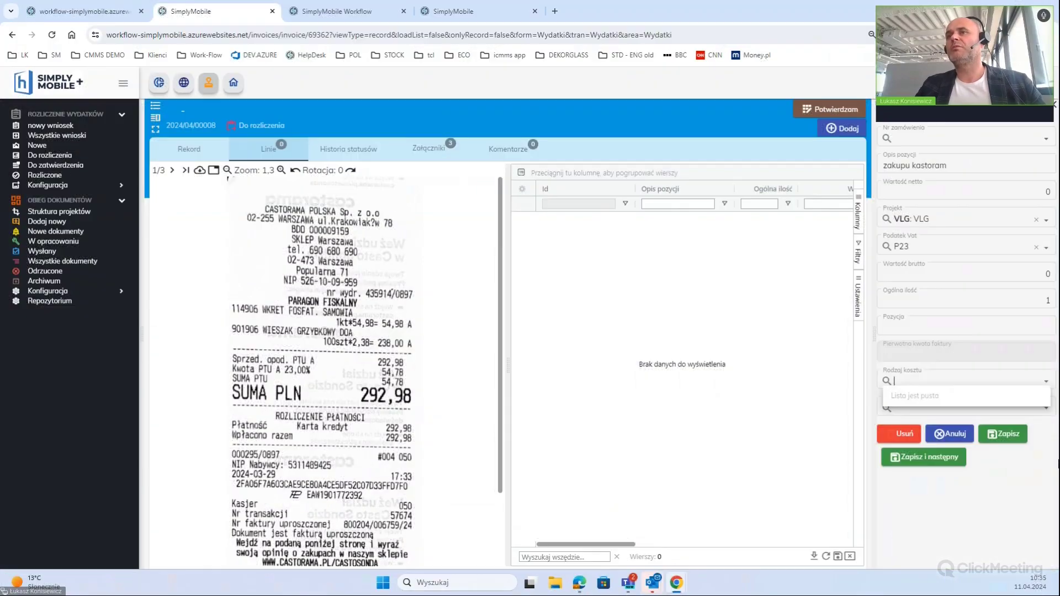
pyautogui.click(1000, 411)
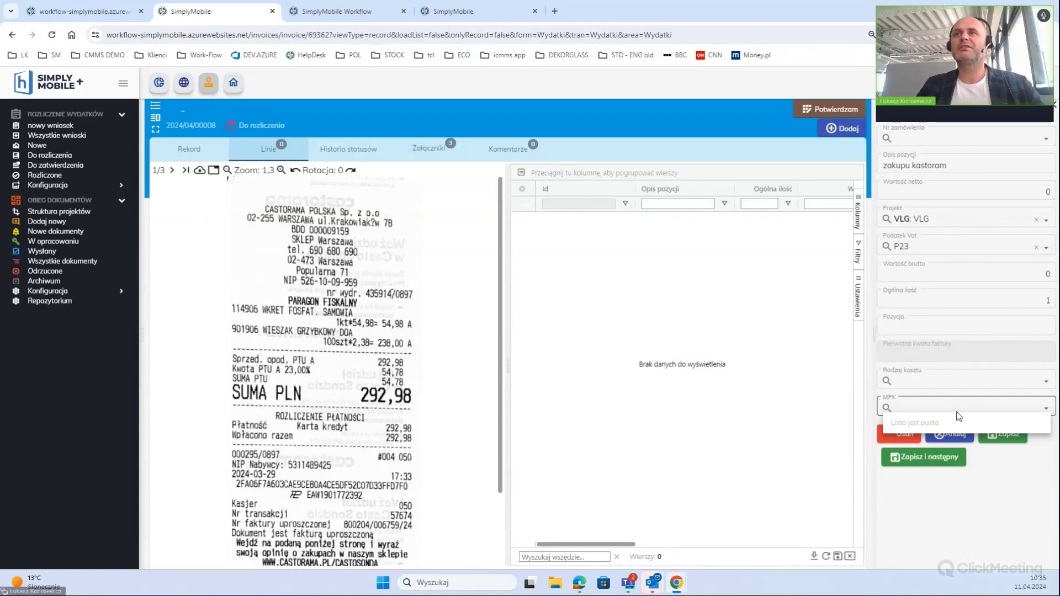
pyautogui.click(978, 299)
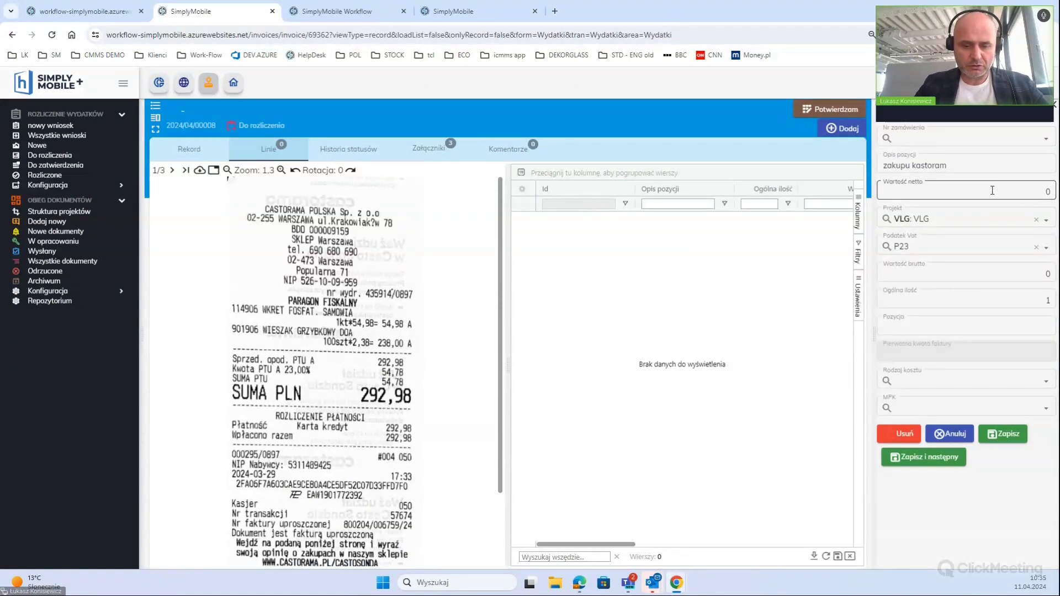
pyautogui.write('2')
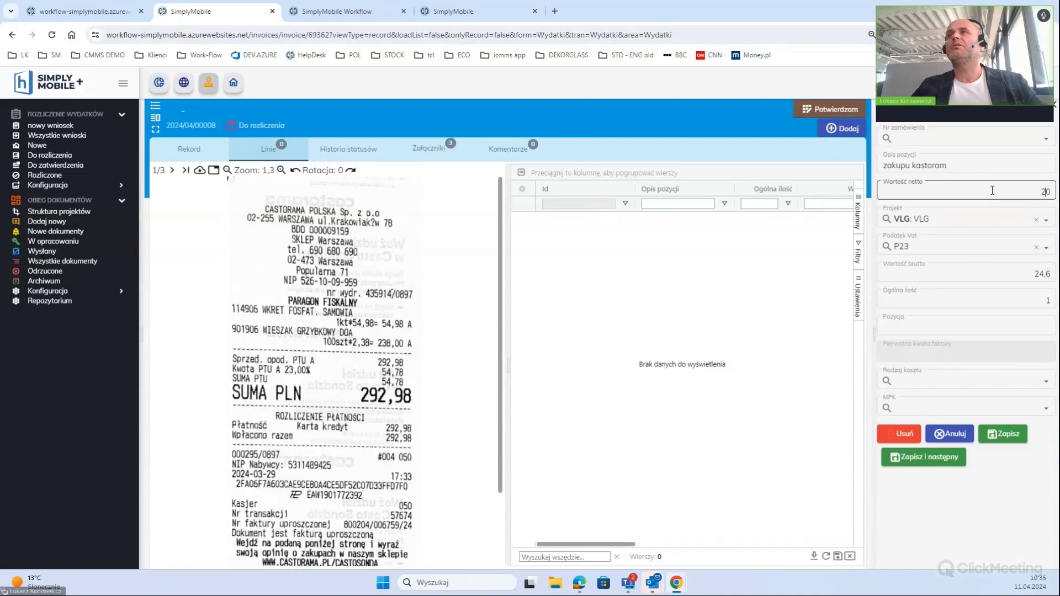
pyautogui.write('38')
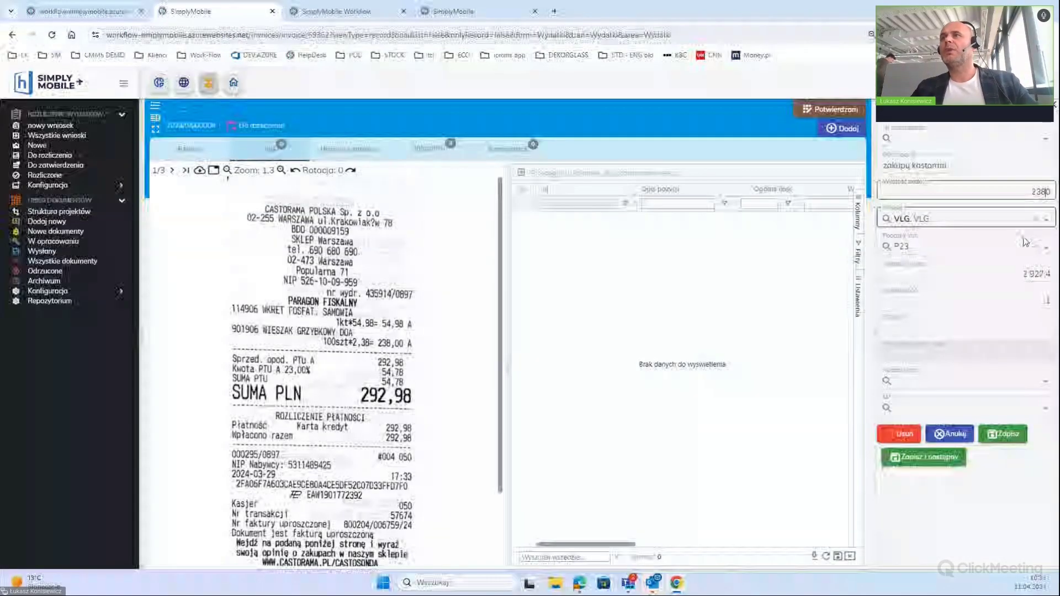
pyautogui.click(1025, 301)
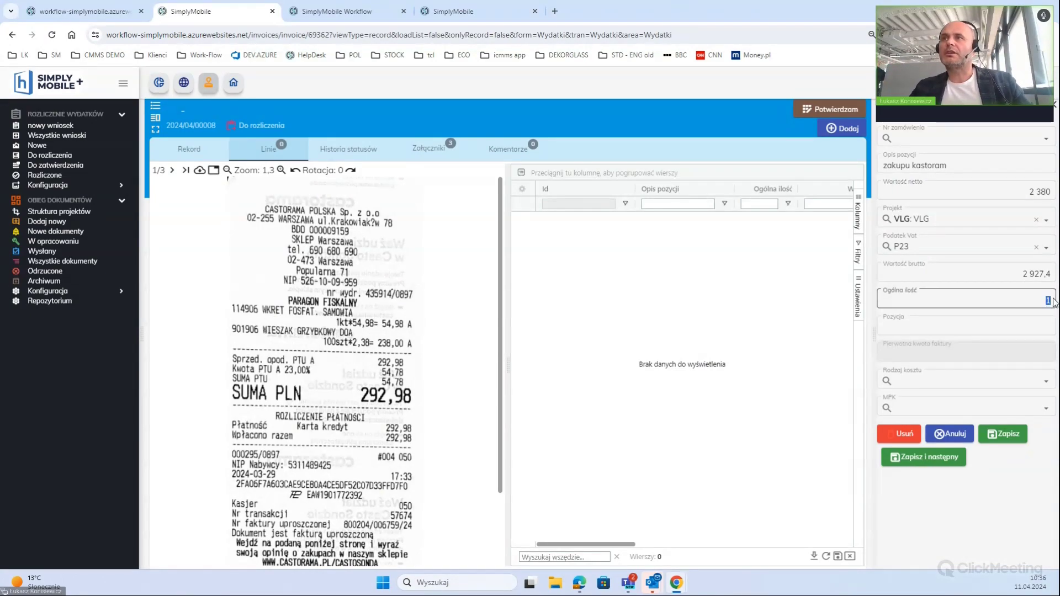
pyautogui.write('1')
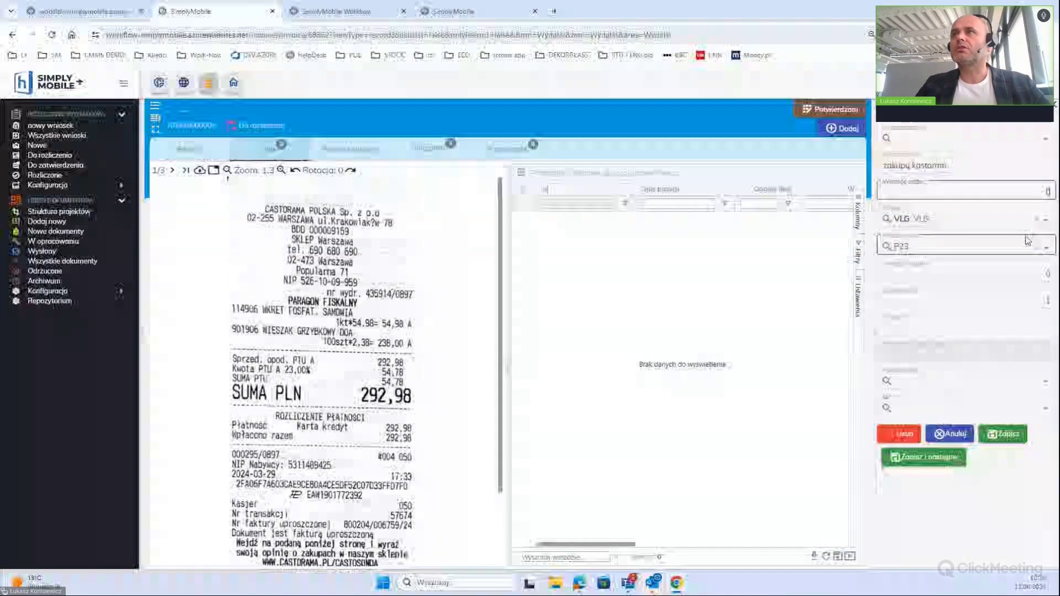
pyautogui.click(1038, 191)
pyautogui.write('0,38')
pyautogui.press('Return')
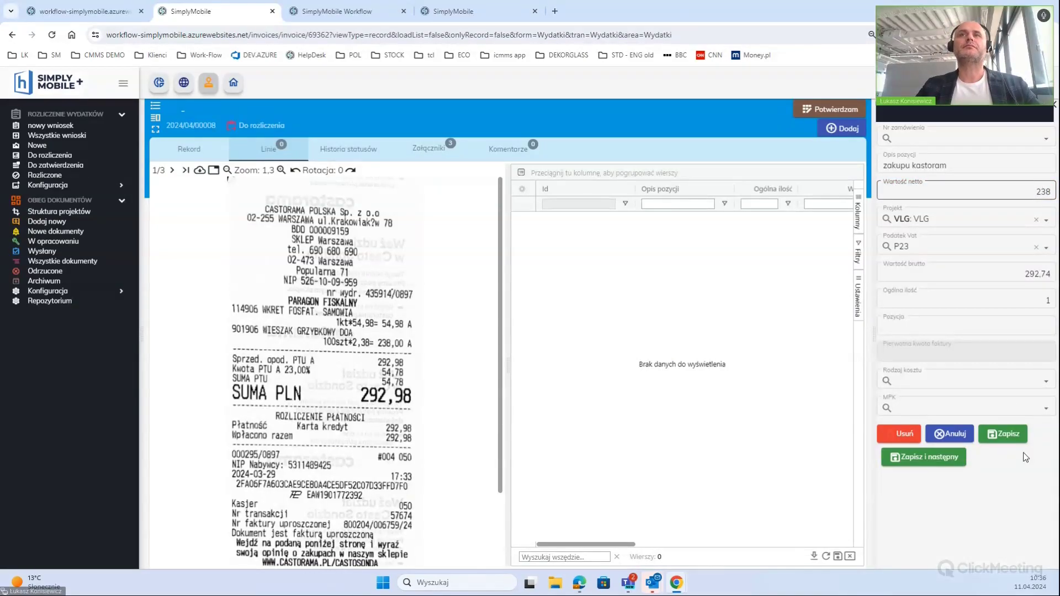
pyautogui.click(1003, 434)
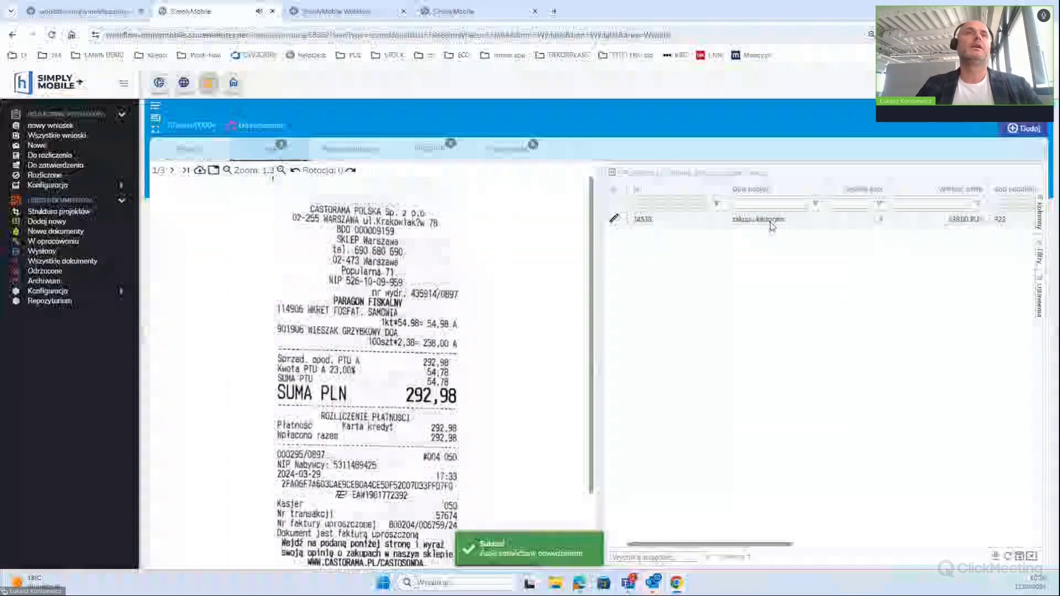
# From the fuel receipt, start a 'paliwo' line with VAT P23 and net 157,21
pyautogui.click(172, 170)
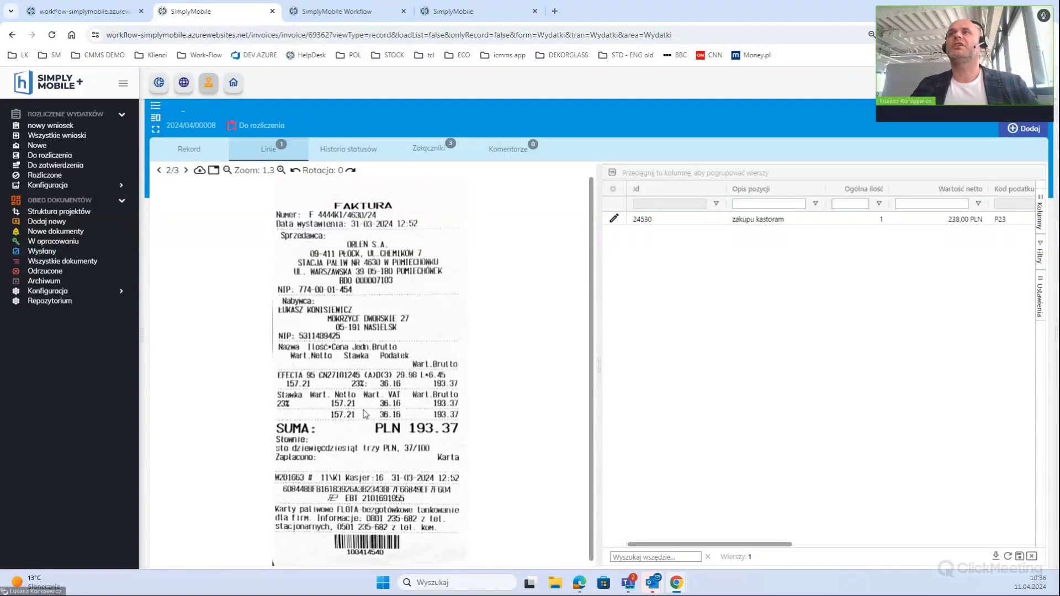
pyautogui.click(1012, 131)
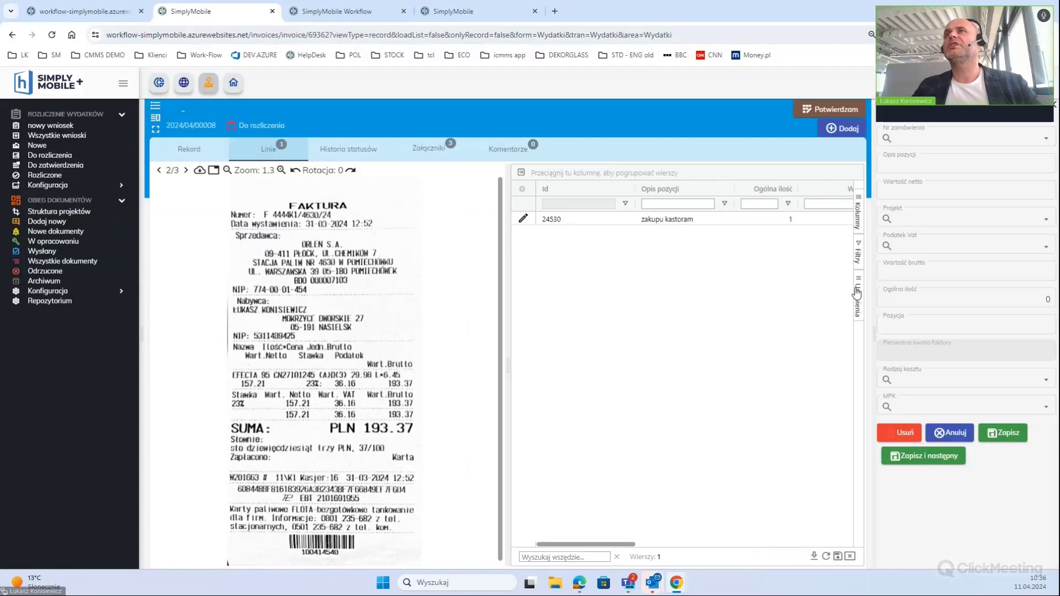
pyautogui.click(944, 162)
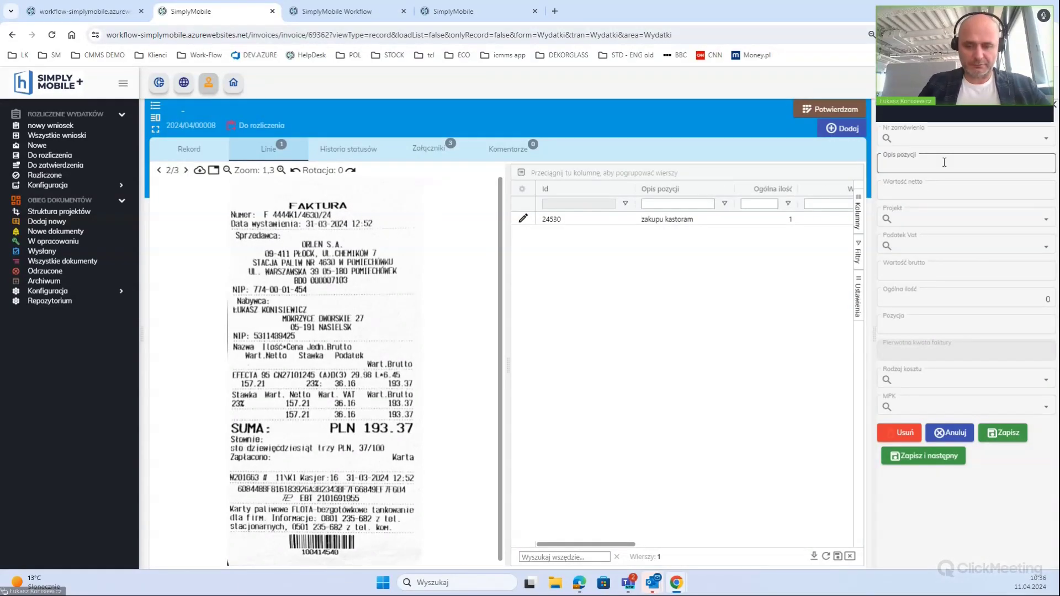
pyautogui.write('paliwo')
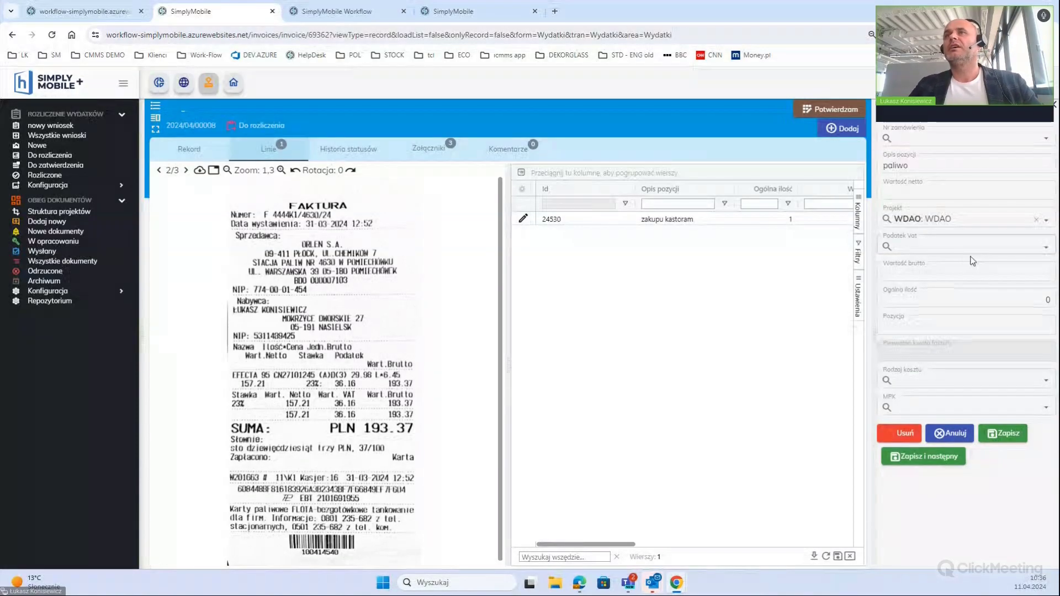
pyautogui.click(972, 248)
pyautogui.click(943, 279)
pyautogui.click(960, 275)
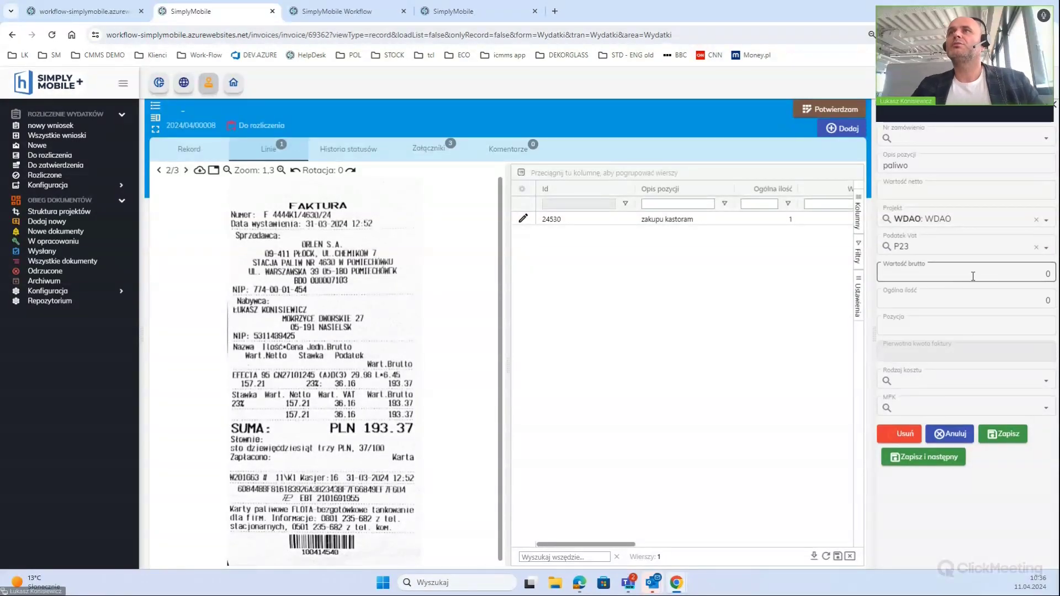
pyautogui.click(1007, 190)
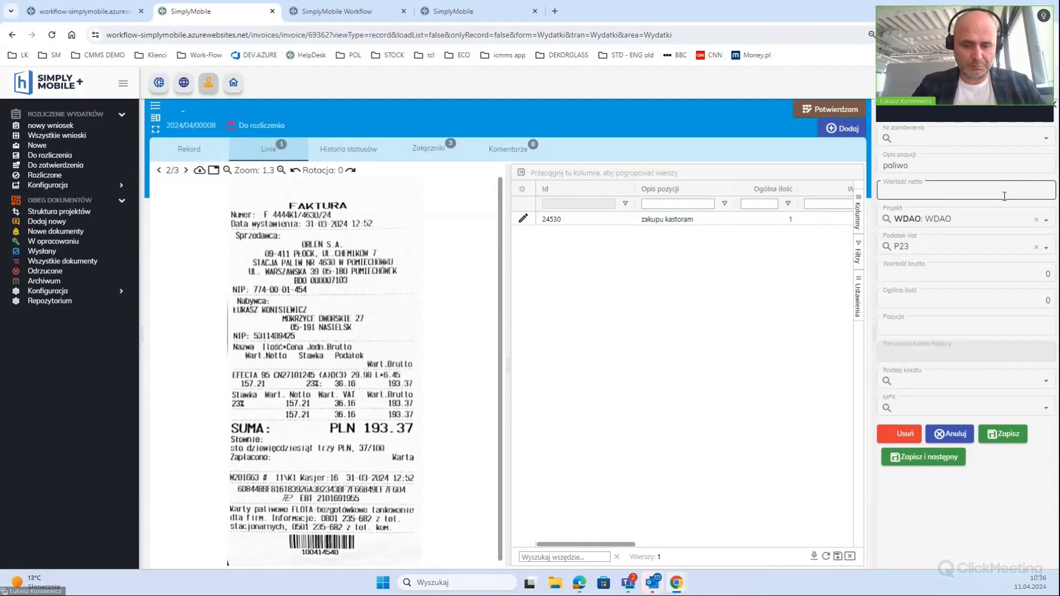
pyautogui.write('1')
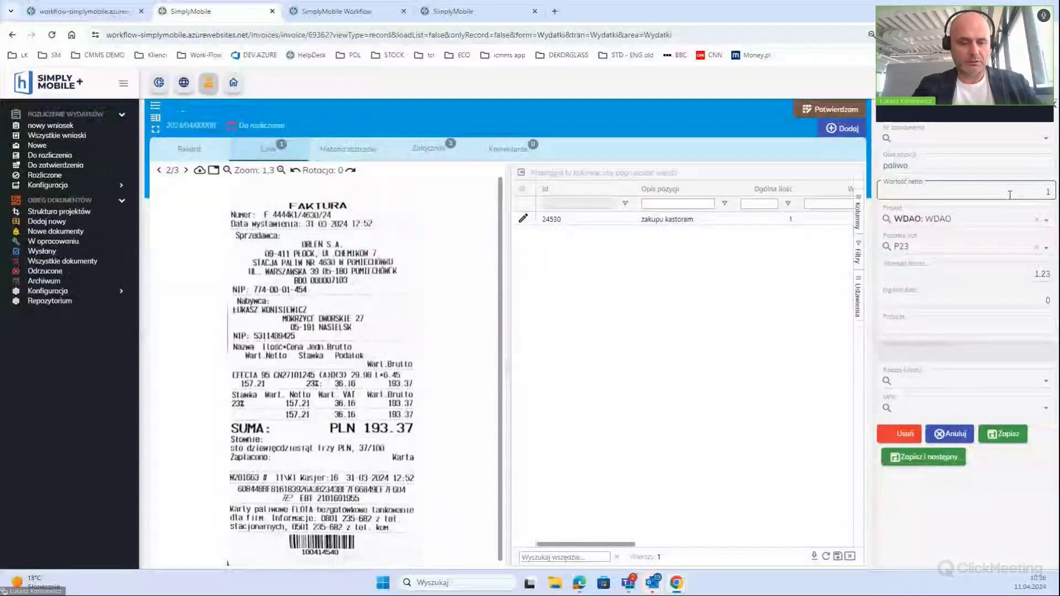
pyautogui.write('57,21')
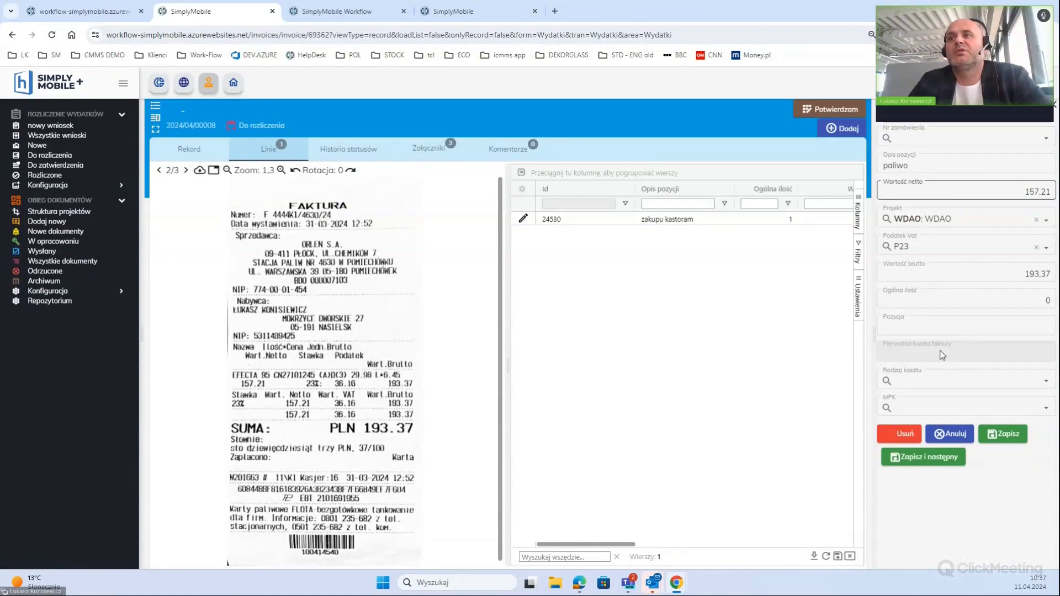
# Save the paliwo line, start the next one, and scroll to the certificate invoice
pyautogui.click(999, 436)
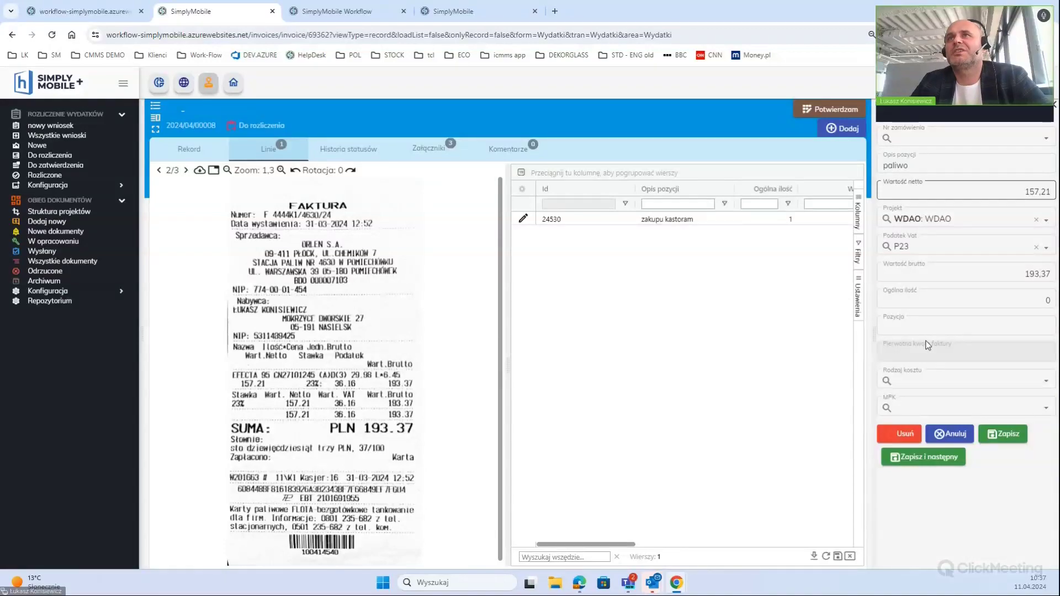
pyautogui.click(842, 132)
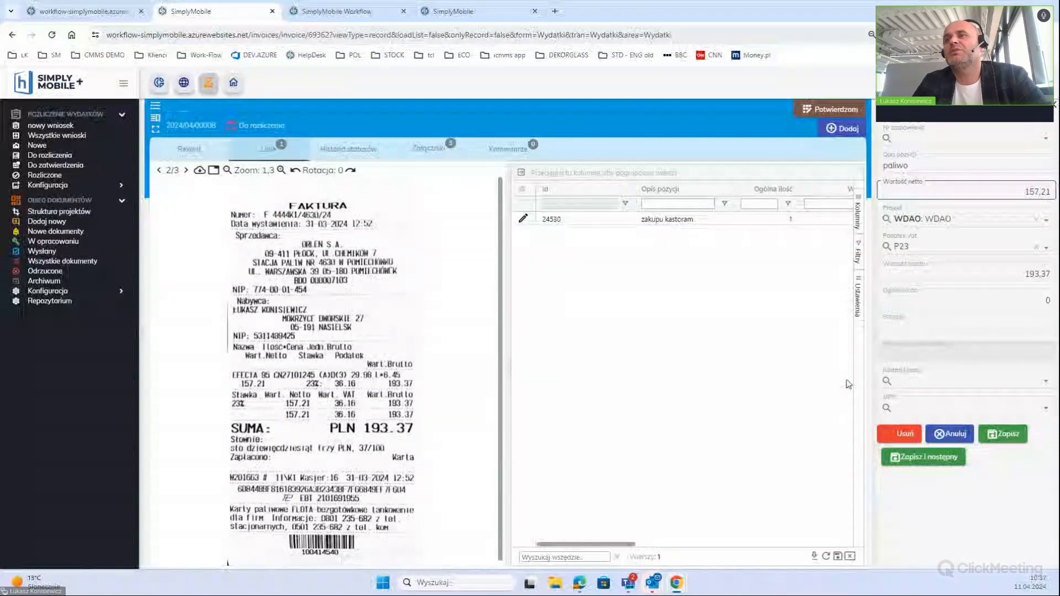
pyautogui.click(941, 463)
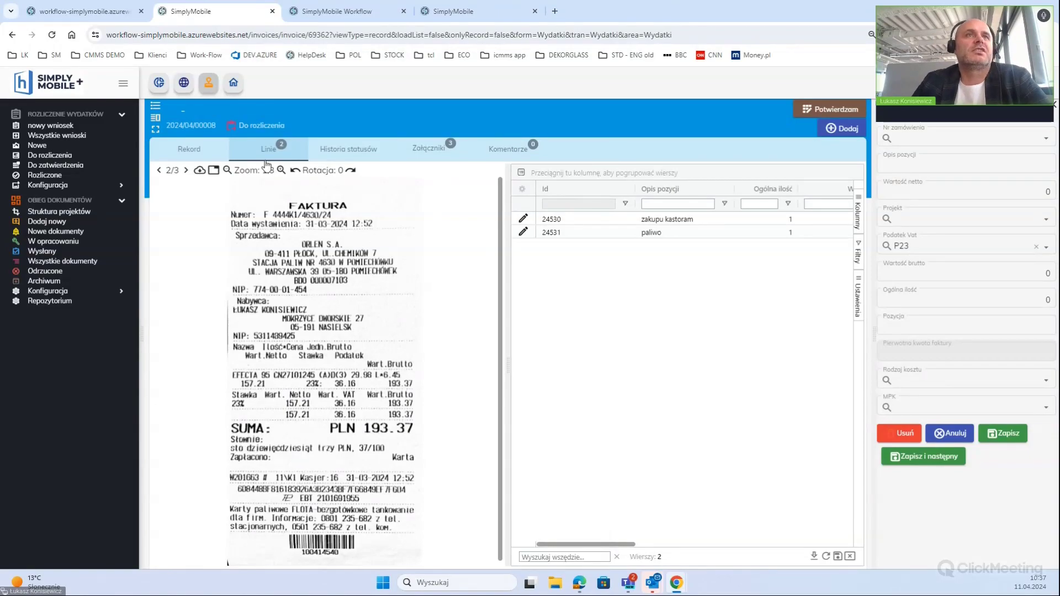
pyautogui.scroll(-3, 402, 378)
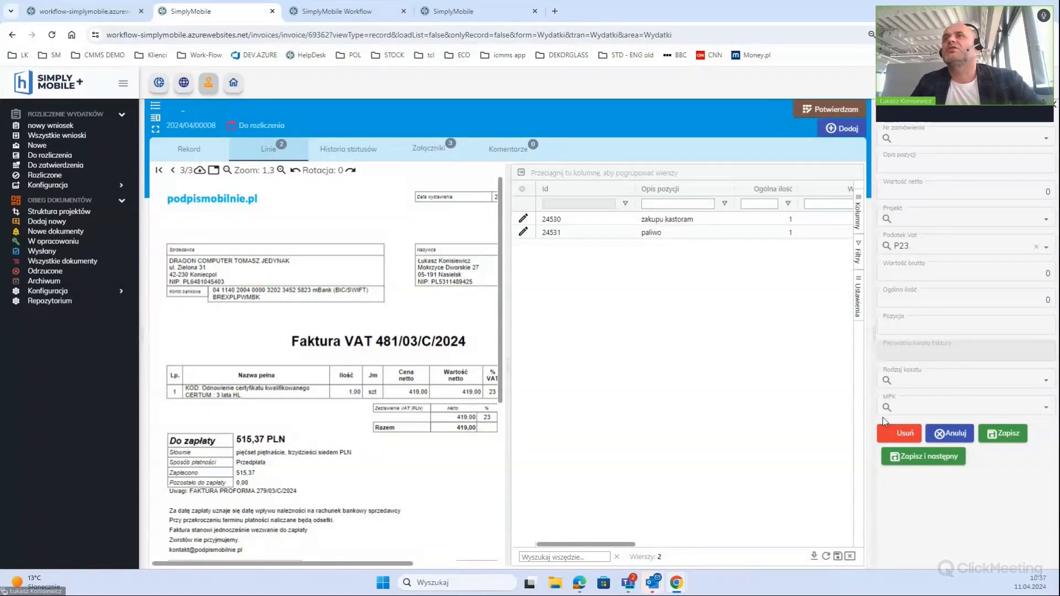
# Enter 'certyfikat' with net 419 on project WDAO and save the line
pyautogui.click(993, 165)
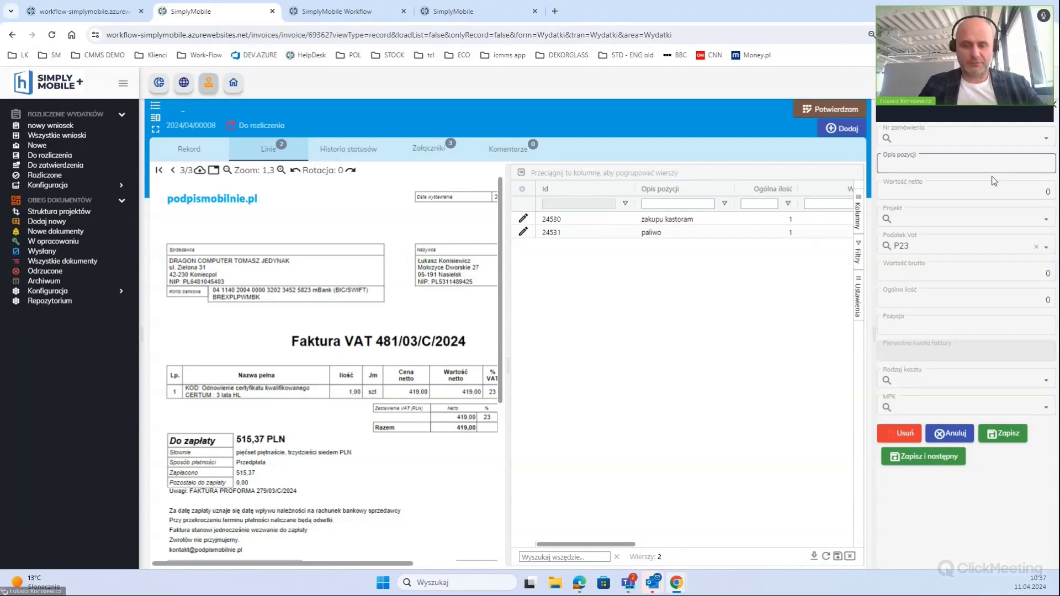
pyautogui.write('certyfikat')
pyautogui.press('Tab')
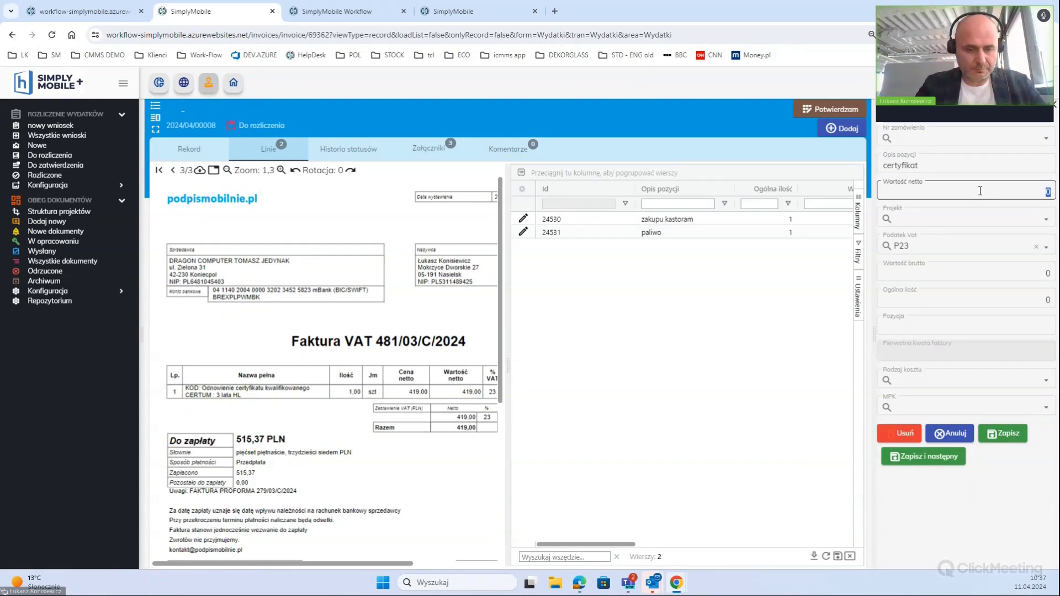
pyautogui.write('419')
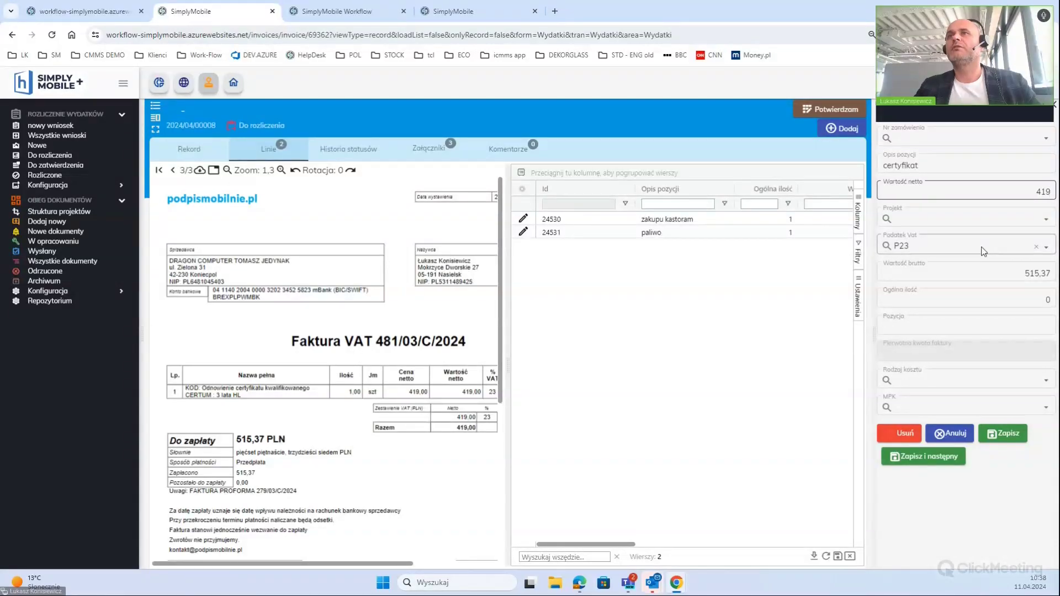
pyautogui.click(1009, 216)
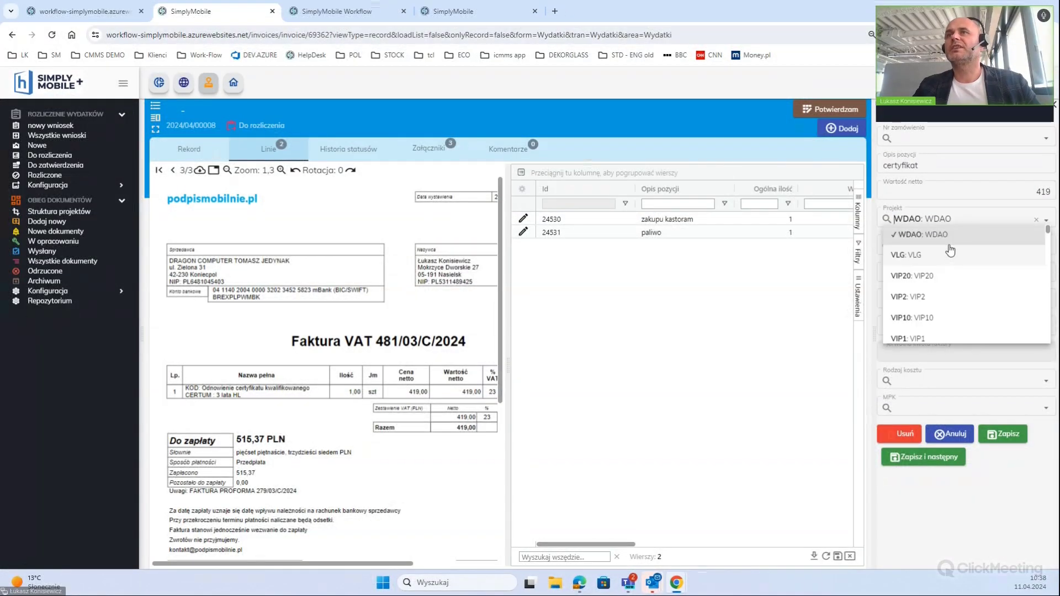
pyautogui.click(908, 231)
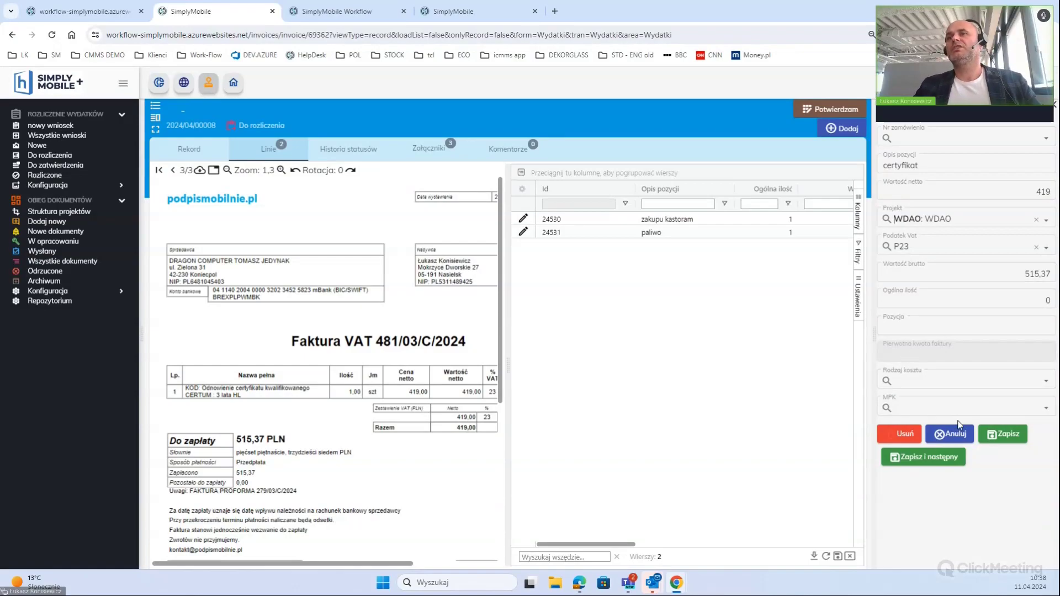
pyautogui.click(959, 457)
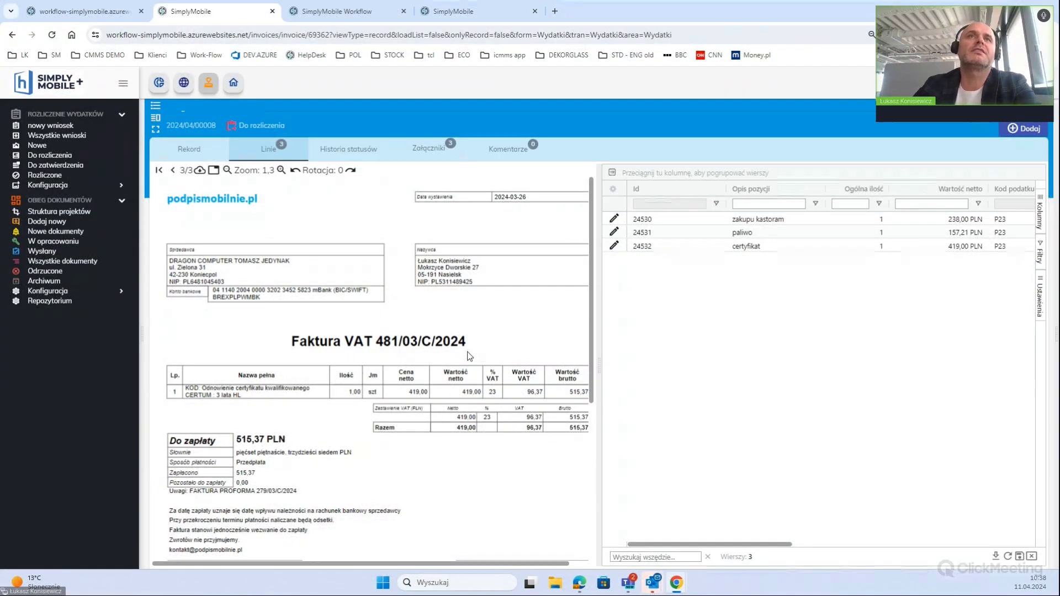
# Review the comments, attached receipts and cost lines, then reopen 2024/04/00008 from the expense dashboard
pyautogui.scroll(-2, 470, 359)
pyautogui.scroll(2, 469, 367)
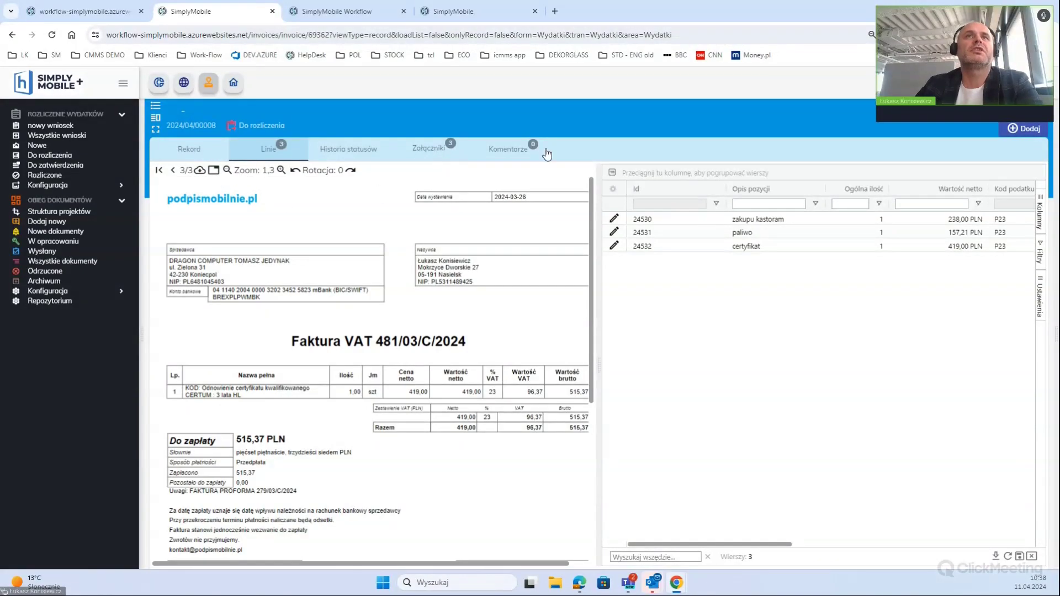
pyautogui.click(509, 157)
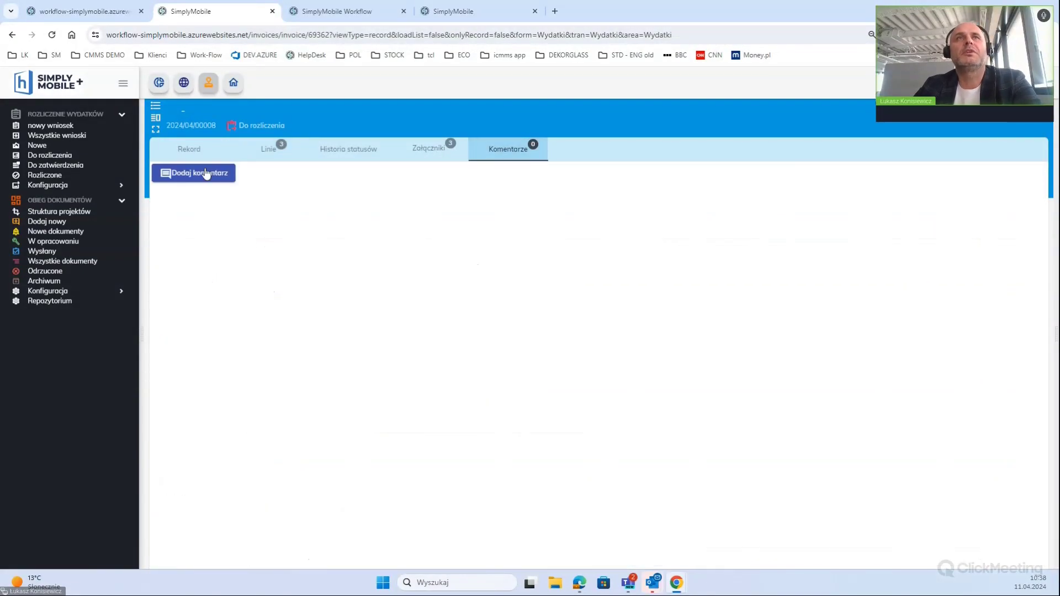
pyautogui.click(436, 149)
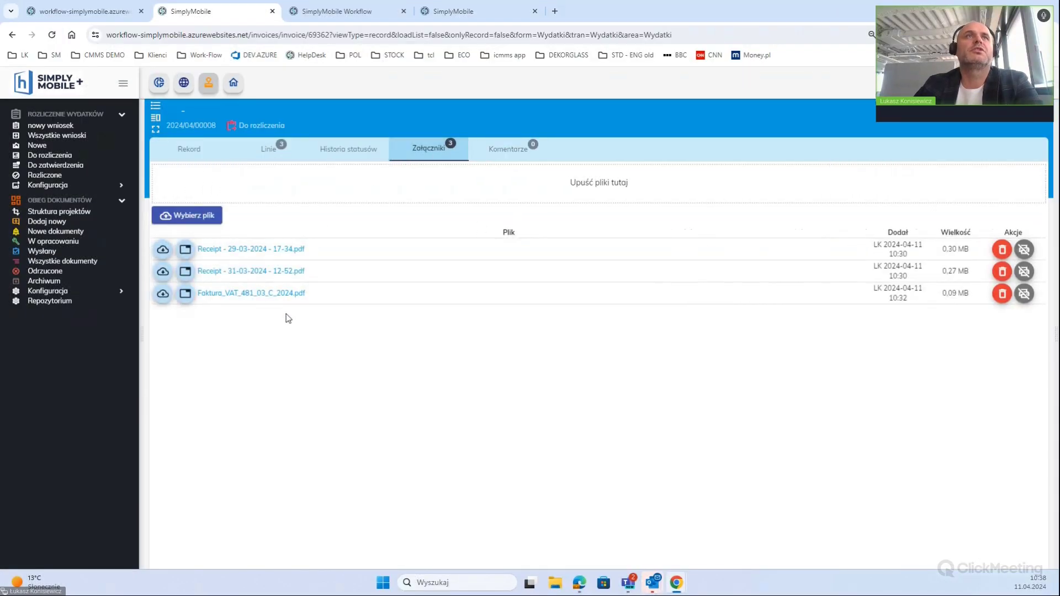
pyautogui.click(267, 149)
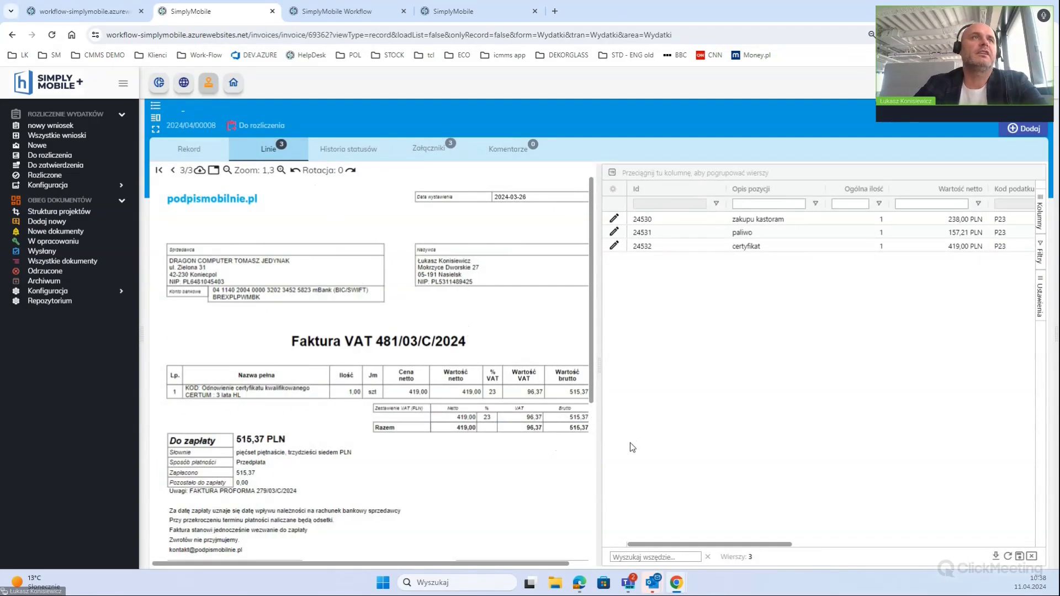
pyautogui.click(211, 84)
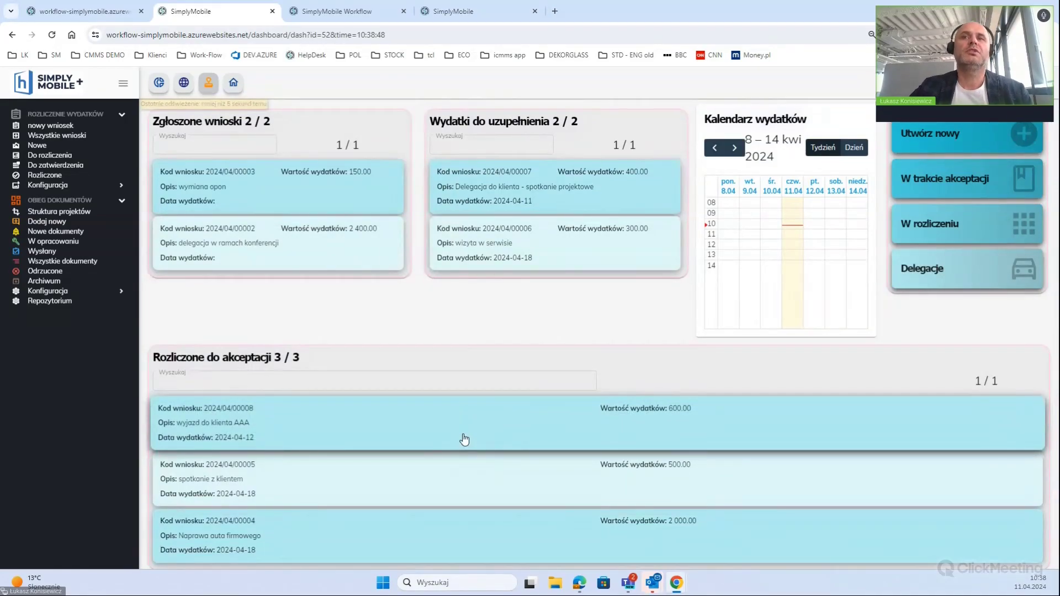
pyautogui.click(463, 438)
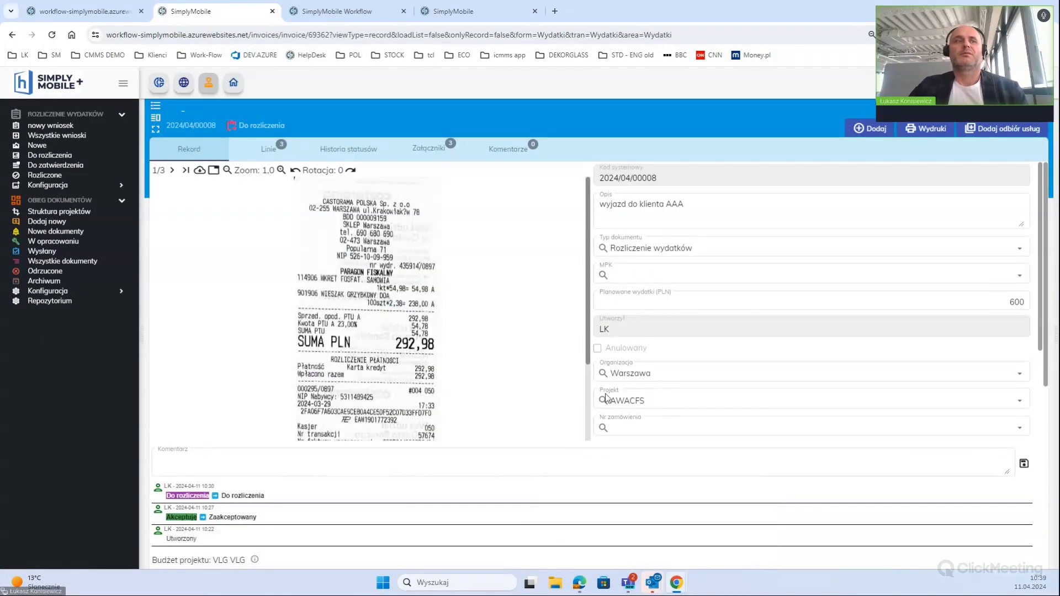
# Scroll down the record and view the VLG project budget details
pyautogui.scroll(-1, 631, 474)
pyautogui.scroll(-2, 632, 475)
pyautogui.scroll(-3, 580, 471)
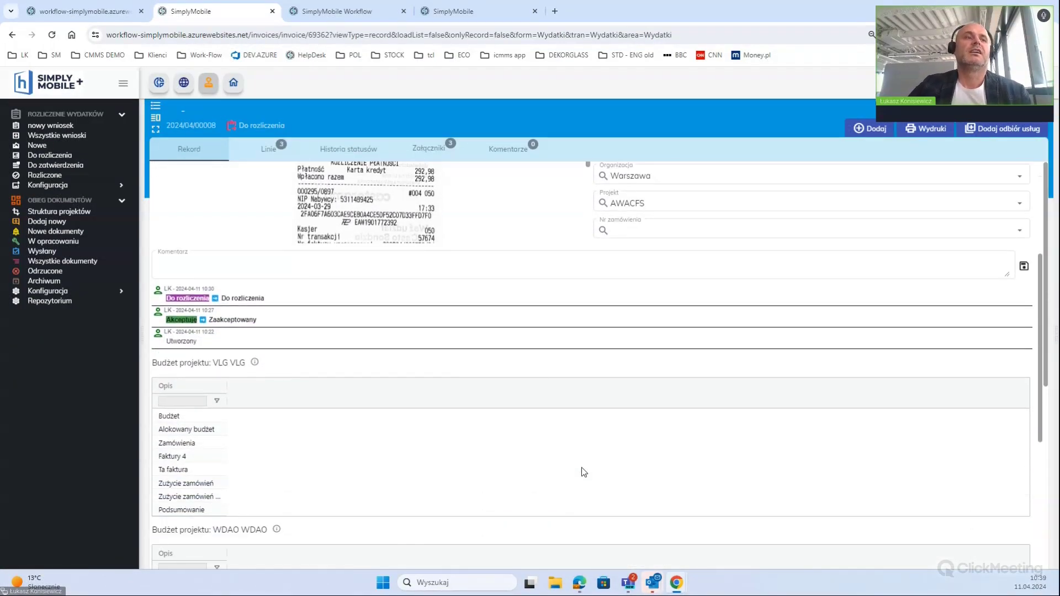
pyautogui.scroll(-1, 583, 475)
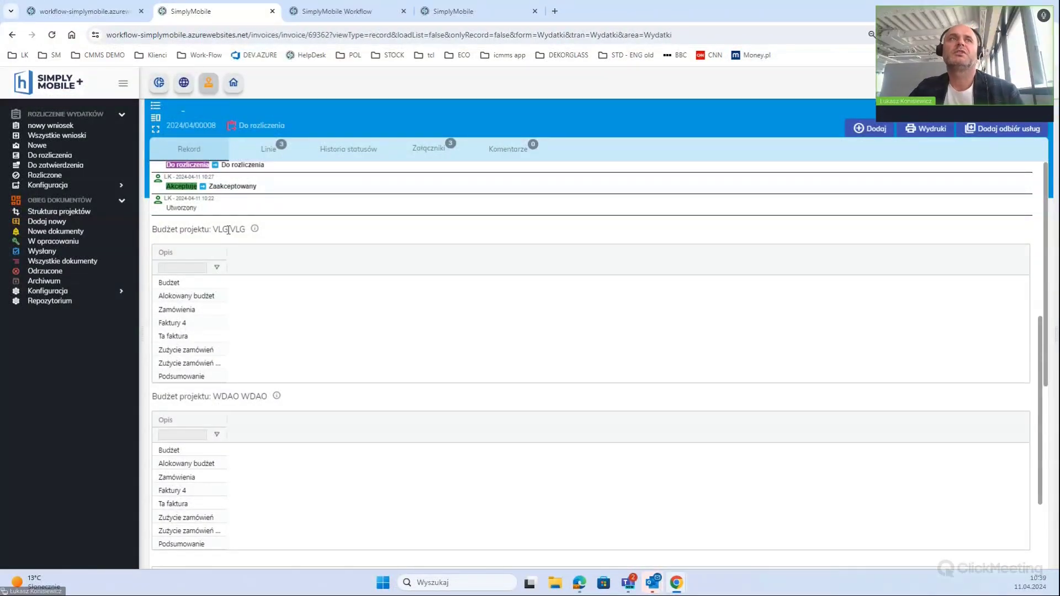
pyautogui.click(255, 229)
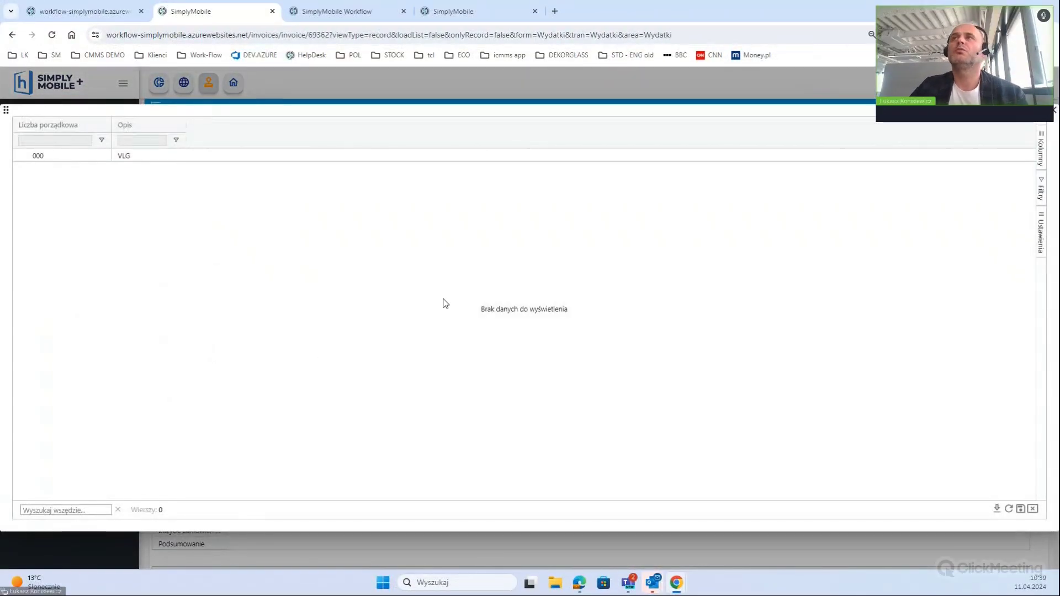
pyautogui.click(1056, 110)
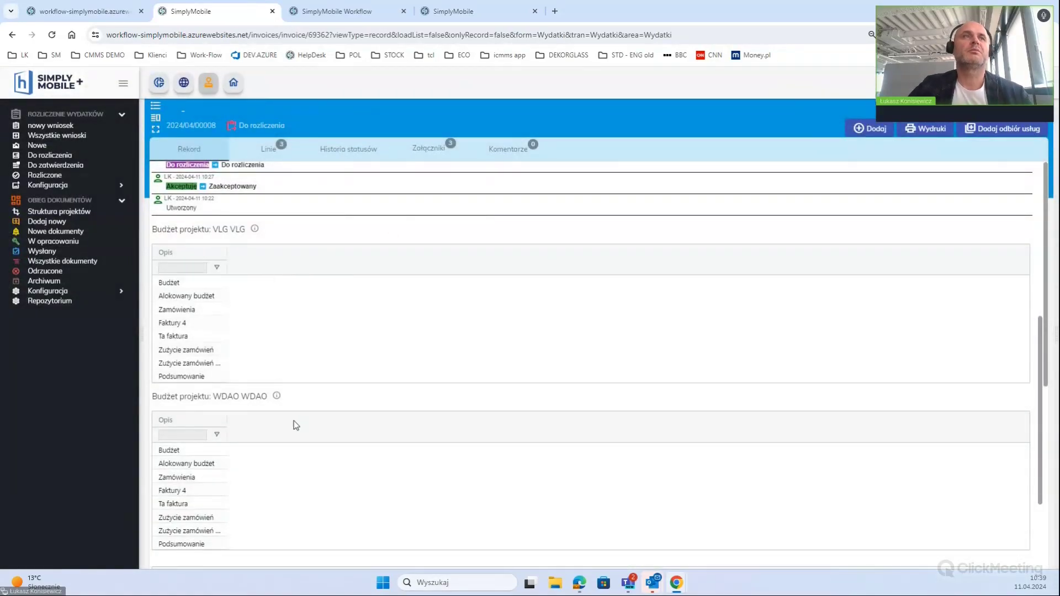
# Return to the three cost lines: Castorama 238,00, fuel 157,21 and certificate 419,00 PLN
pyautogui.scroll(3, 301, 426)
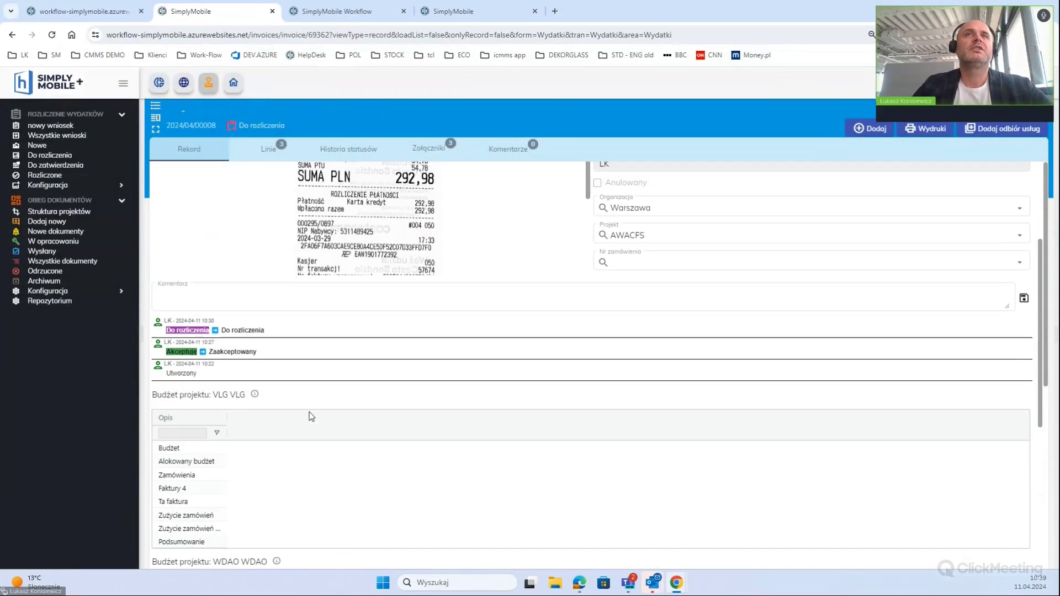
pyautogui.scroll(3, 309, 420)
pyautogui.scroll(1, 354, 467)
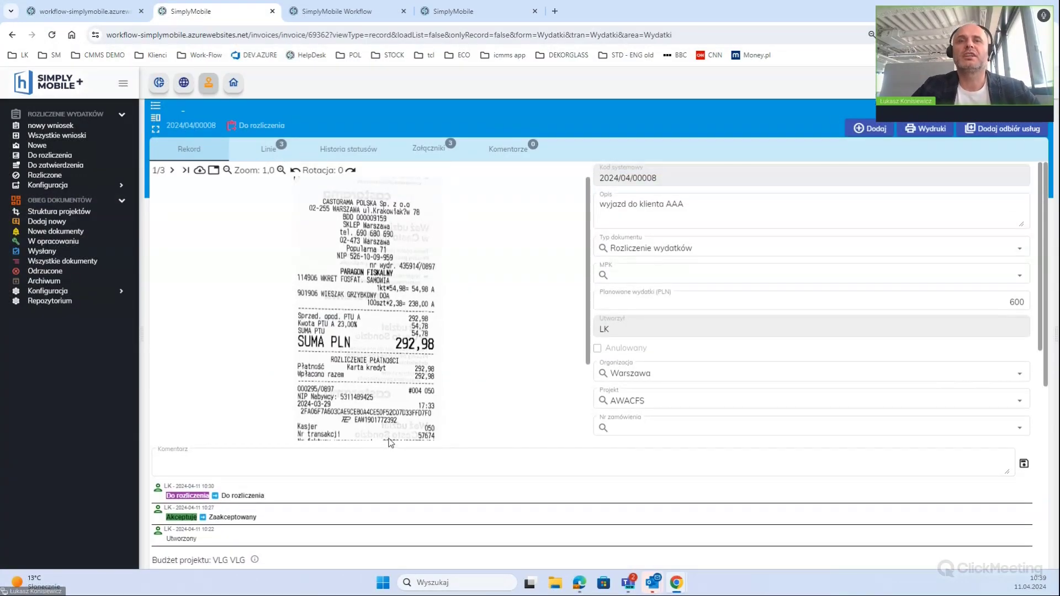
pyautogui.scroll(-2, 530, 407)
pyautogui.scroll(2, 607, 376)
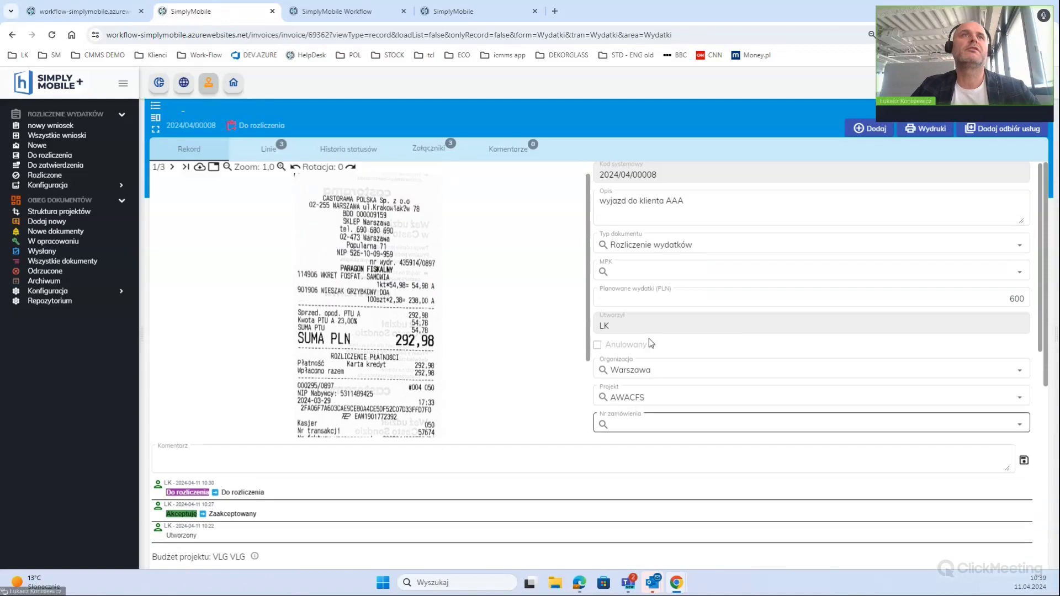
pyautogui.click(266, 147)
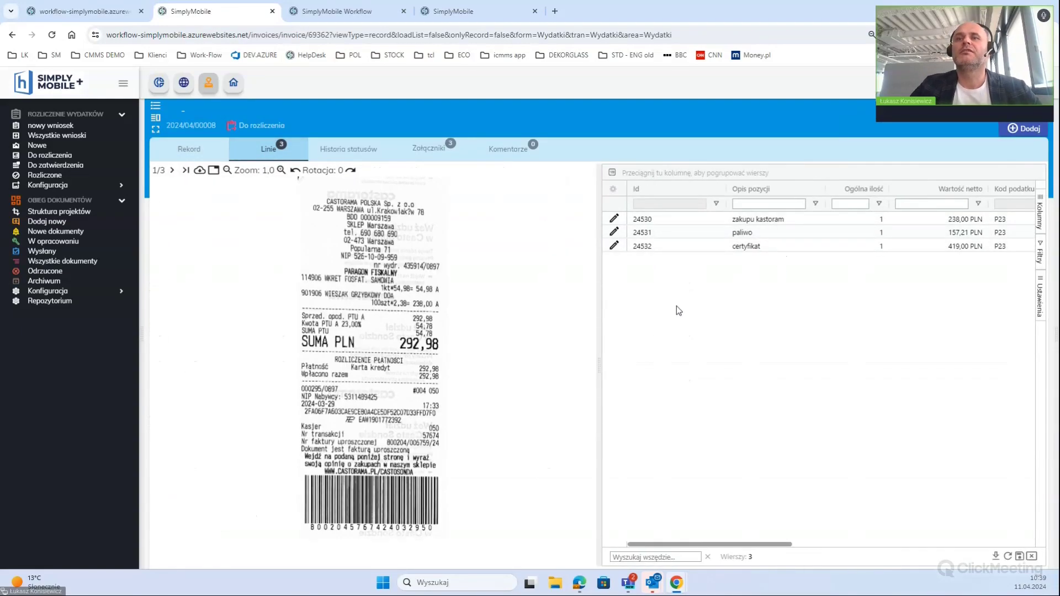
# Check the gross and status columns of the lines, then bring up the Komentarze step
pyautogui.moveTo(725, 544); pyautogui.dragTo(967, 544)
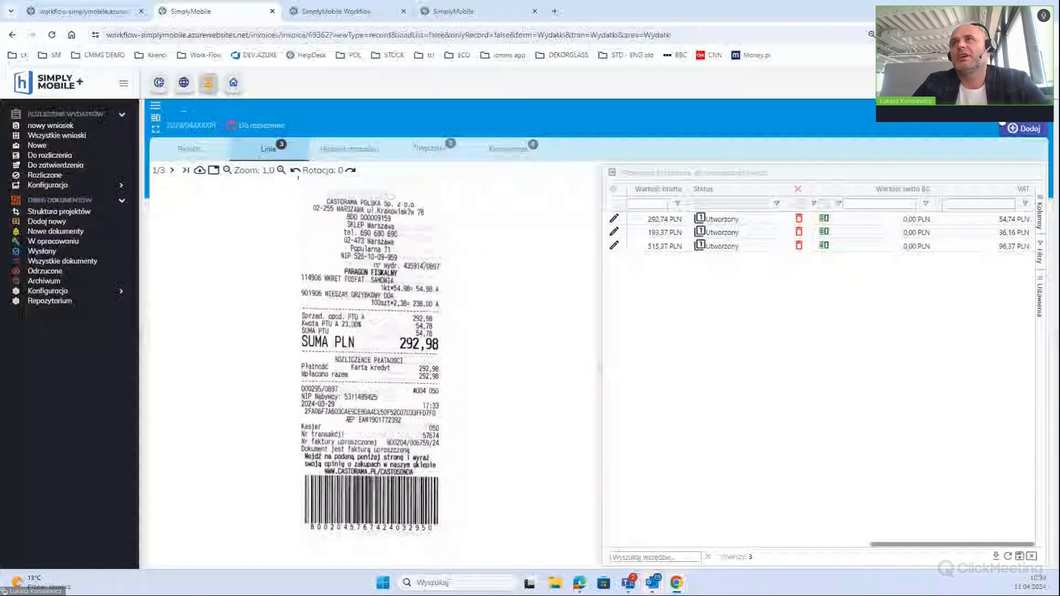
pyautogui.click(1024, 128)
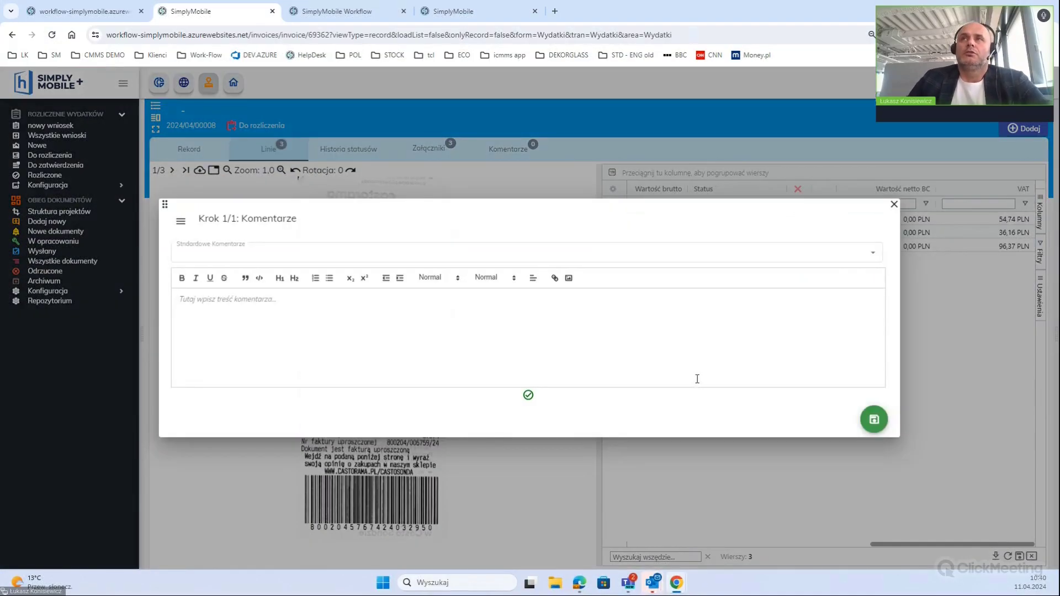
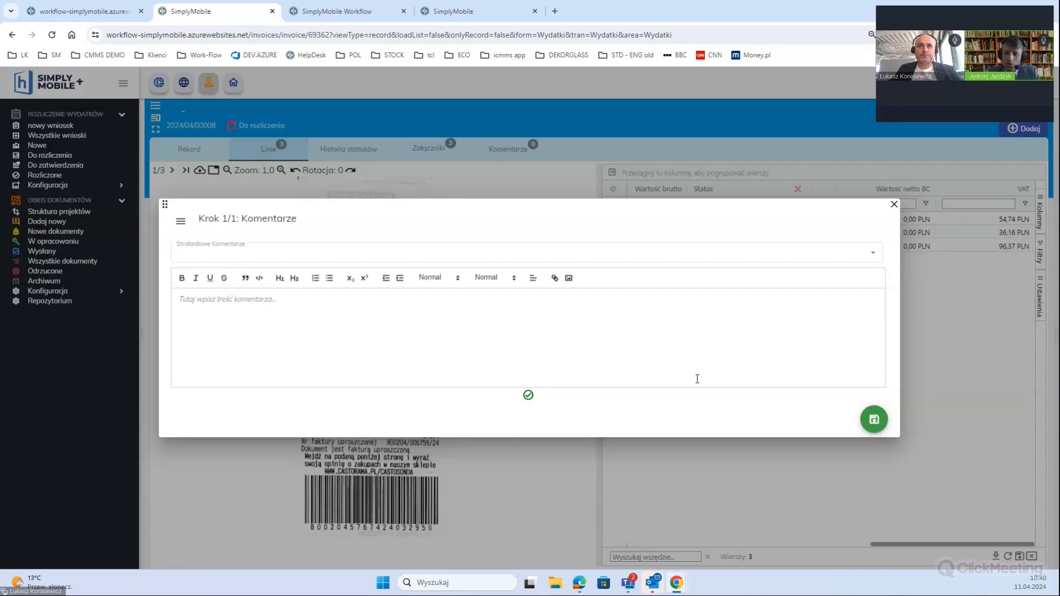
# Enter 'ok' as the settlement comment on expense request 2024/04/00008
pyautogui.click(616, 327)
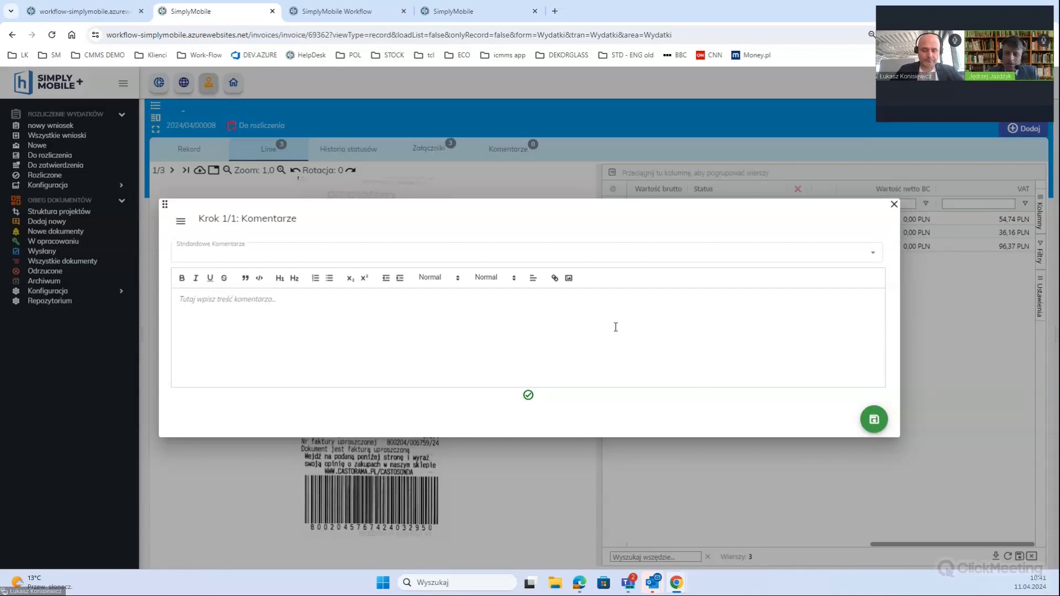
pyautogui.write('ok')
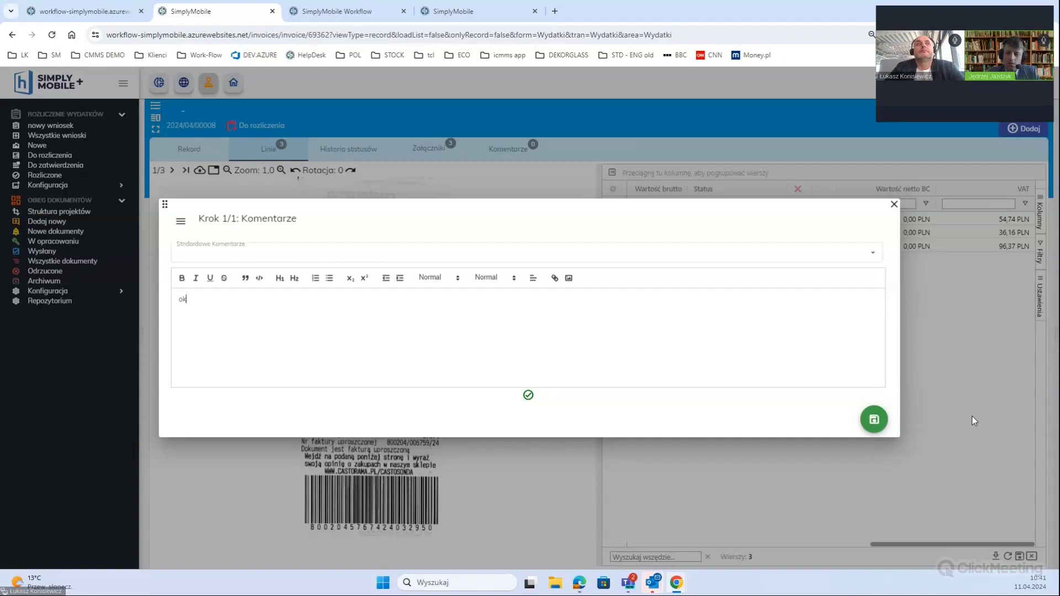
pyautogui.scroll(-3, 828, 383)
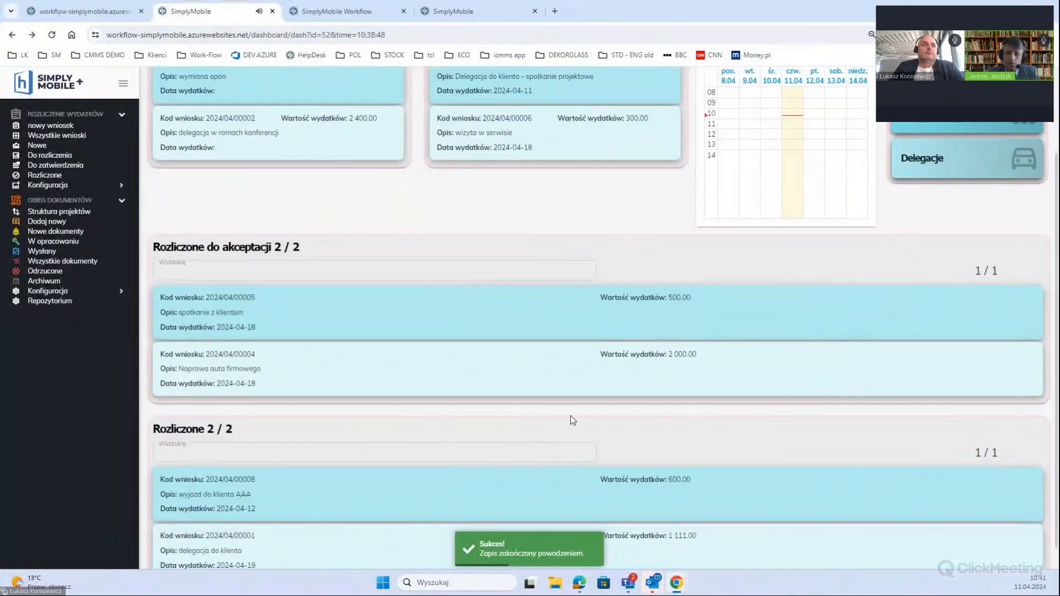
# Open expense request 00008 and look through the emulator, receipt and workflow diagram tabs
pyautogui.click(412, 473)
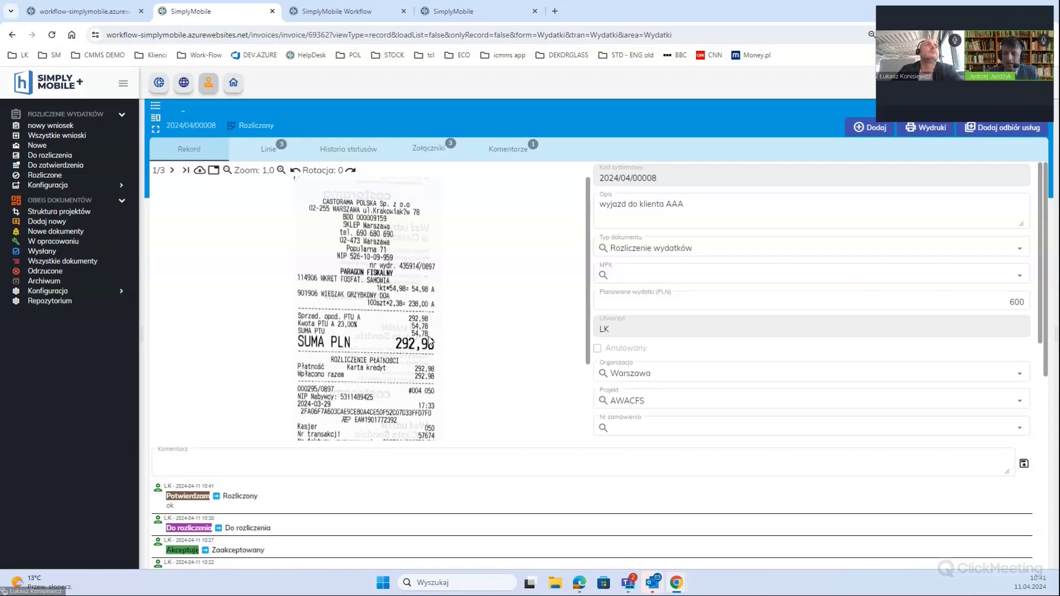
pyautogui.click(83, 11)
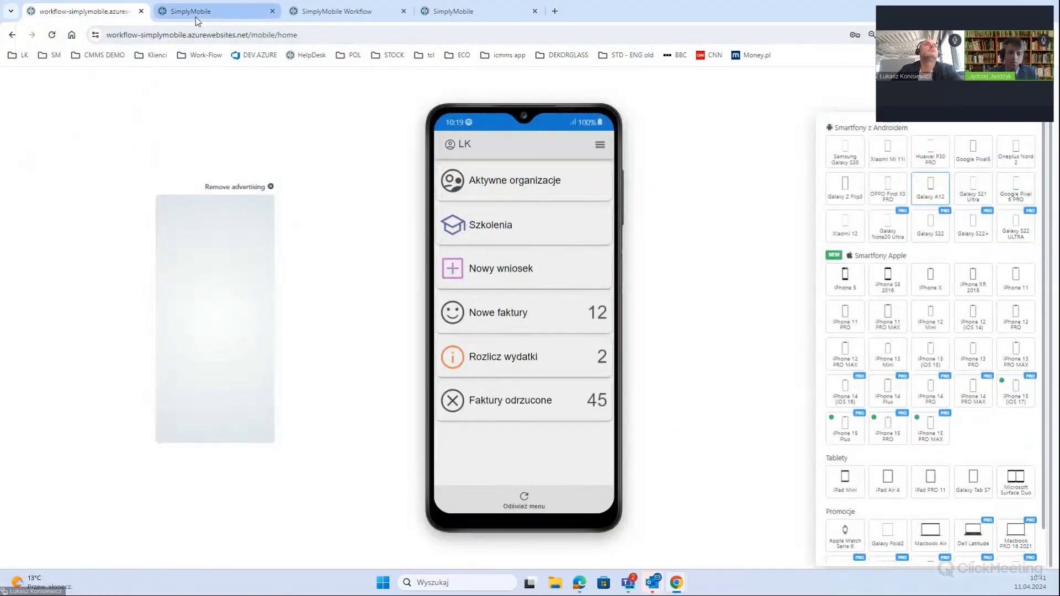
pyautogui.click(196, 17)
pyautogui.click(315, 16)
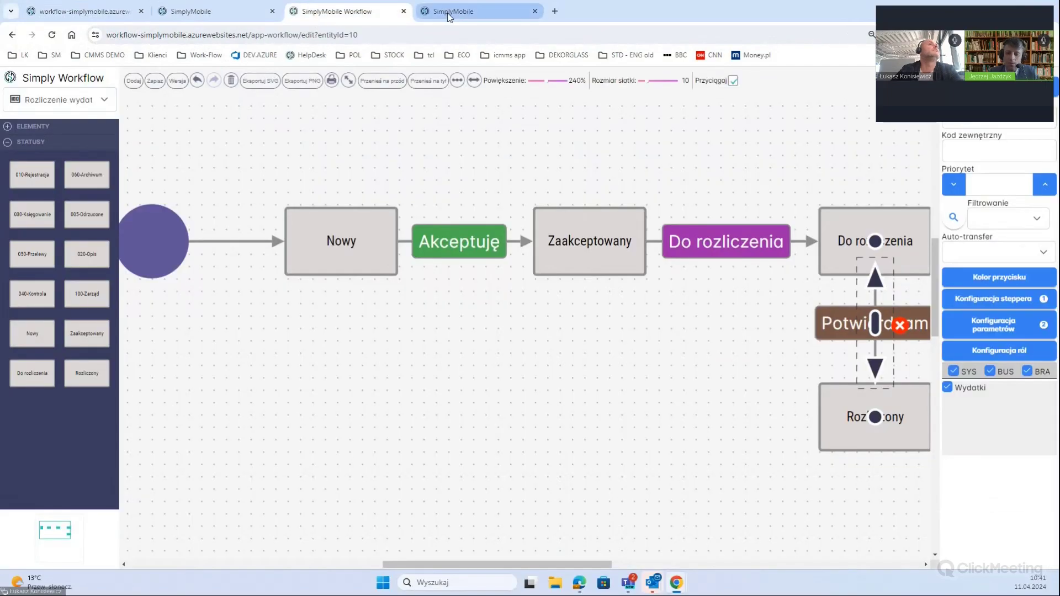
# Back on the expense dashboard, log into the invoice-processing demo from the Work-Flow bookmarks
pyautogui.click(444, 15)
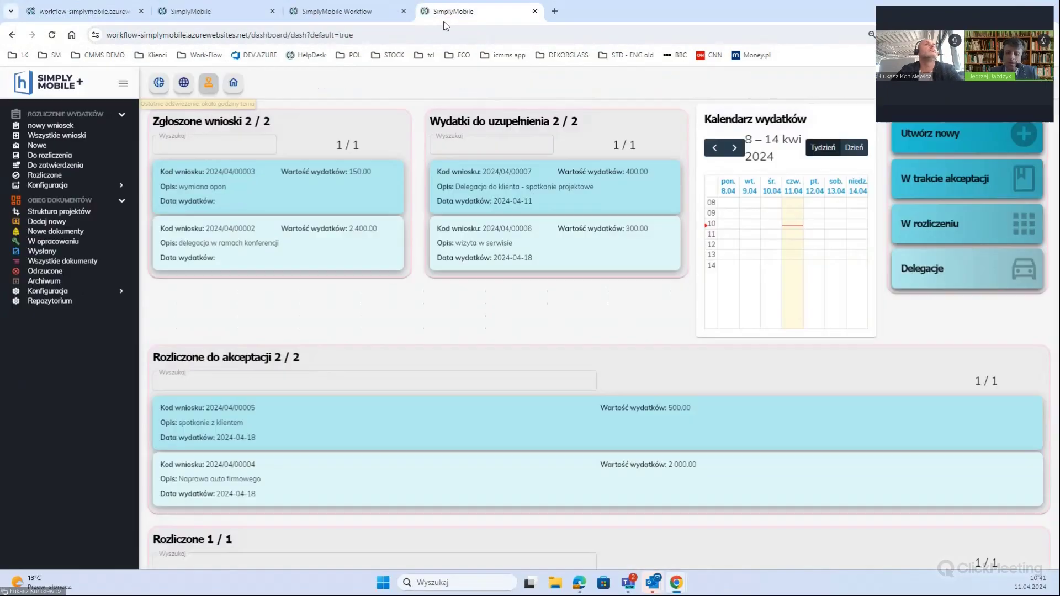
pyautogui.click(200, 56)
pyautogui.click(210, 108)
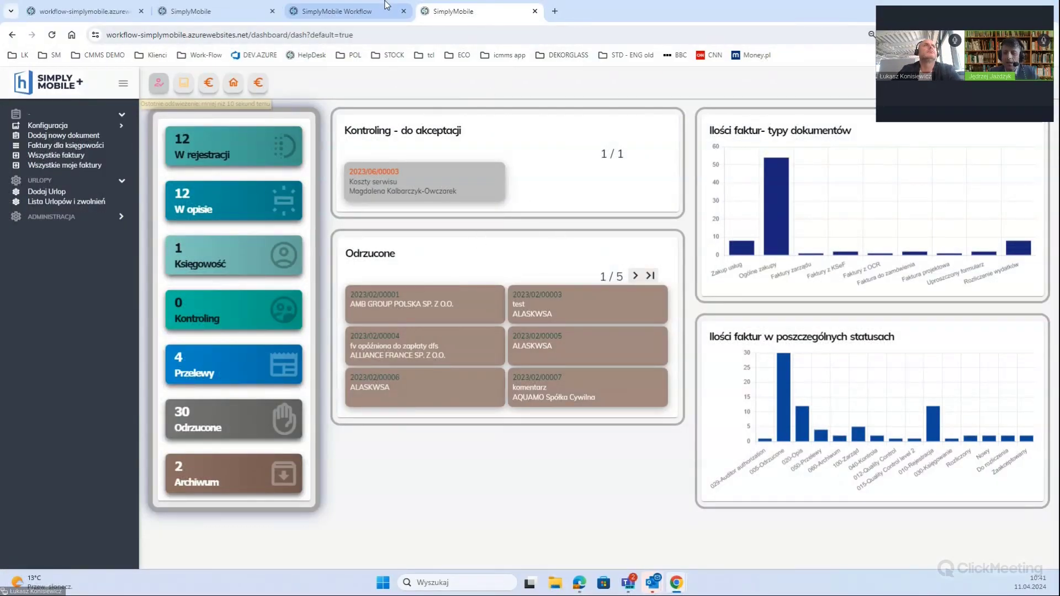
# Browse the invoice-creation, accounting, awaiting-acceptance and date-range dashboards, then return to request 00008
pyautogui.click(257, 86)
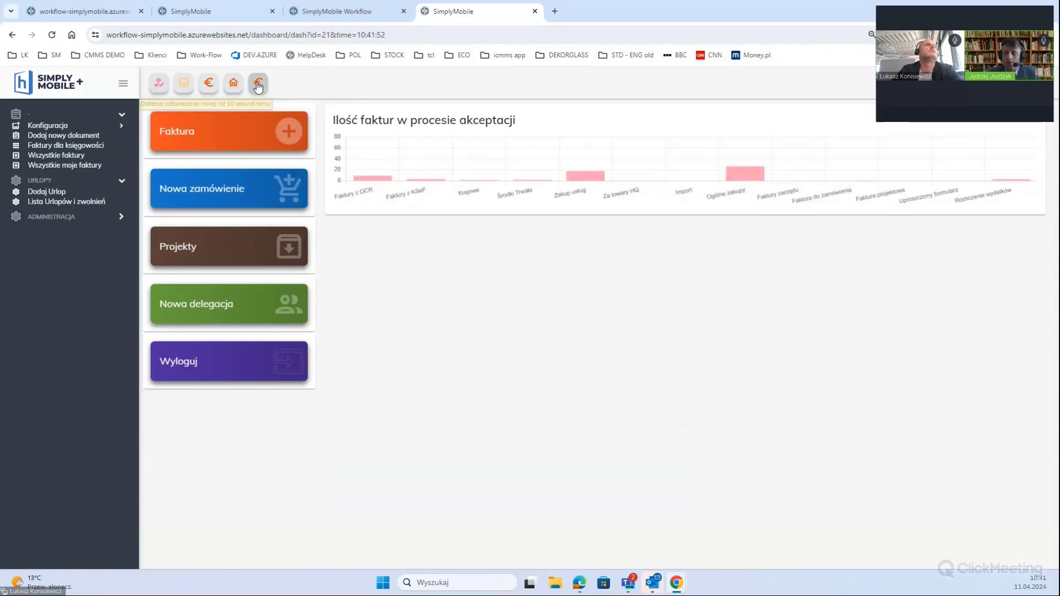
pyautogui.click(156, 88)
pyautogui.click(183, 89)
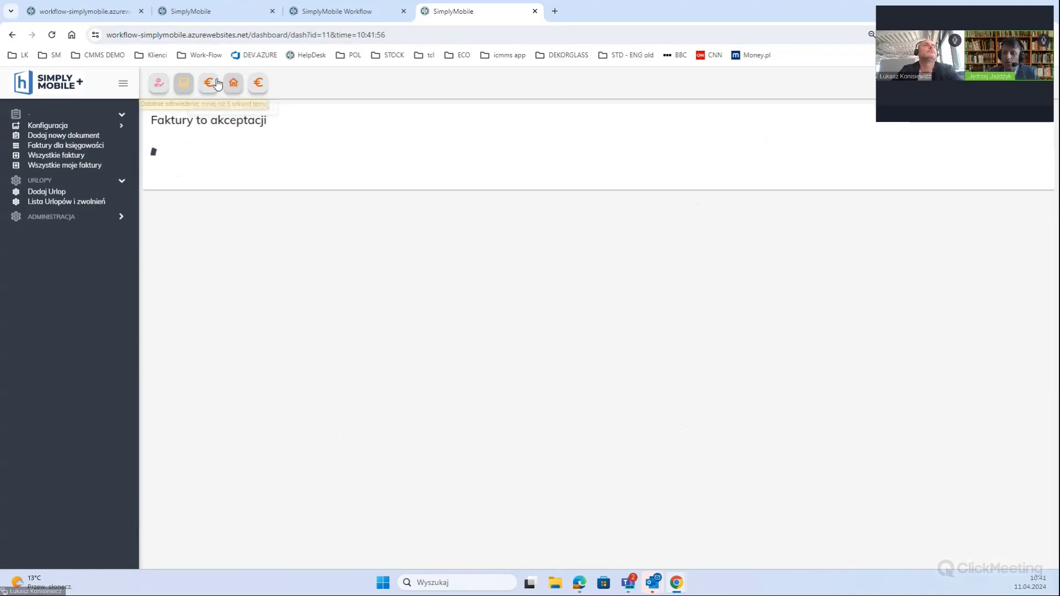
pyautogui.click(209, 84)
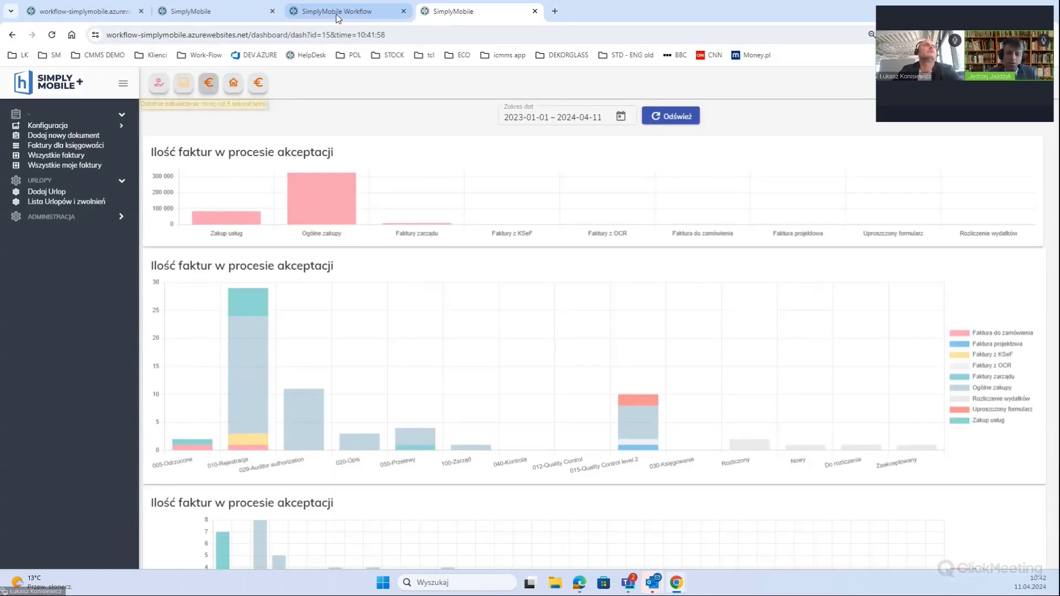
pyautogui.click(203, 15)
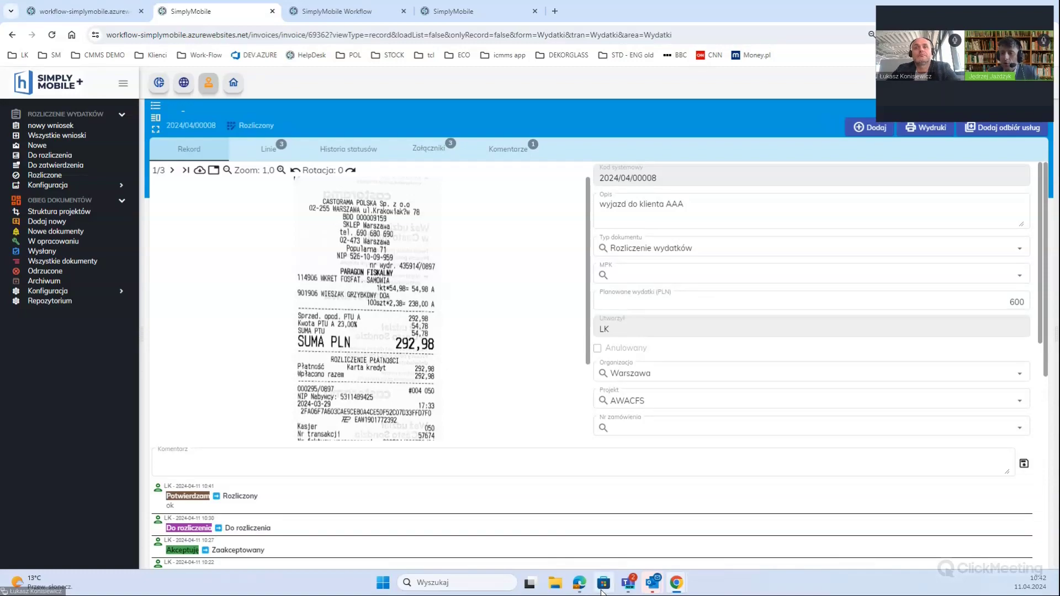
# Place the caret in the Komentarz field, then bring up the phone emulator's home menu
pyautogui.click(711, 460)
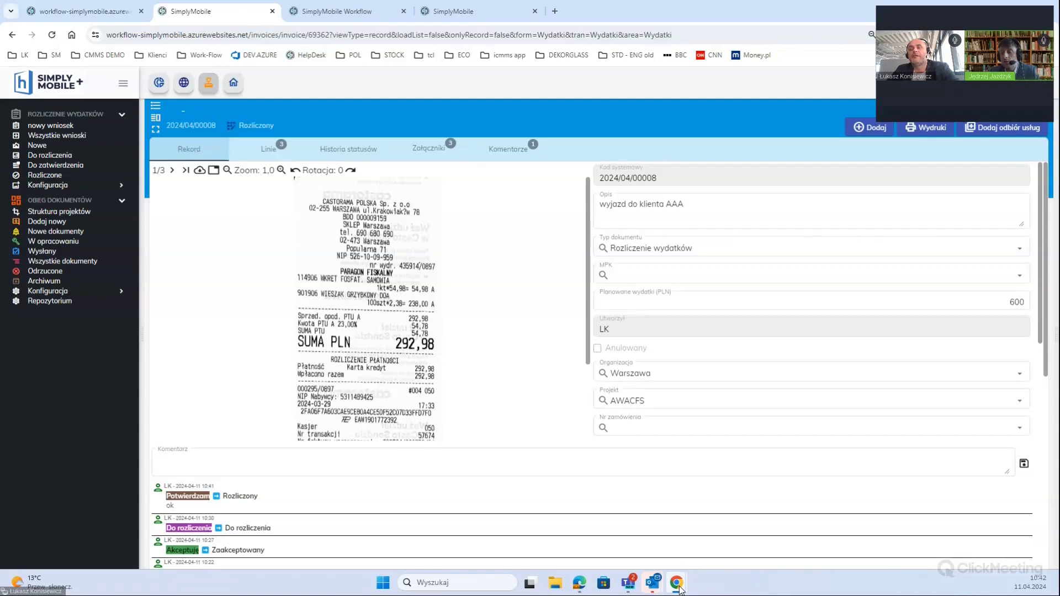
pyautogui.click(679, 587)
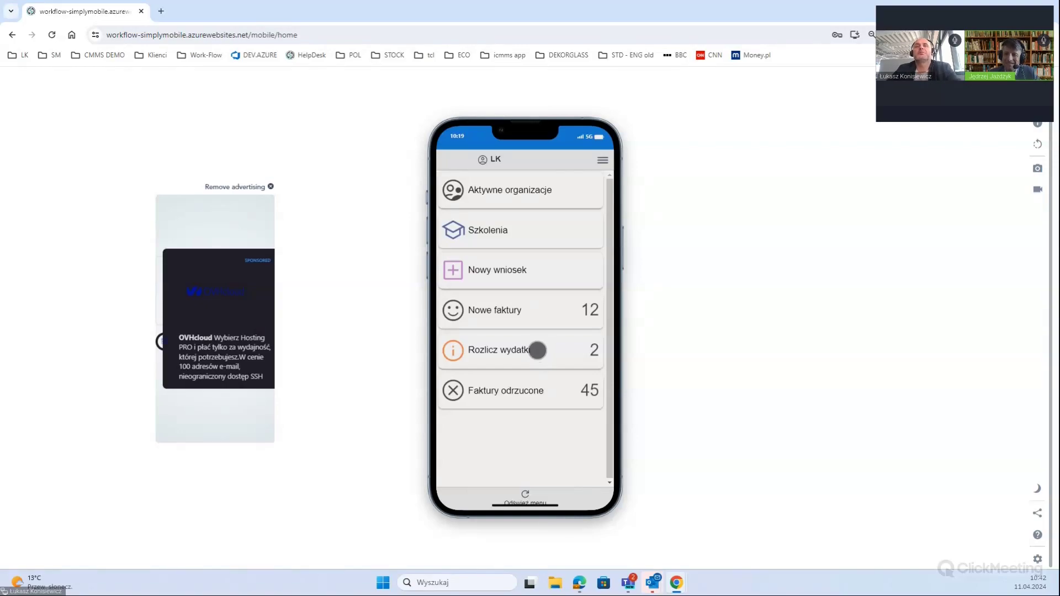
# On the phone, send accepted request 2024/04/00007 to Do rozliczenia, then Alt+Tab back to the desktop
pyautogui.click(505, 348)
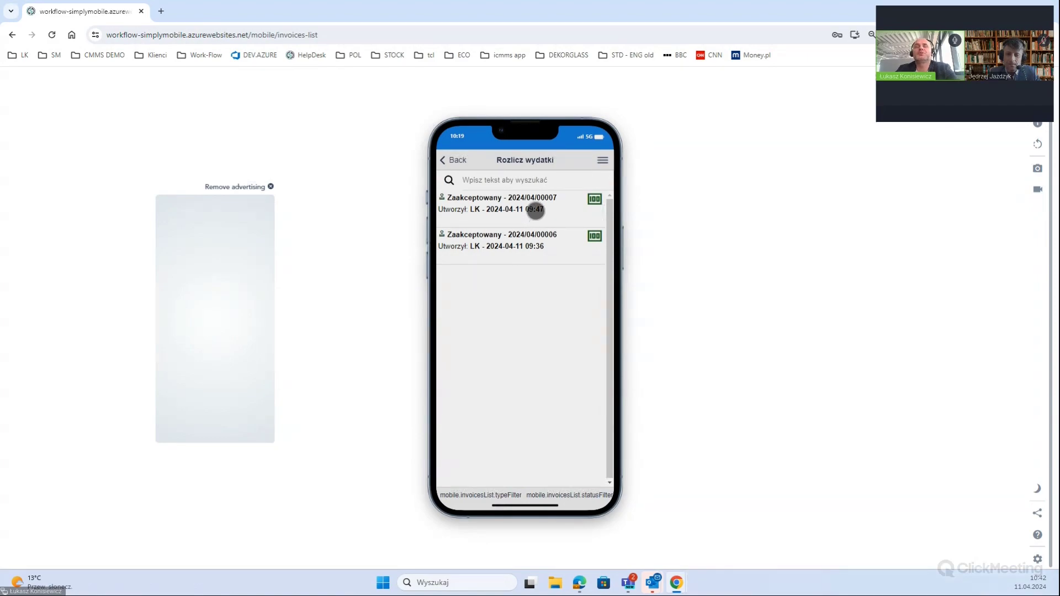
pyautogui.click(537, 212)
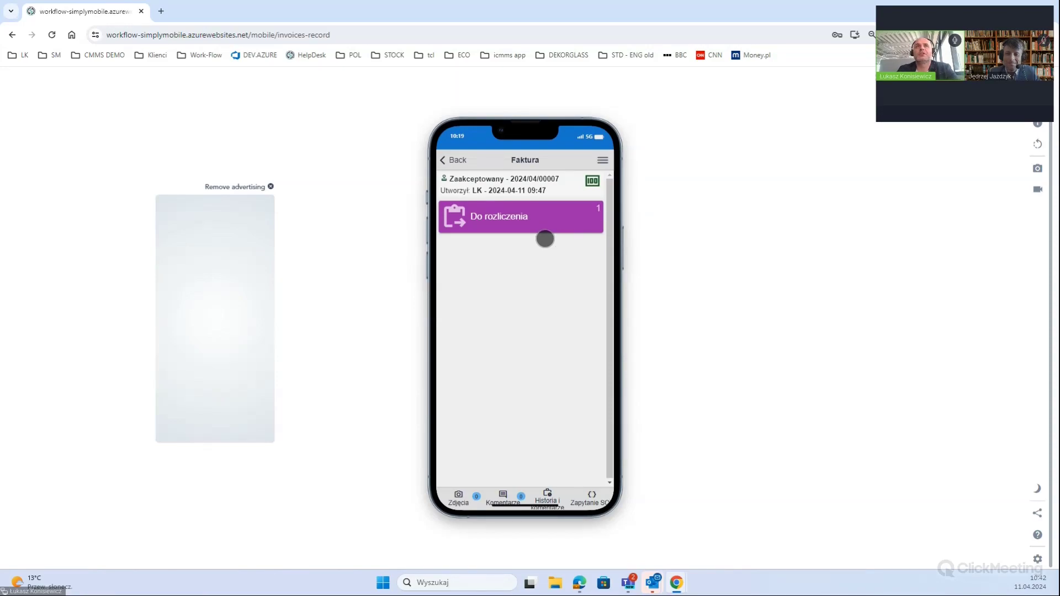
pyautogui.click(545, 235)
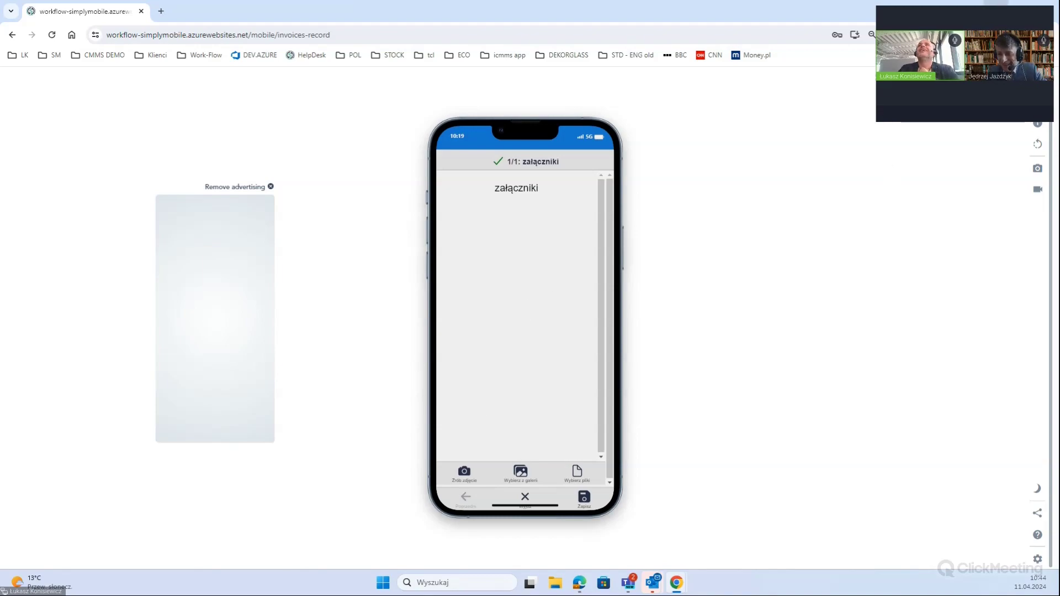
pyautogui.hotkey('alt', 'Tab')
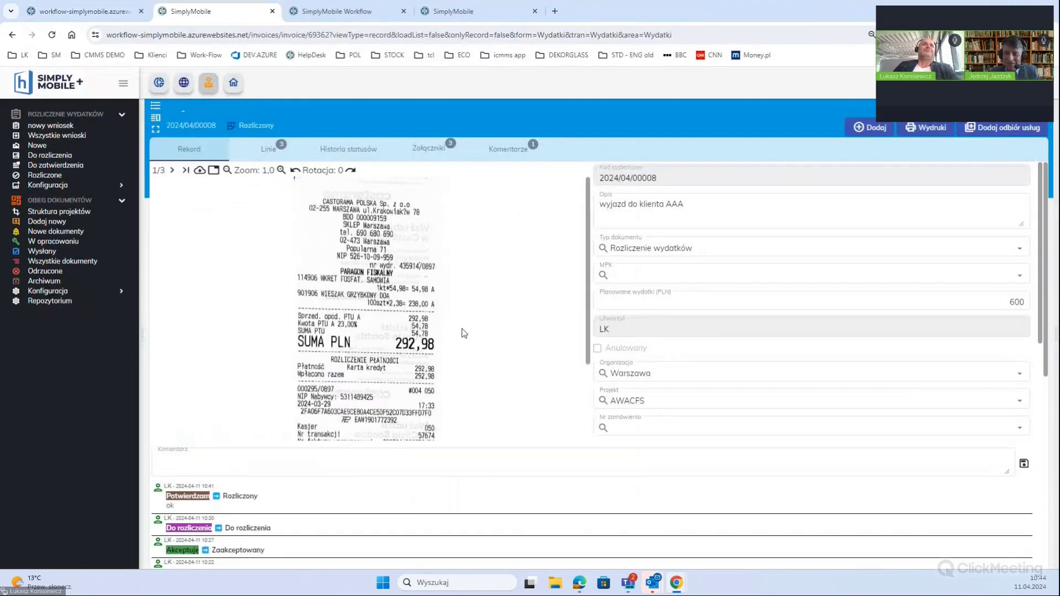
pyautogui.click(253, 124)
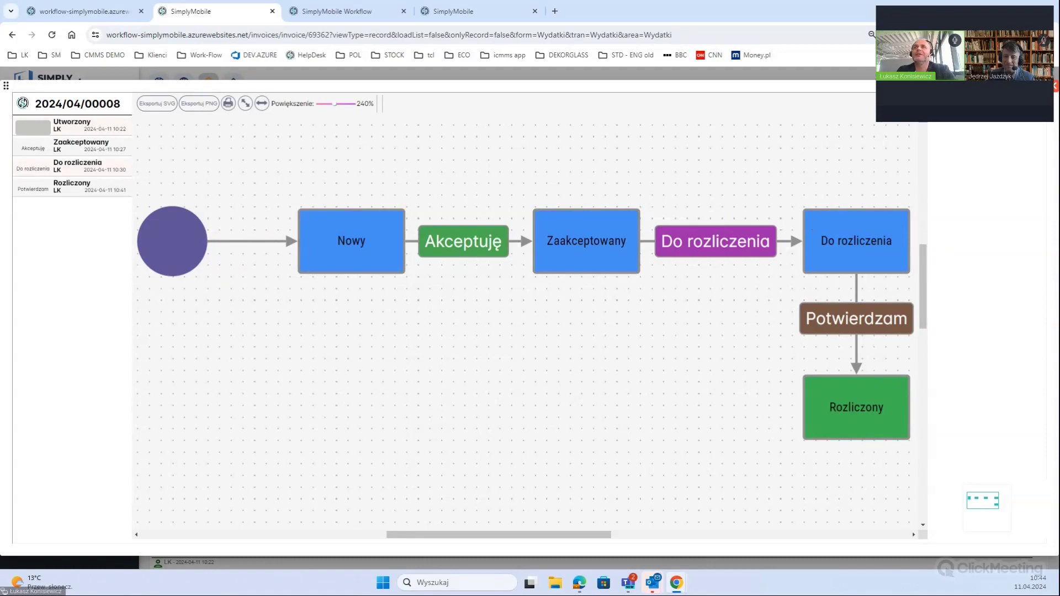
pyautogui.click(939, 165)
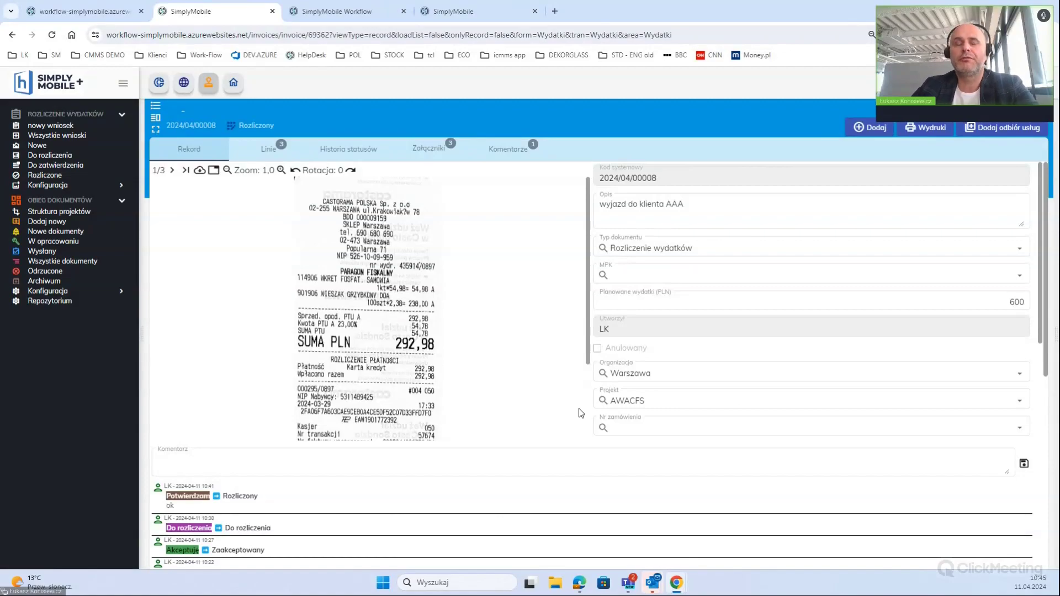
# Scroll through request 2024/04/00008 to review its receipt, details and approval history
pyautogui.scroll(-5, 549, 419)
pyautogui.scroll(-4, 488, 449)
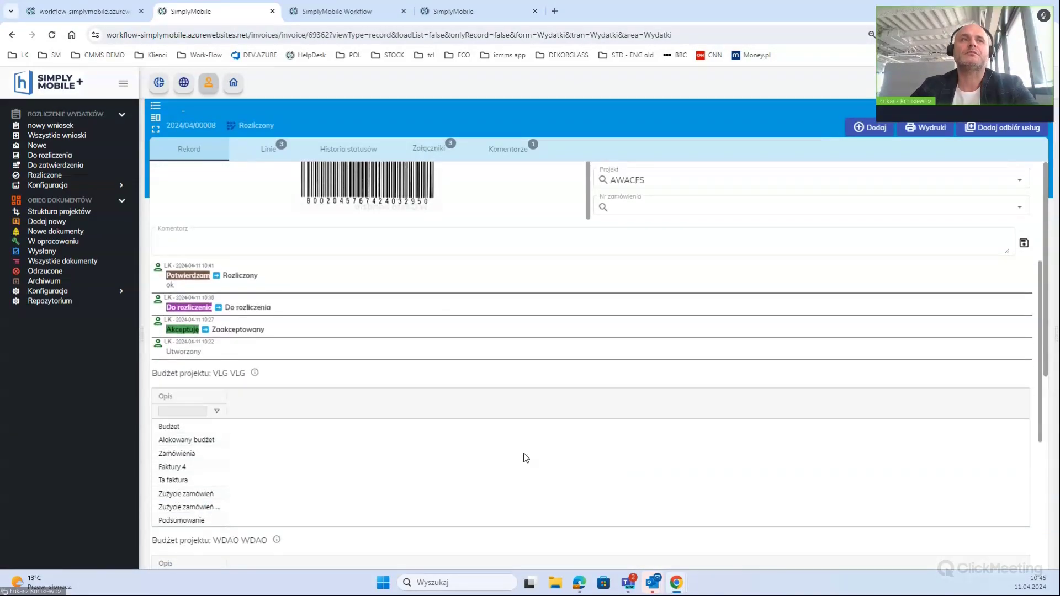
pyautogui.scroll(1, 524, 454)
pyautogui.scroll(3, 519, 448)
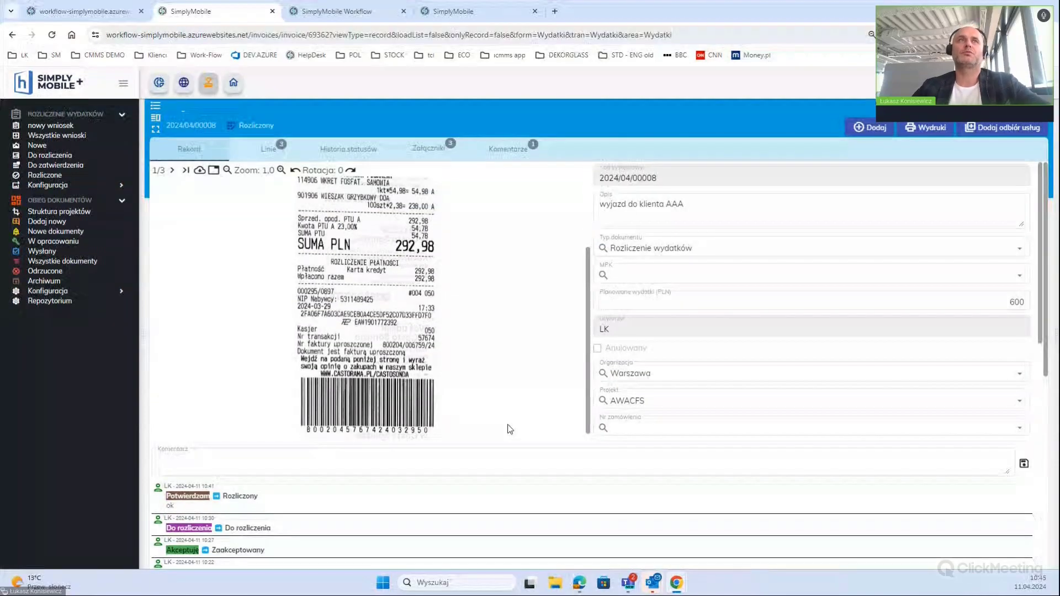
pyautogui.scroll(2, 509, 429)
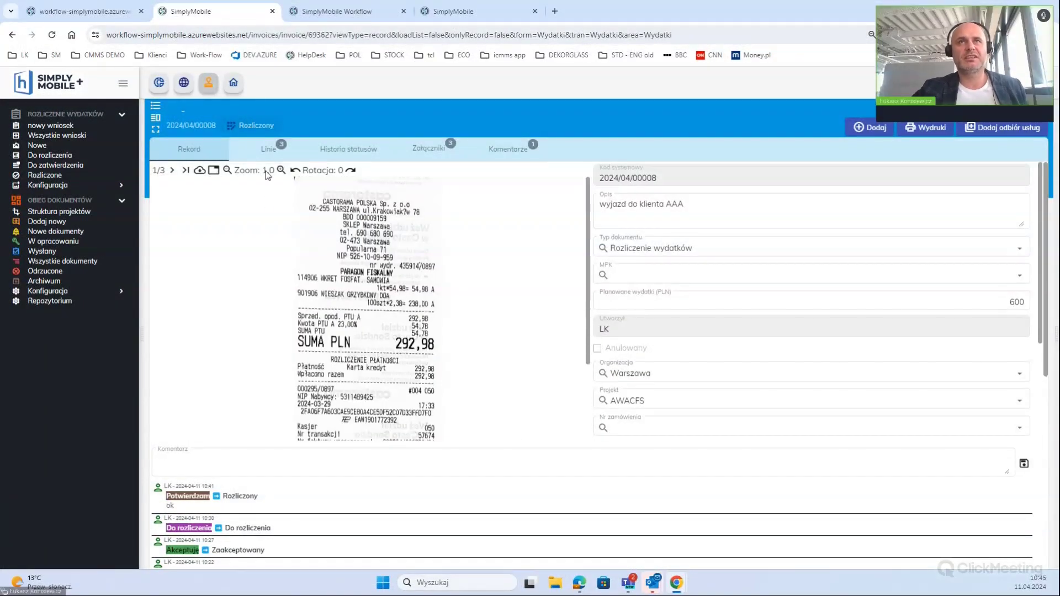
pyautogui.scroll(-2, 462, 287)
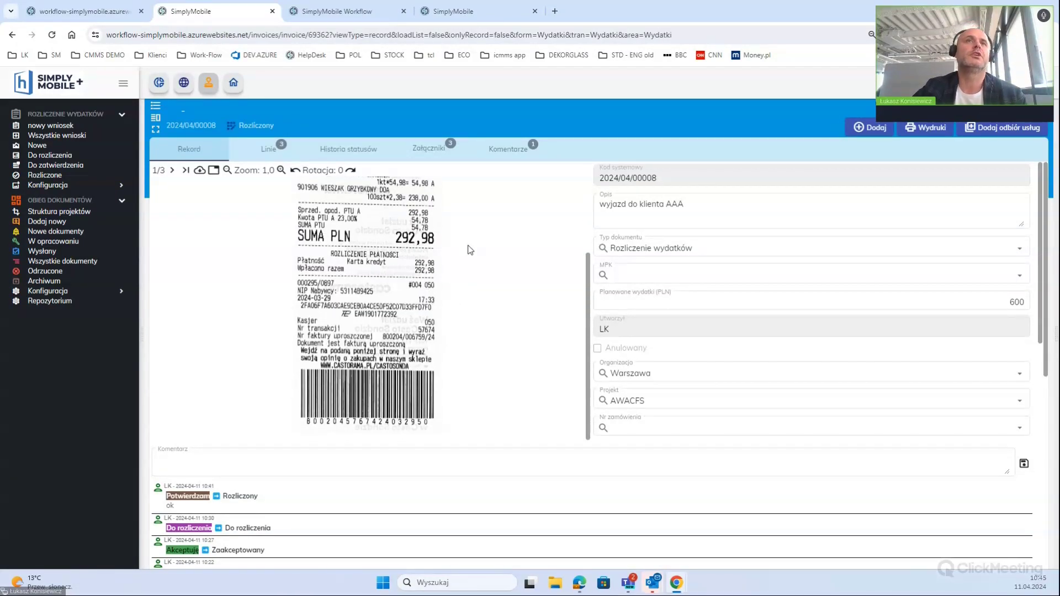
pyautogui.scroll(2, 436, 238)
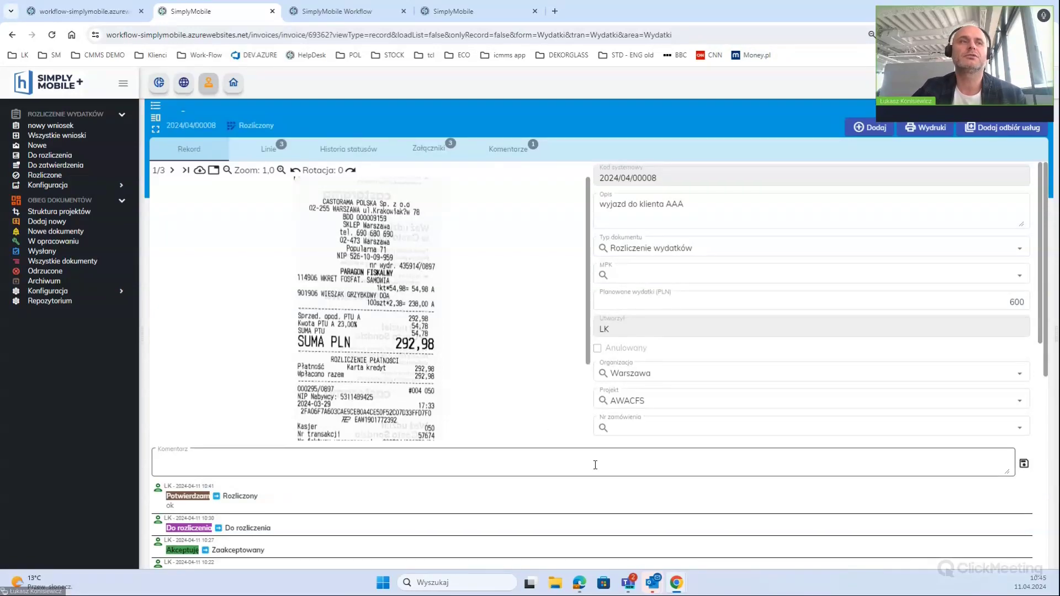
pyautogui.scroll(-2, 597, 465)
pyautogui.scroll(2, 547, 440)
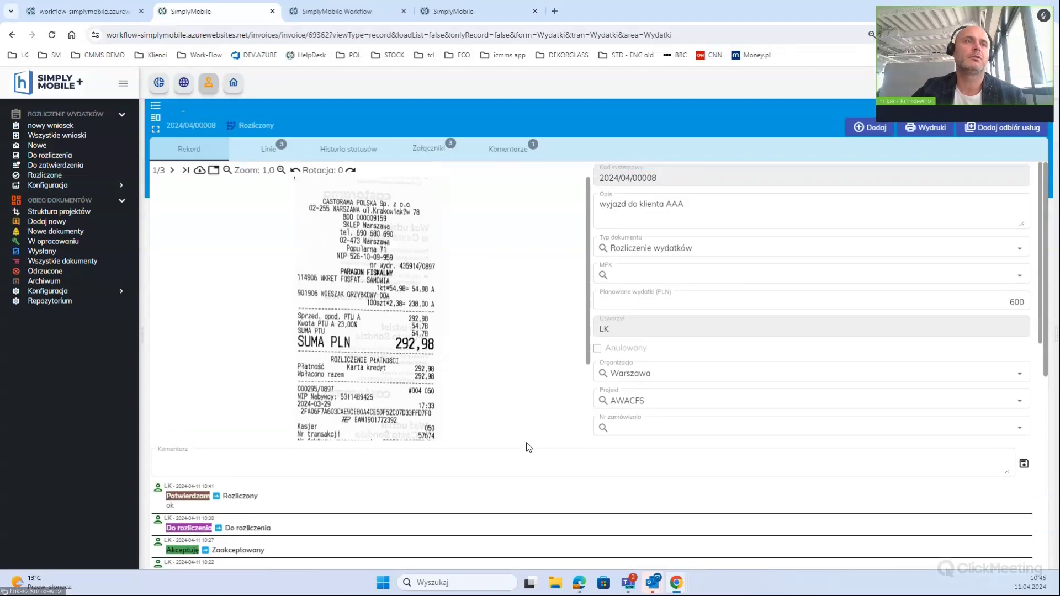
pyautogui.scroll(-3, 525, 445)
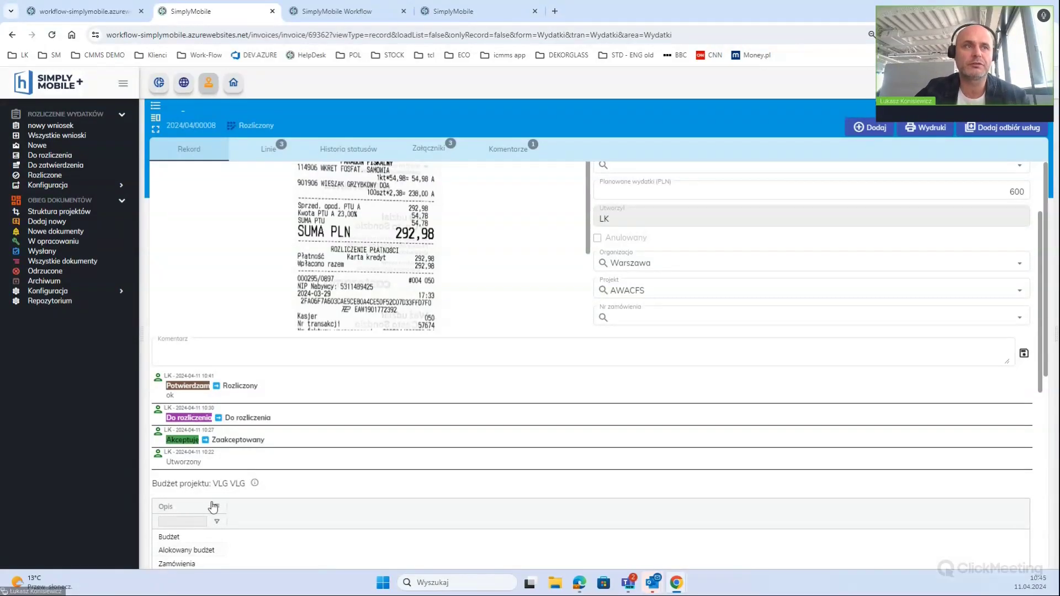
pyautogui.scroll(-2, 211, 504)
pyautogui.scroll(3, 209, 497)
pyautogui.scroll(1, 204, 458)
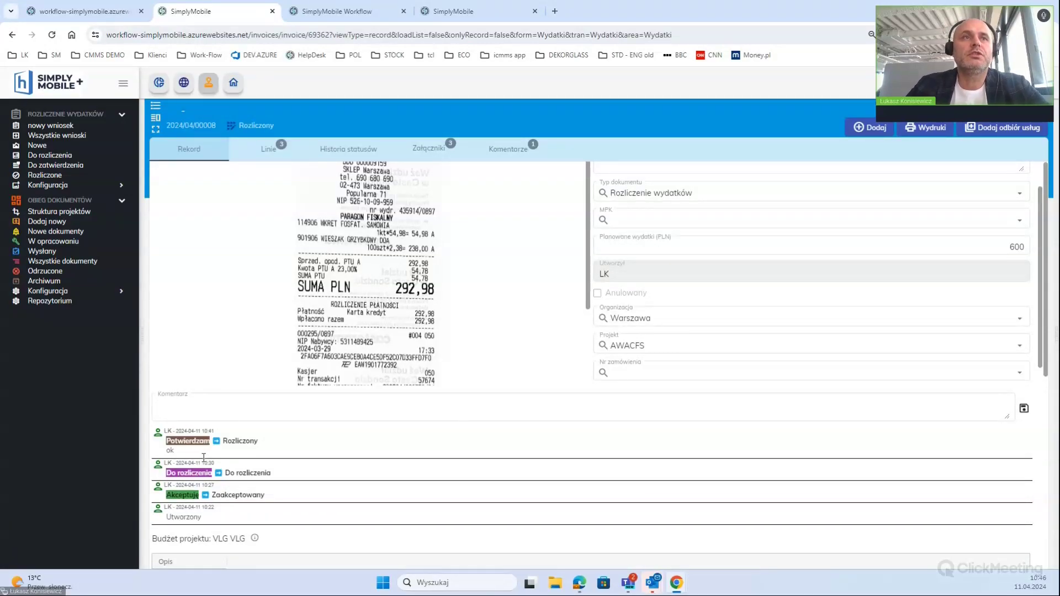
# Write and save the comment 'test' on the request
pyautogui.click(333, 406)
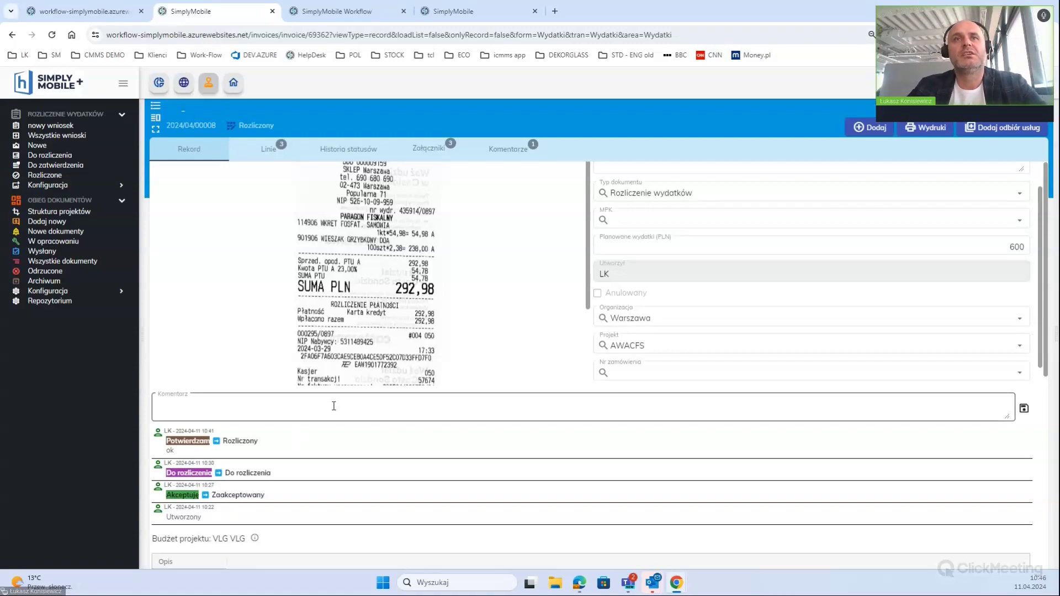
pyautogui.click(337, 406)
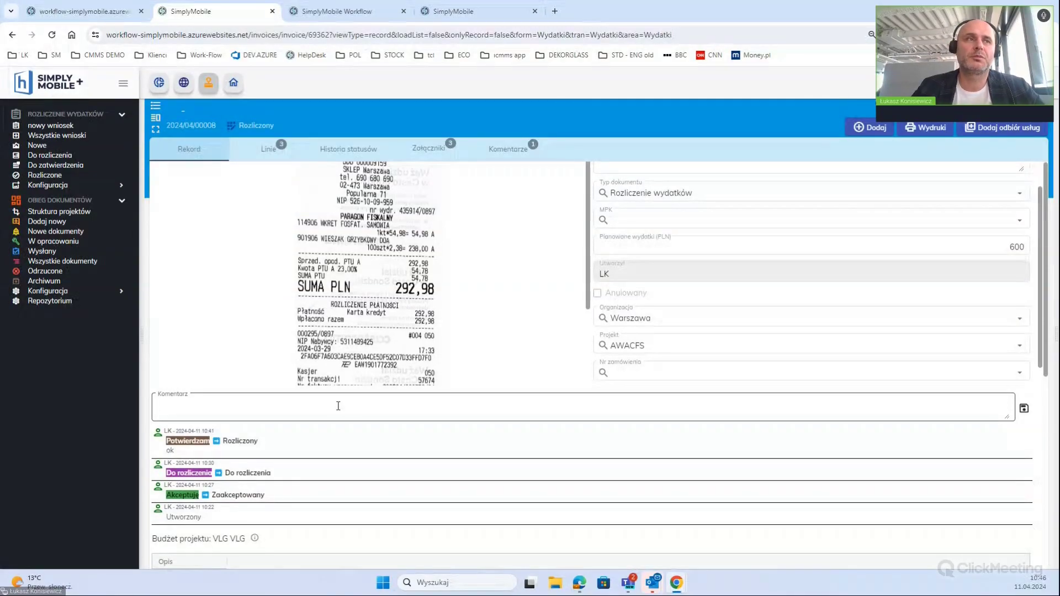
pyautogui.write('test')
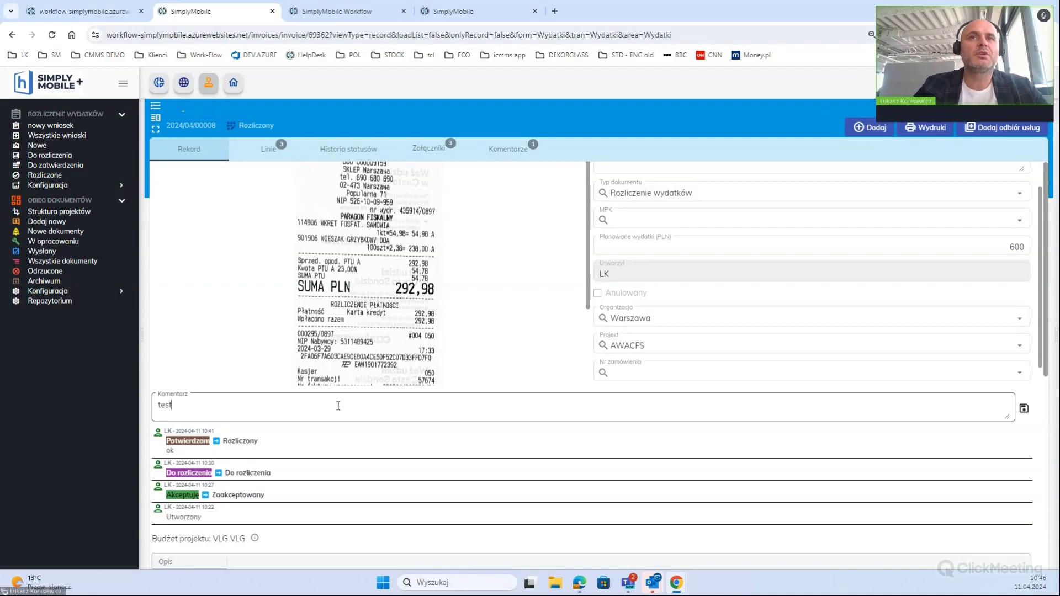
pyautogui.click(1024, 409)
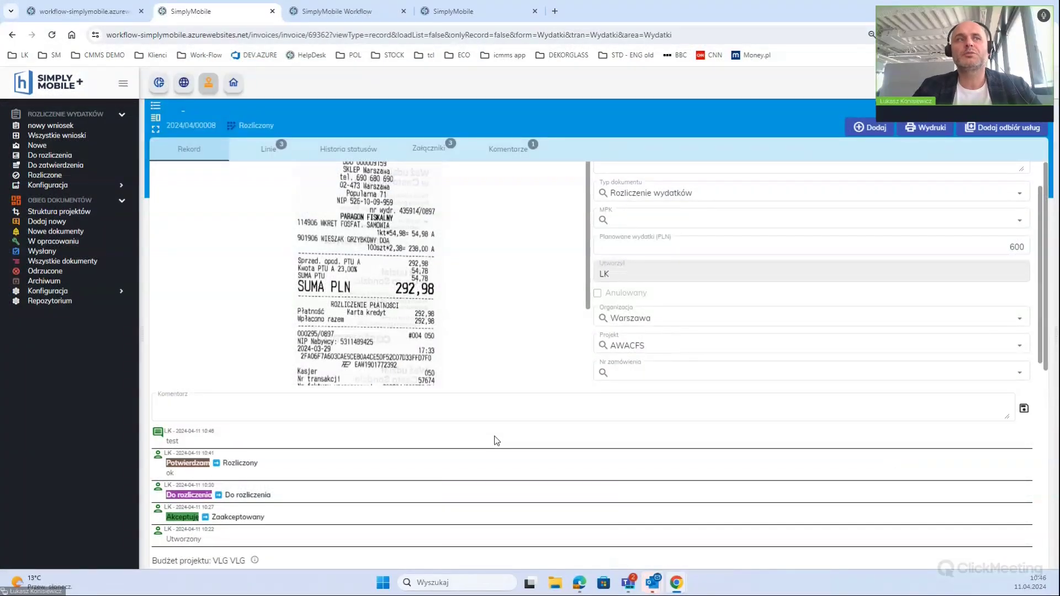
pyautogui.scroll(-2, 433, 472)
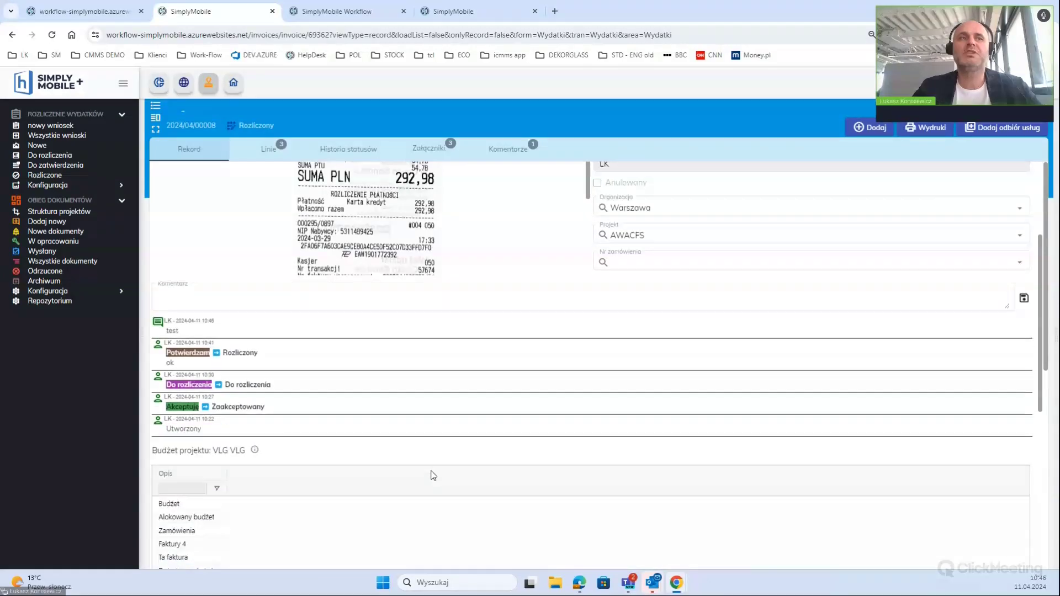
pyautogui.scroll(1, 431, 464)
pyautogui.scroll(2, 436, 461)
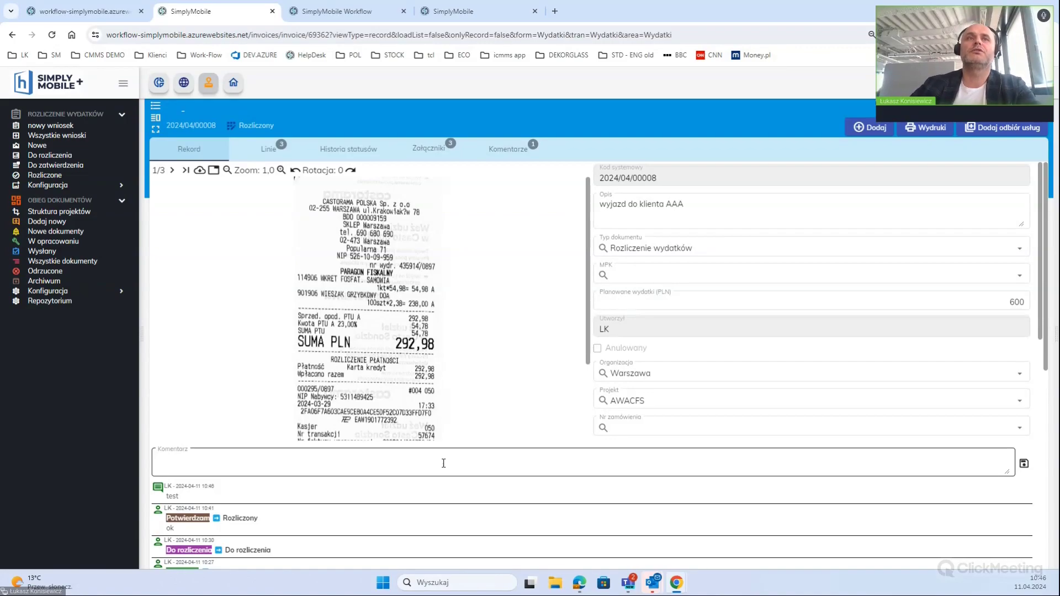
# Enter 'nowe informacje do wniosku' in the Komentarz field and save it as a second comment
pyautogui.click(386, 464)
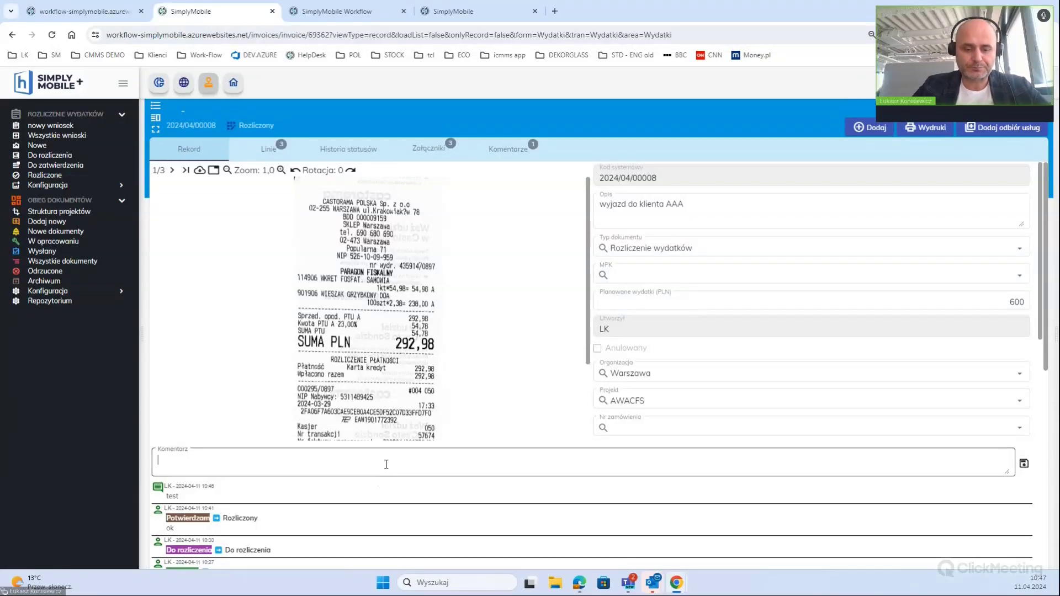
pyautogui.write('n')
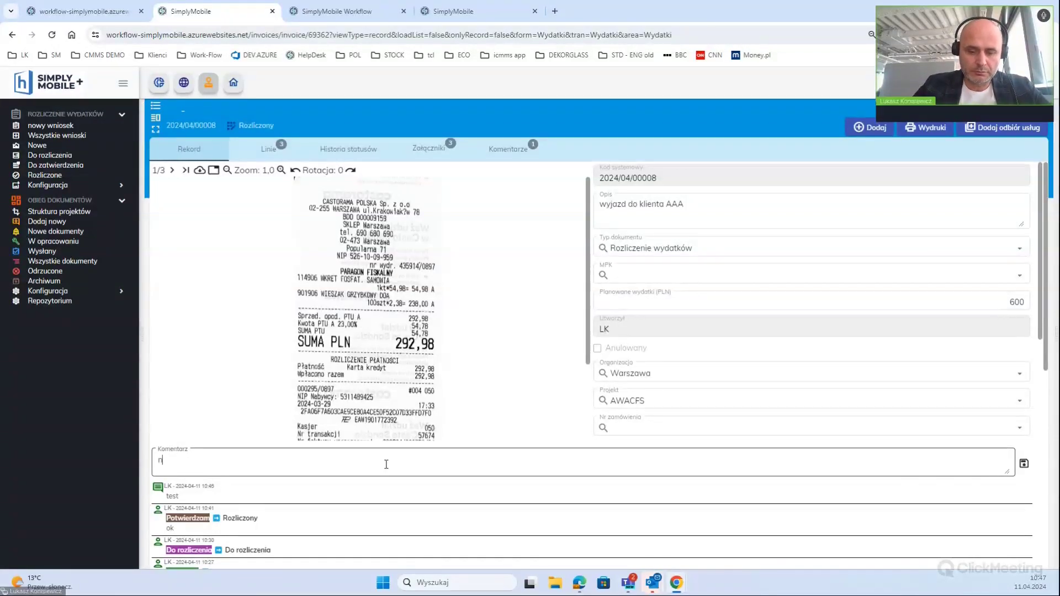
pyautogui.write('owe inf')
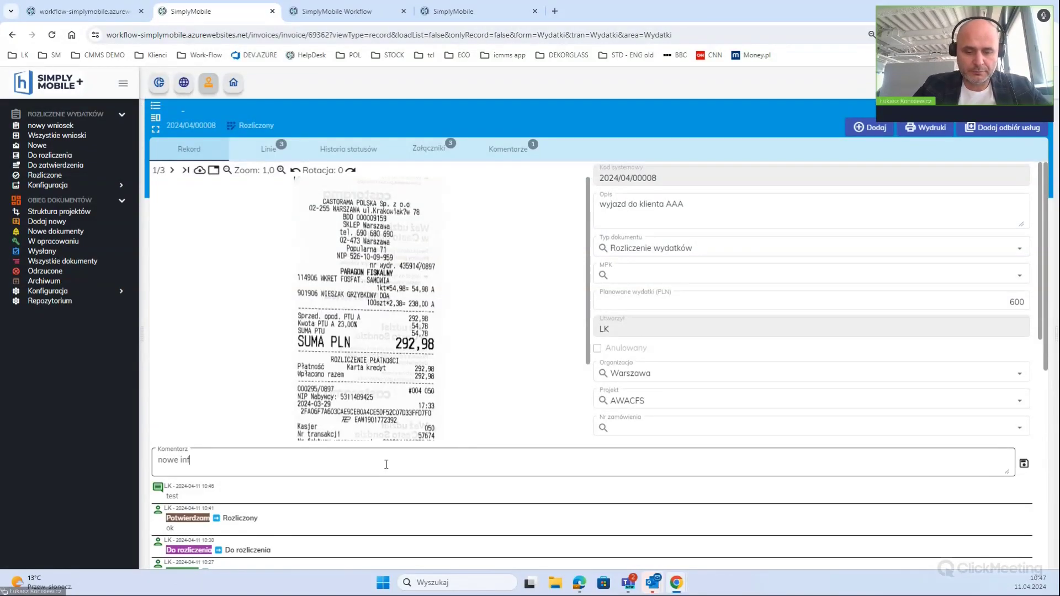
pyautogui.write('ormacje')
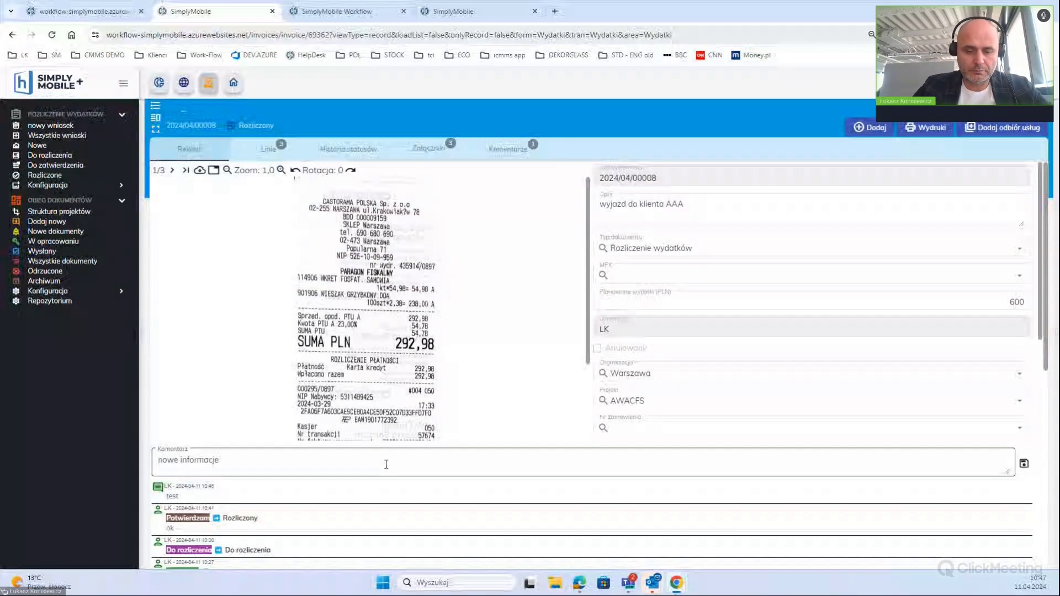
pyautogui.write(' do wniosku')
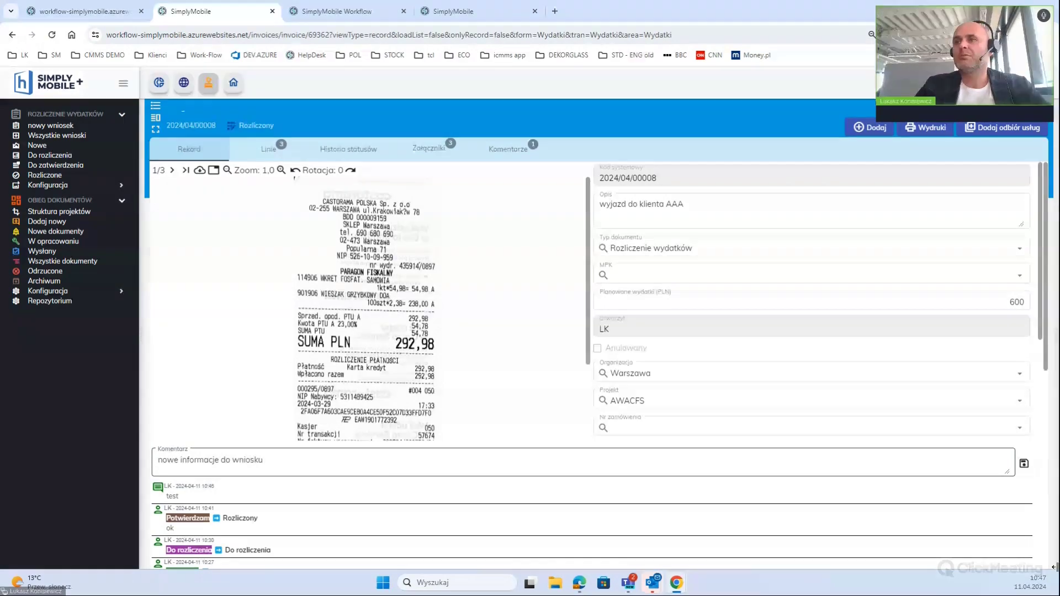
pyautogui.click(1024, 464)
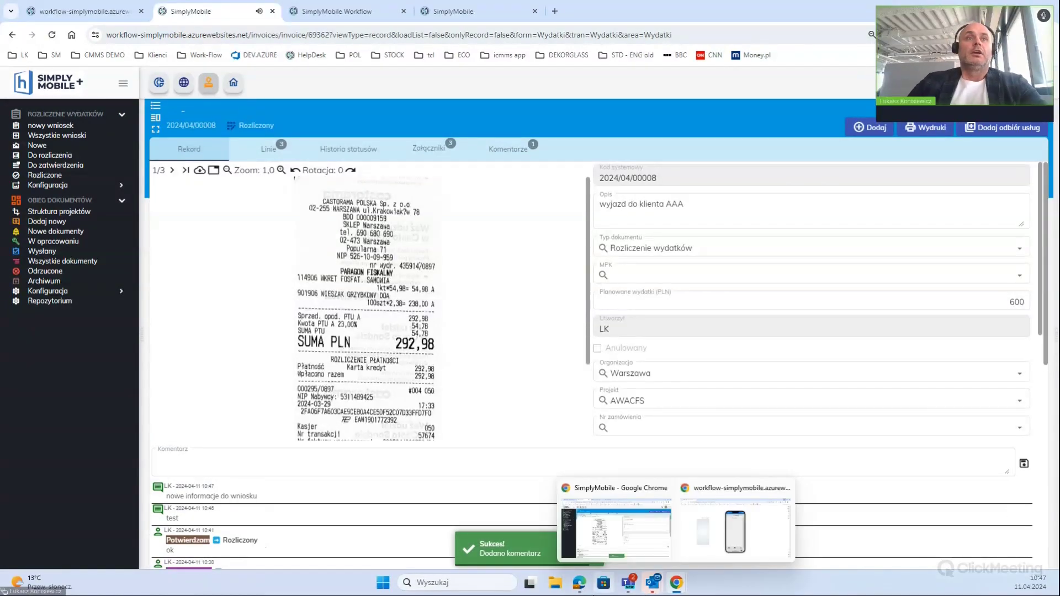
pyautogui.moveTo(579, 582)
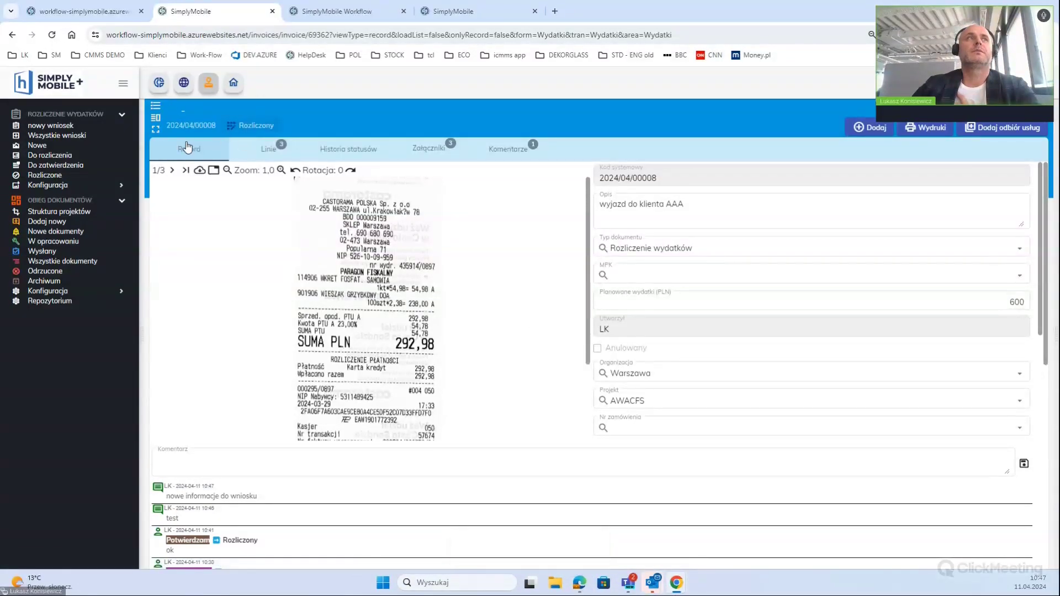
# In the Rozliczone list, view the first request's comments and three attachments, then list all requests
pyautogui.click(44, 175)
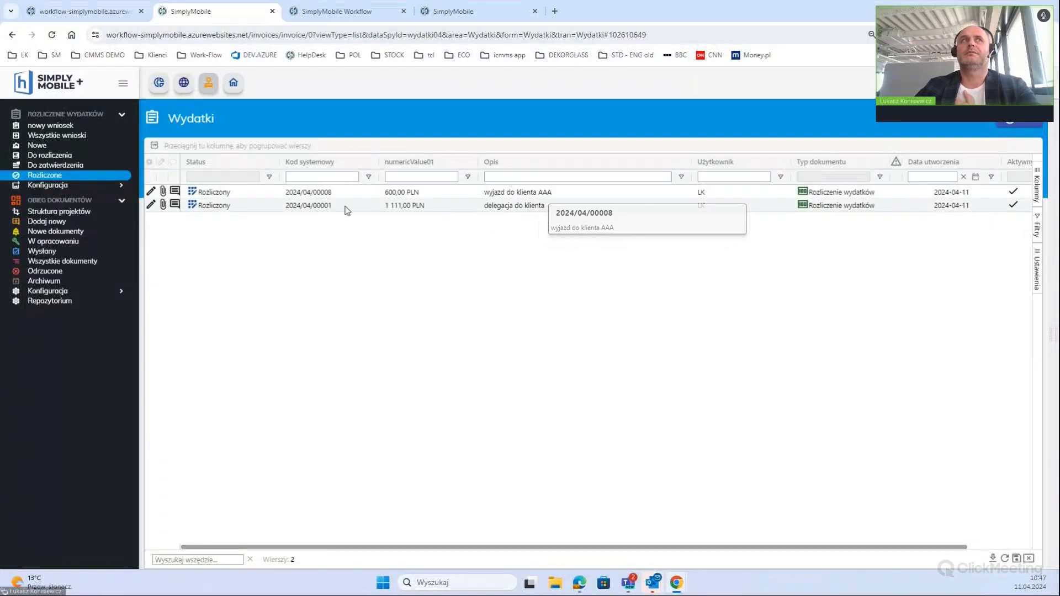
pyautogui.click(175, 191)
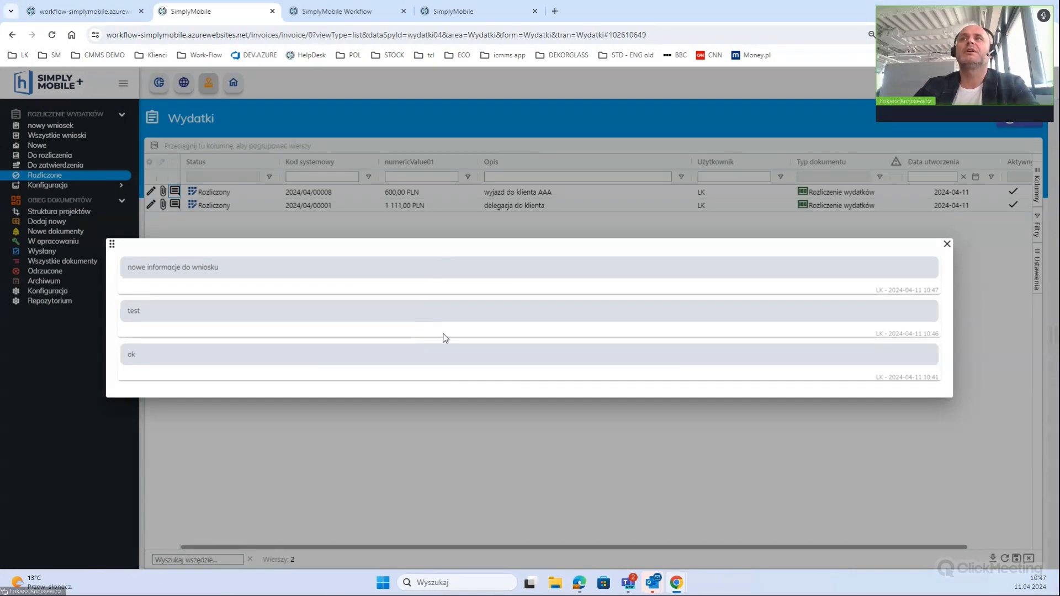
pyautogui.click(947, 243)
pyautogui.click(163, 191)
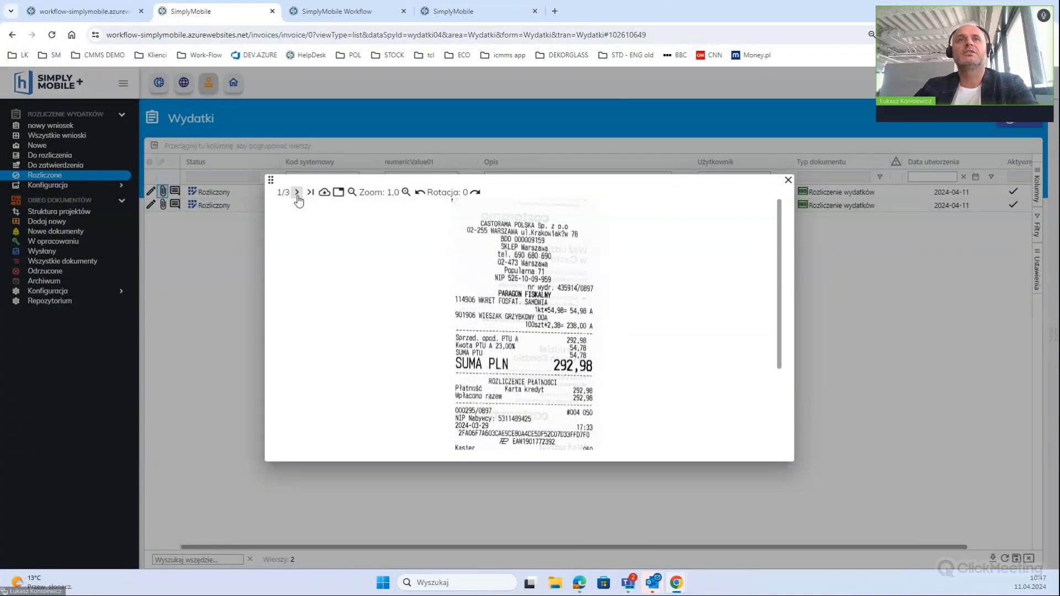
pyautogui.click(298, 194)
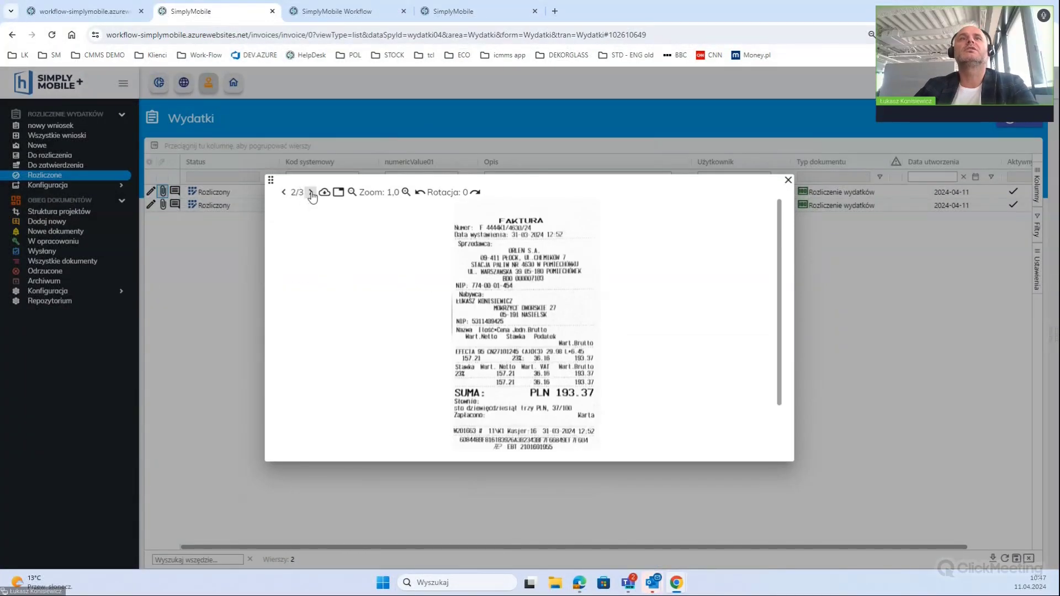
pyautogui.click(310, 192)
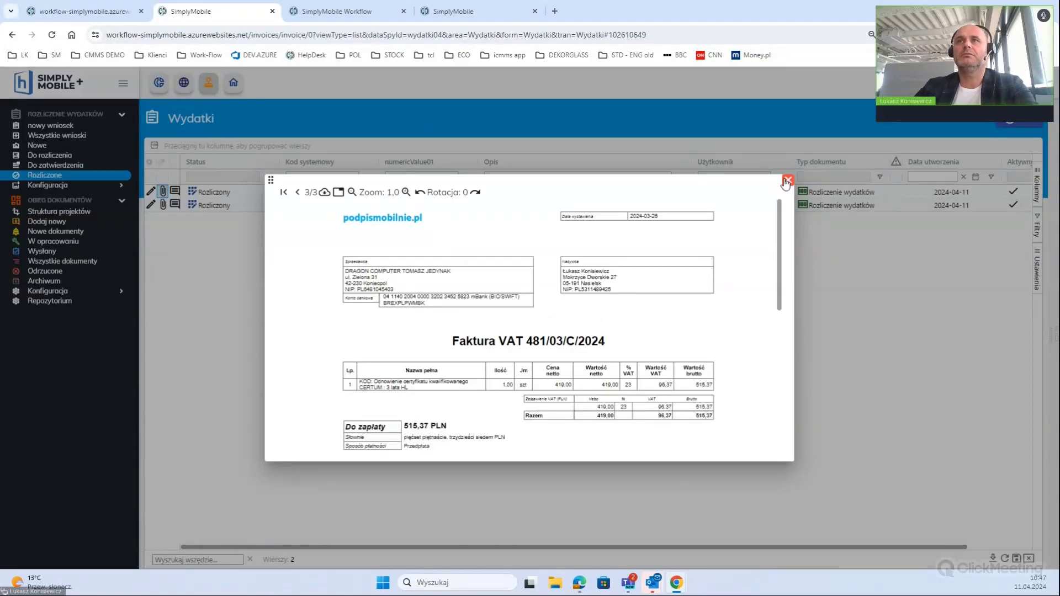
pyautogui.click(787, 181)
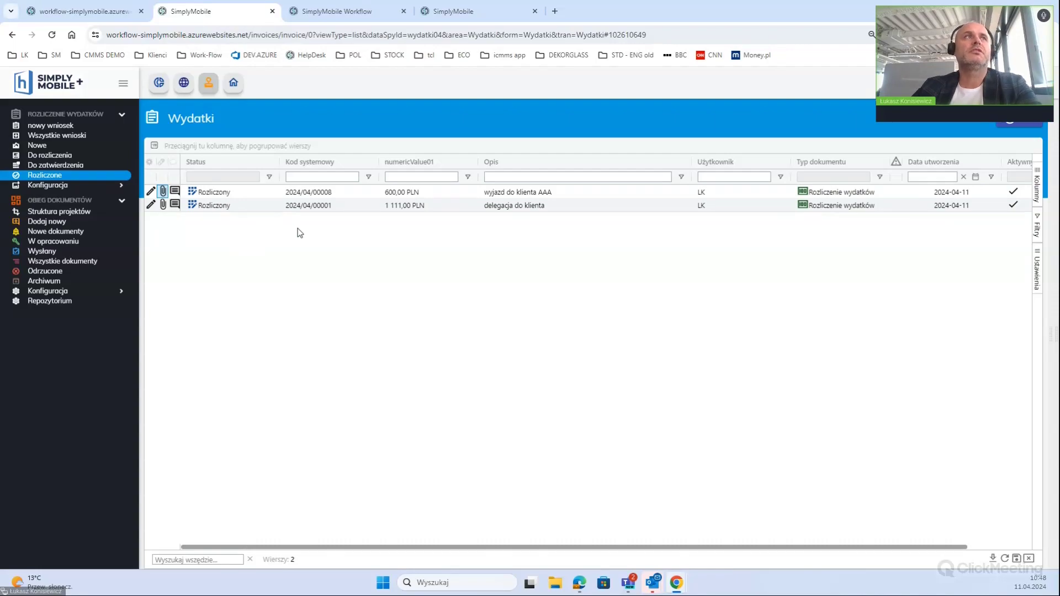
pyautogui.click(56, 135)
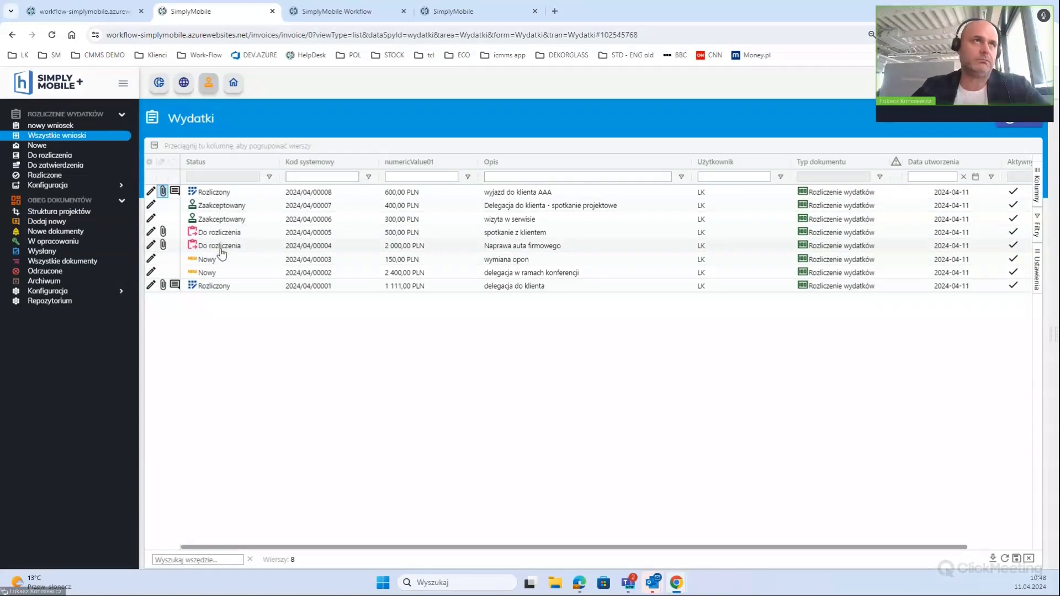
pyautogui.click(163, 231)
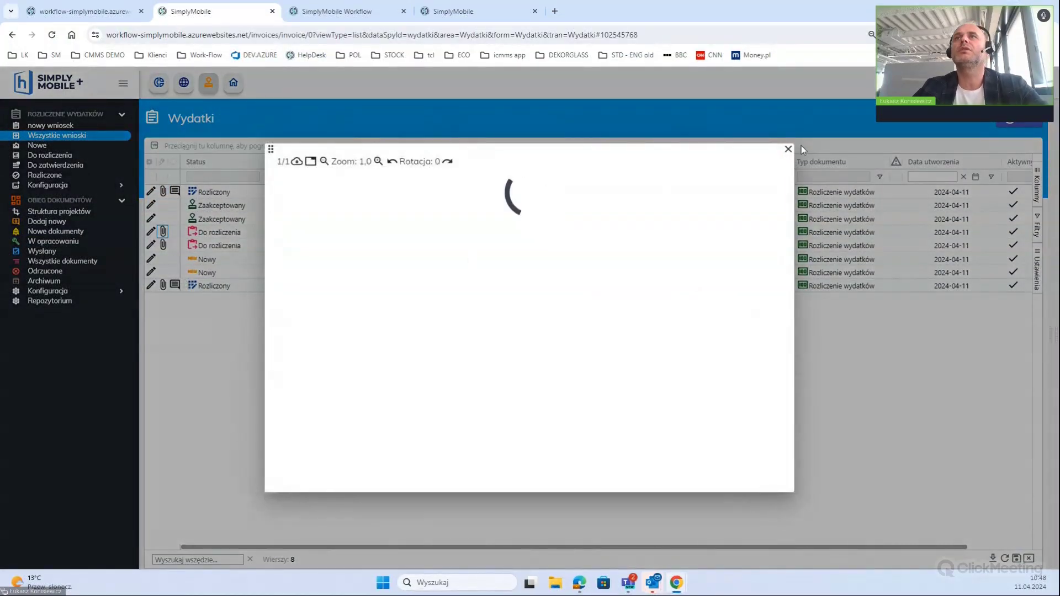
pyautogui.click(787, 149)
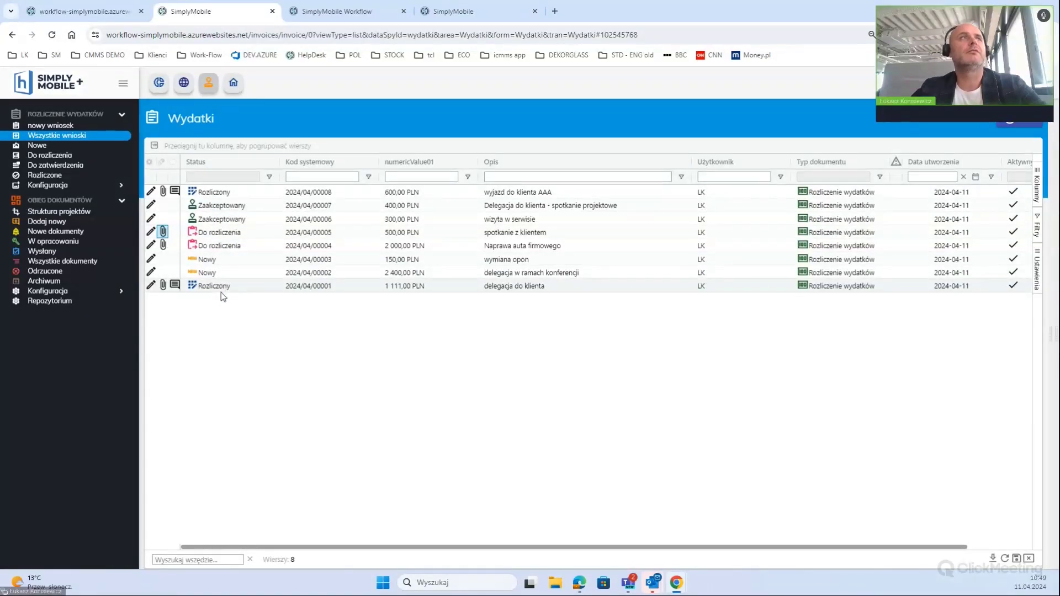
pyautogui.click(38, 145)
pyautogui.click(45, 157)
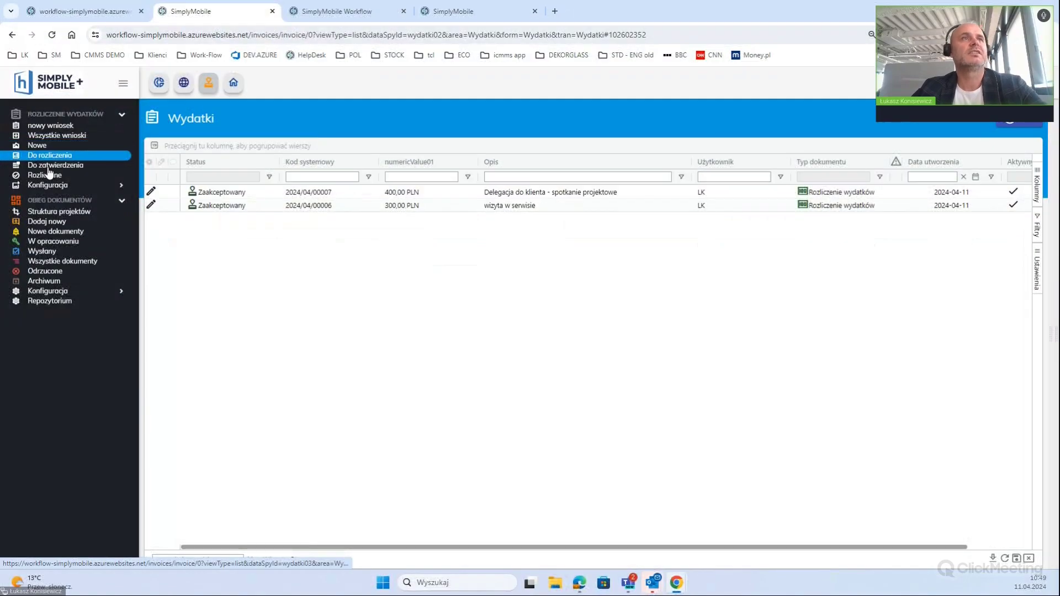
pyautogui.click(52, 165)
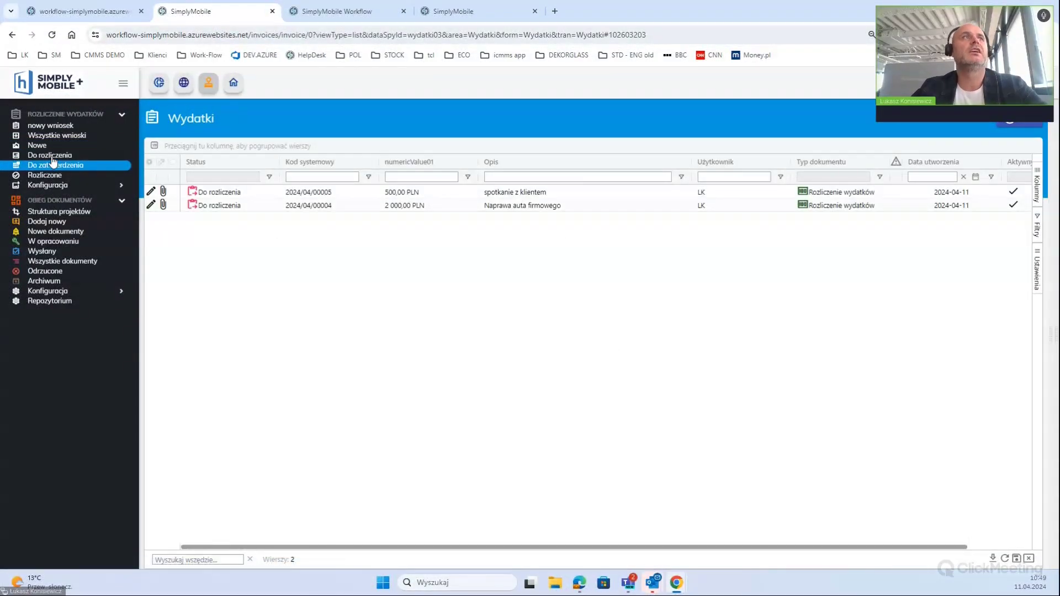
pyautogui.click(55, 135)
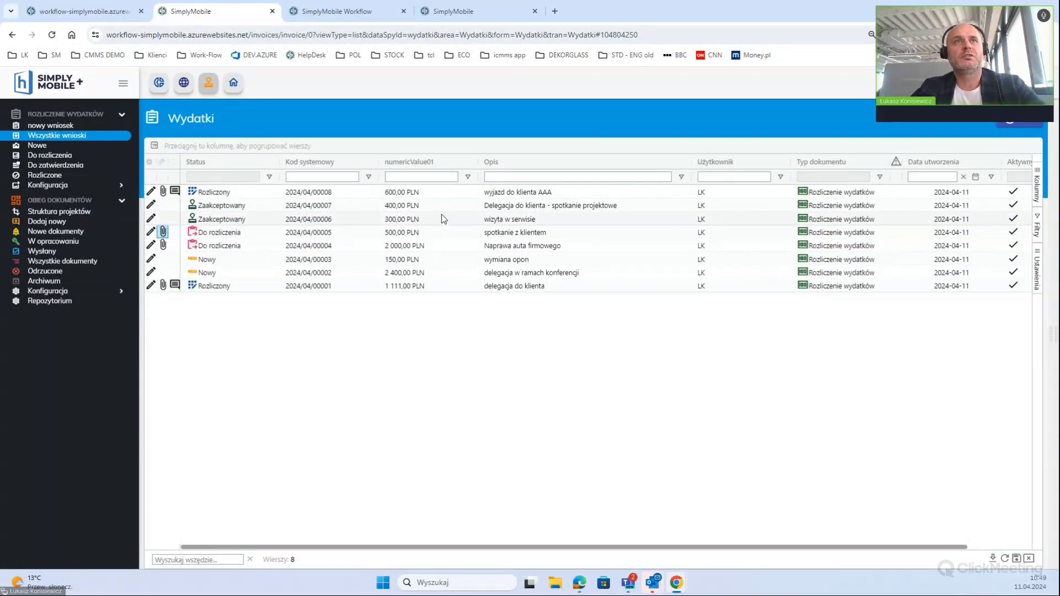
# Group the Wydatki list by Status and expand the Rozliczony, Zaakceptowany, Do rozliczenia and Nowy groups
pyautogui.moveTo(223, 170); pyautogui.dragTo(220, 146)
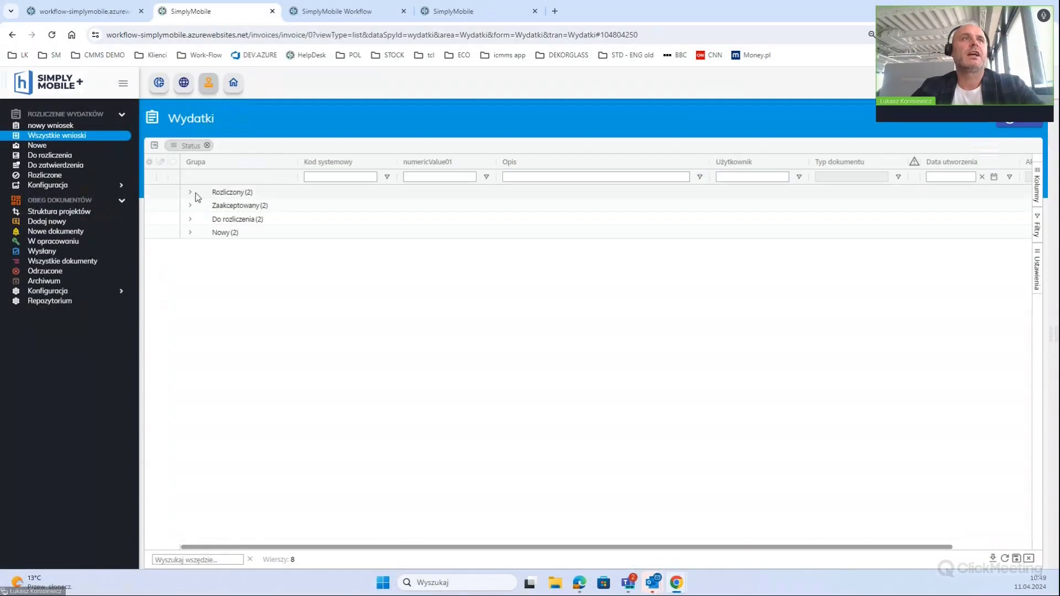
pyautogui.click(190, 192)
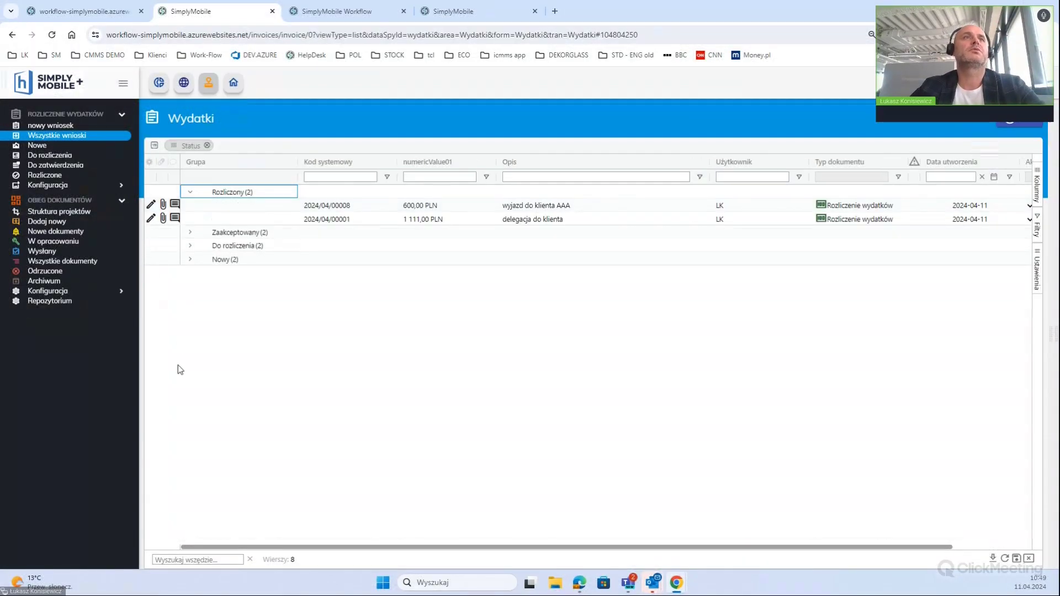
pyautogui.click(190, 233)
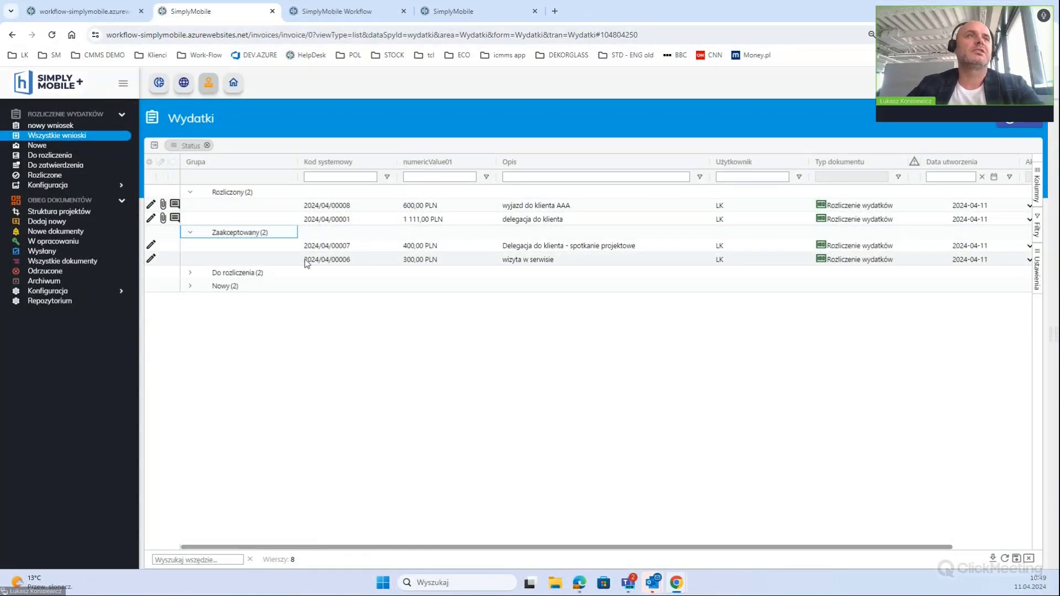
pyautogui.click(188, 275)
pyautogui.click(188, 275)
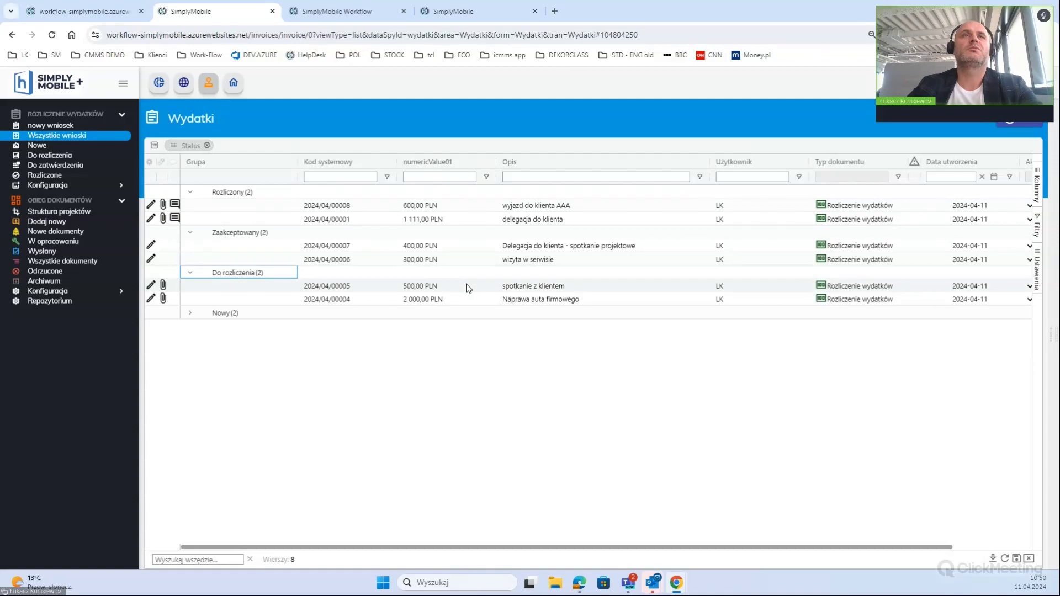
pyautogui.click(190, 313)
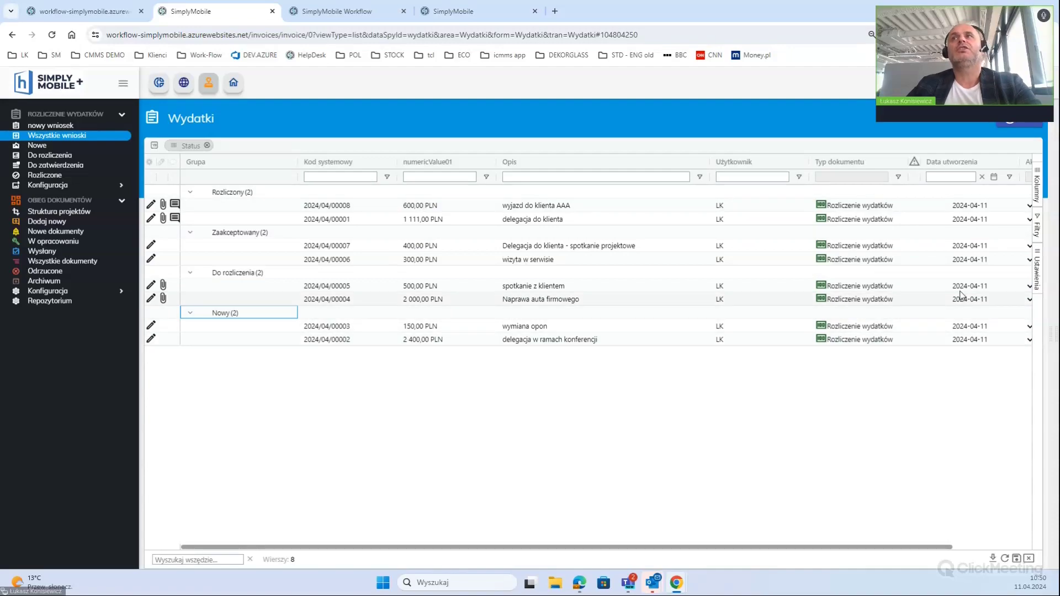
# Collapse all four Status groups and bring up the Kolumny settings panel
pyautogui.click(191, 195)
pyautogui.click(190, 206)
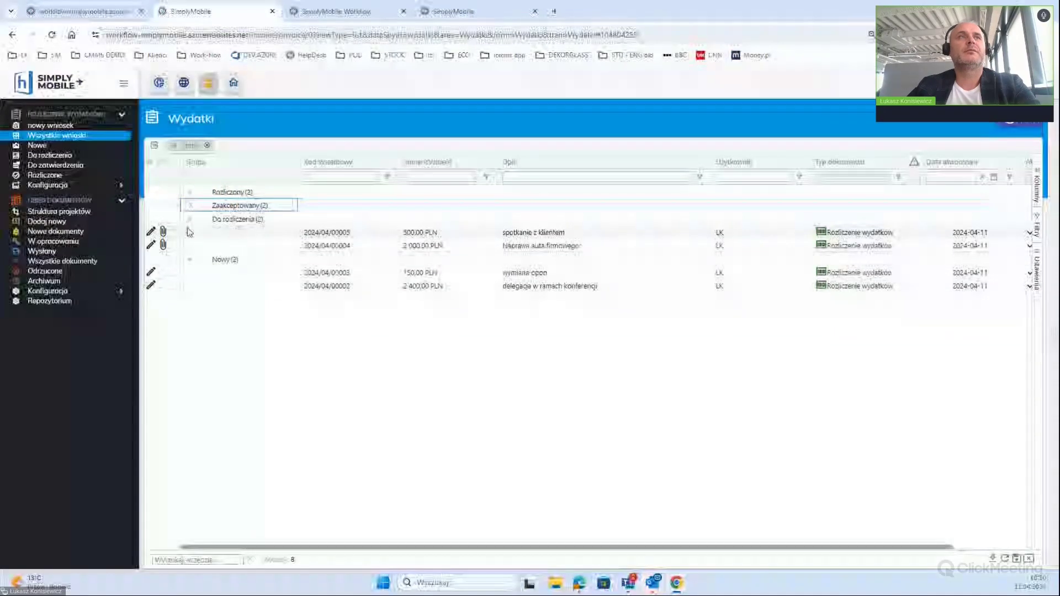
pyautogui.click(190, 220)
pyautogui.click(191, 233)
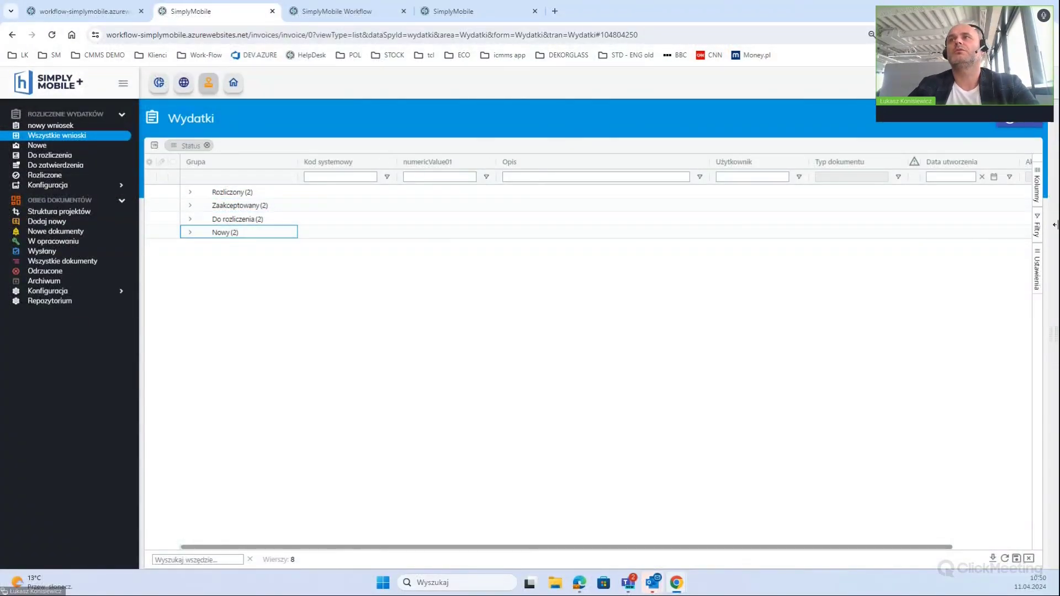
pyautogui.click(1037, 188)
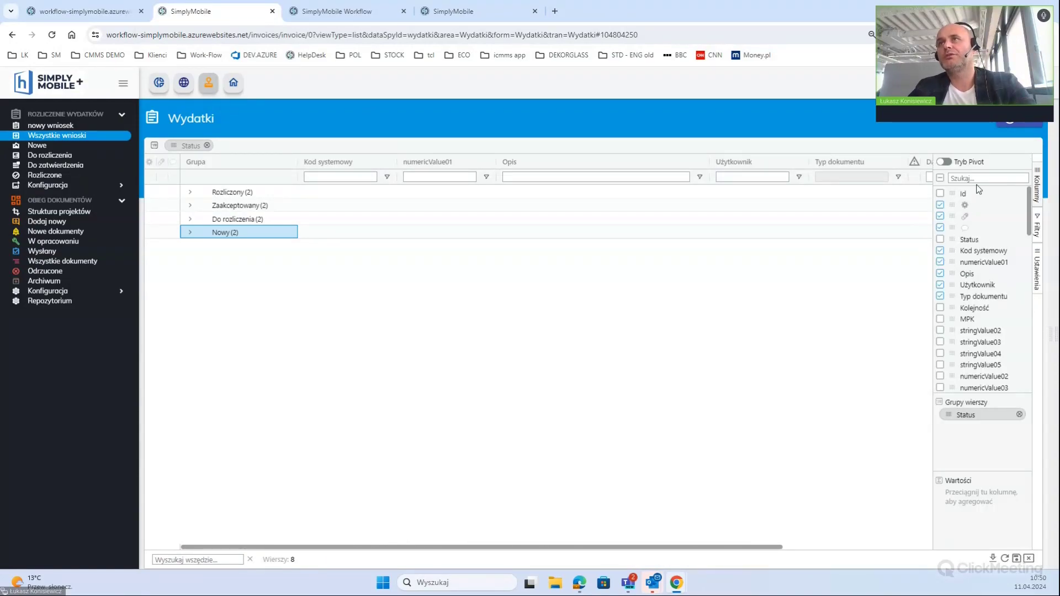
# Add numericValue01 as a summed value and move the Suma column right after the group names
pyautogui.moveTo(1025, 217); pyautogui.dragTo(997, 288)
pyautogui.scroll(5, 997, 287)
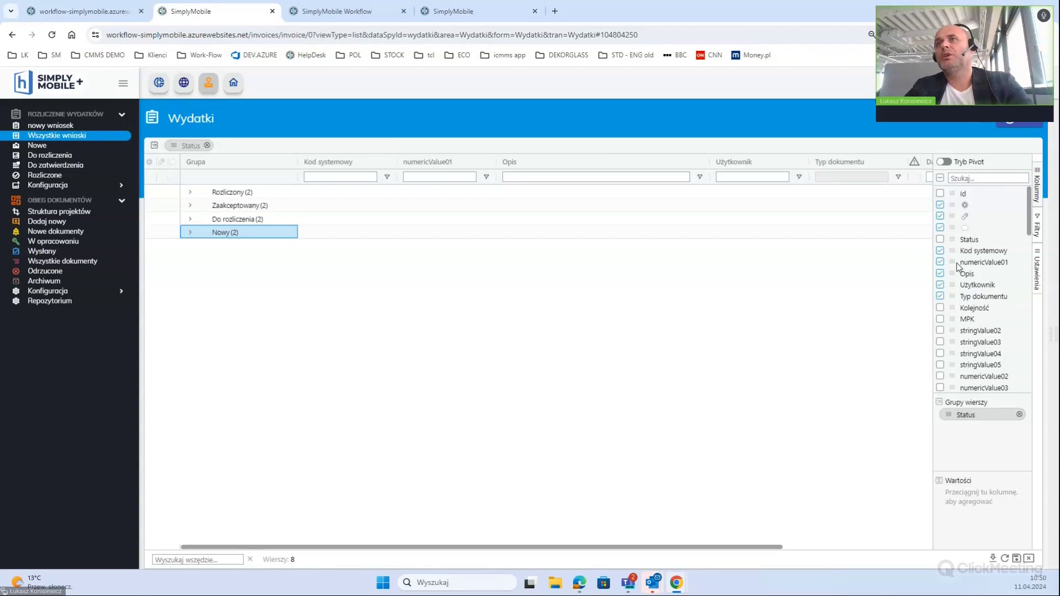
pyautogui.moveTo(953, 262); pyautogui.dragTo(967, 495)
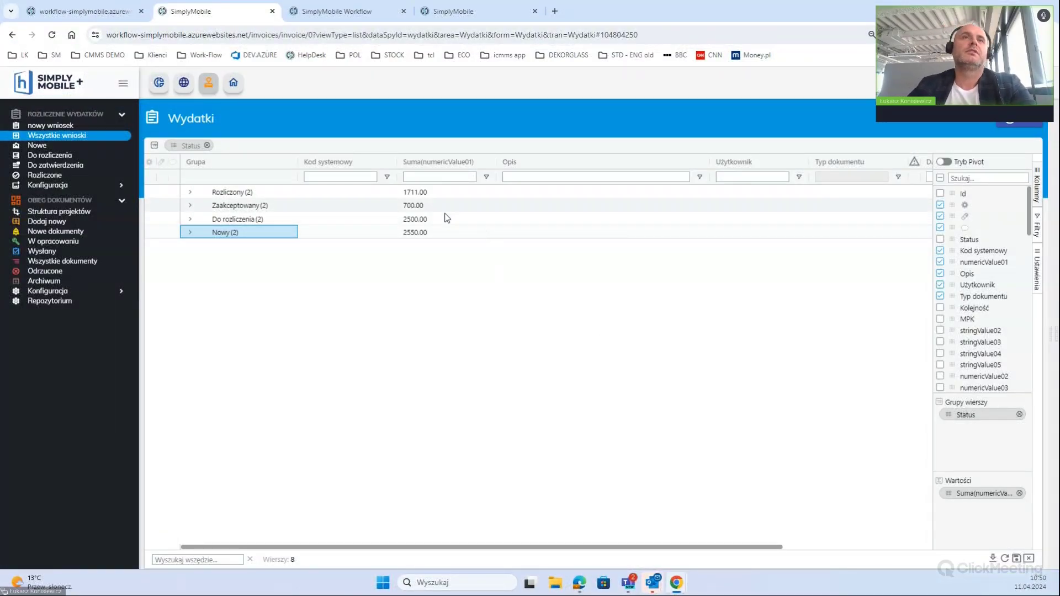
pyautogui.moveTo(428, 164); pyautogui.dragTo(358, 169)
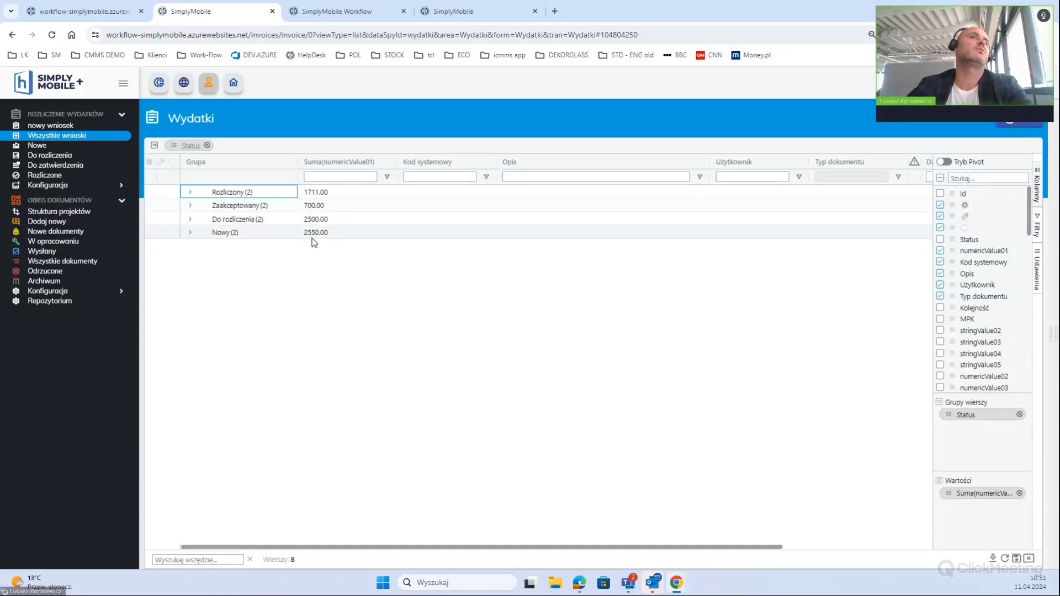
# Expand and collapse the Nowy group to check it, then hide the column panel
pyautogui.click(190, 233)
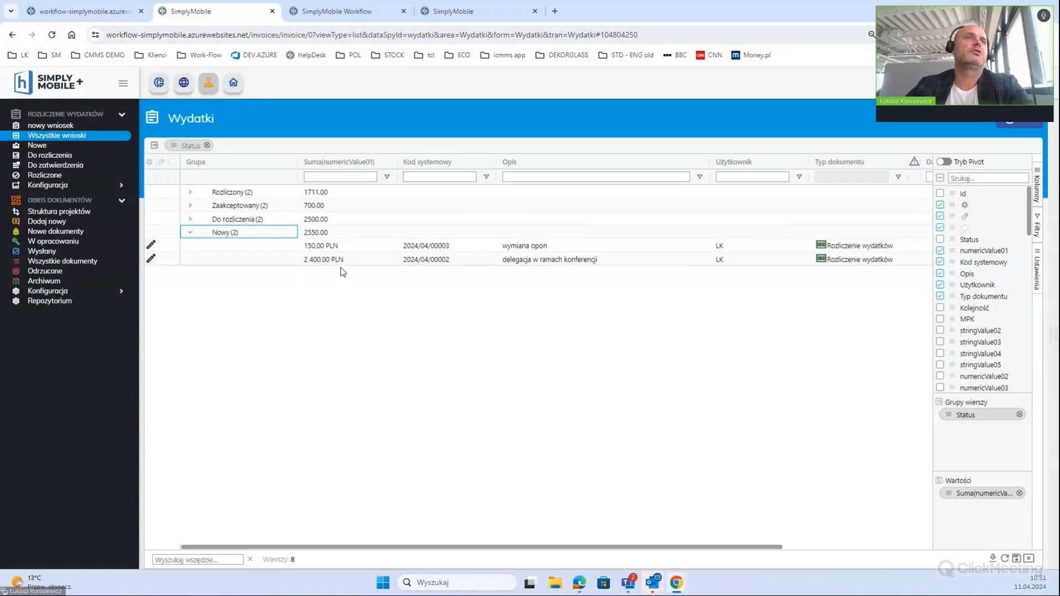
pyautogui.click(191, 234)
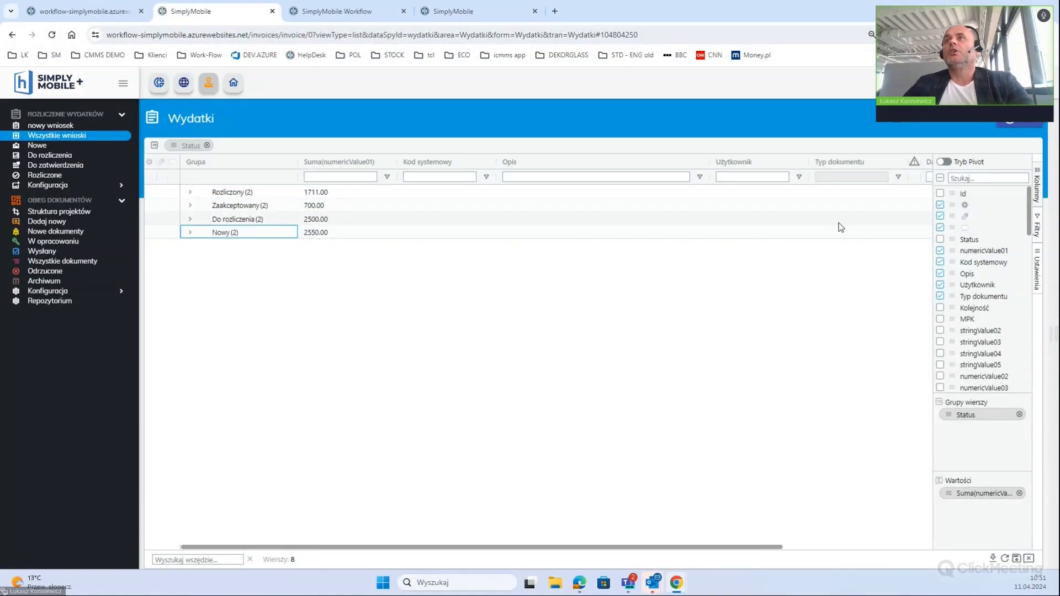
pyautogui.click(1036, 192)
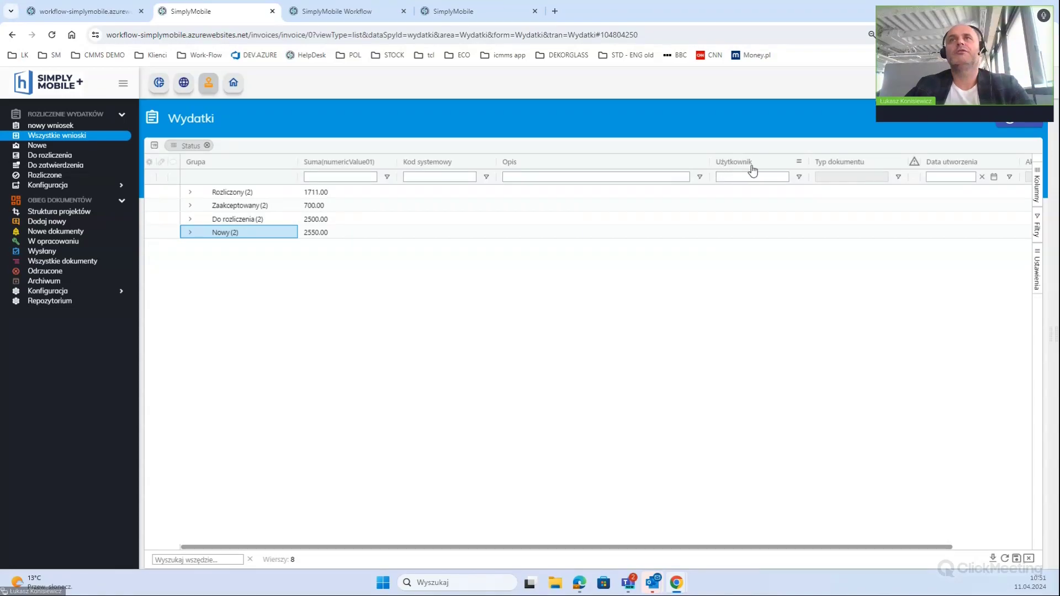
# Briefly expand the Rozliczony group, then select the names and sums of all four status groups
pyautogui.click(190, 197)
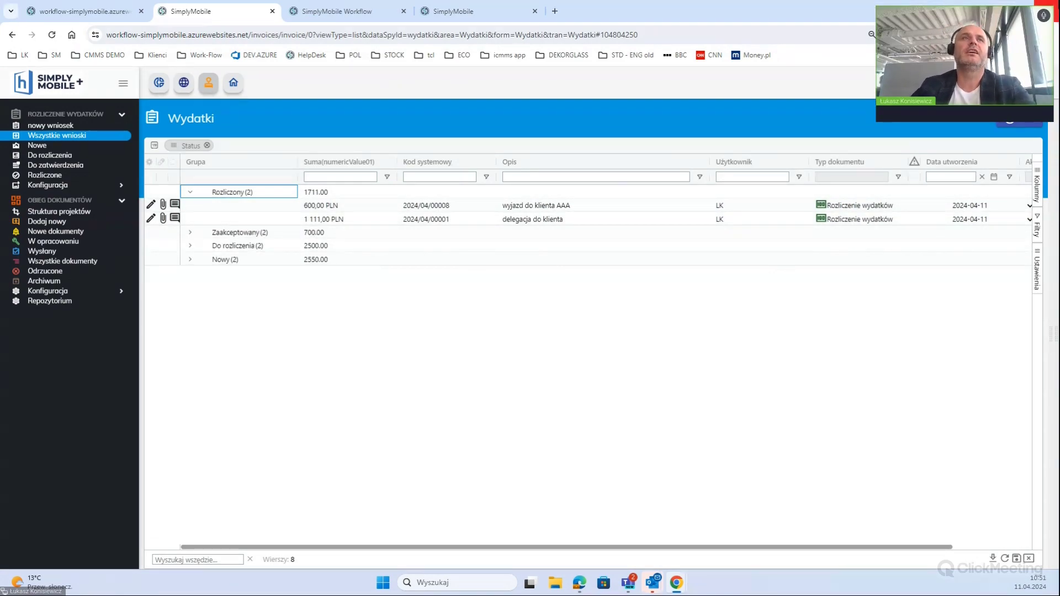
pyautogui.click(188, 193)
pyautogui.moveTo(221, 193); pyautogui.dragTo(313, 237)
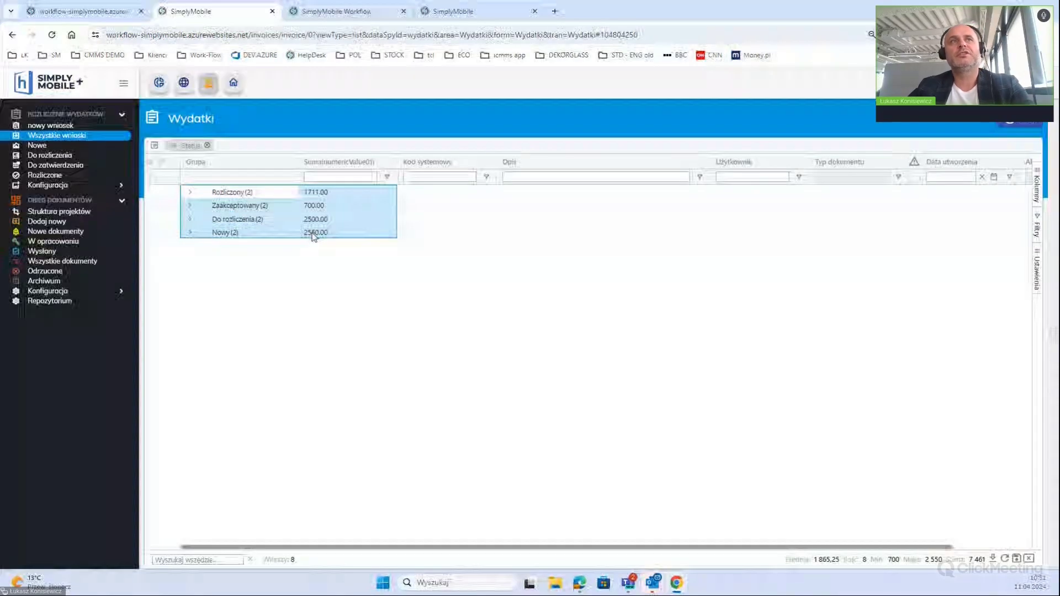
# Create a grouped column chart (Wykresy > Kolumnowy > Grupowany) from the selected status sums
pyautogui.rightClick(342, 212)
pyautogui.moveTo(420, 293)
pyautogui.moveTo(504, 299)
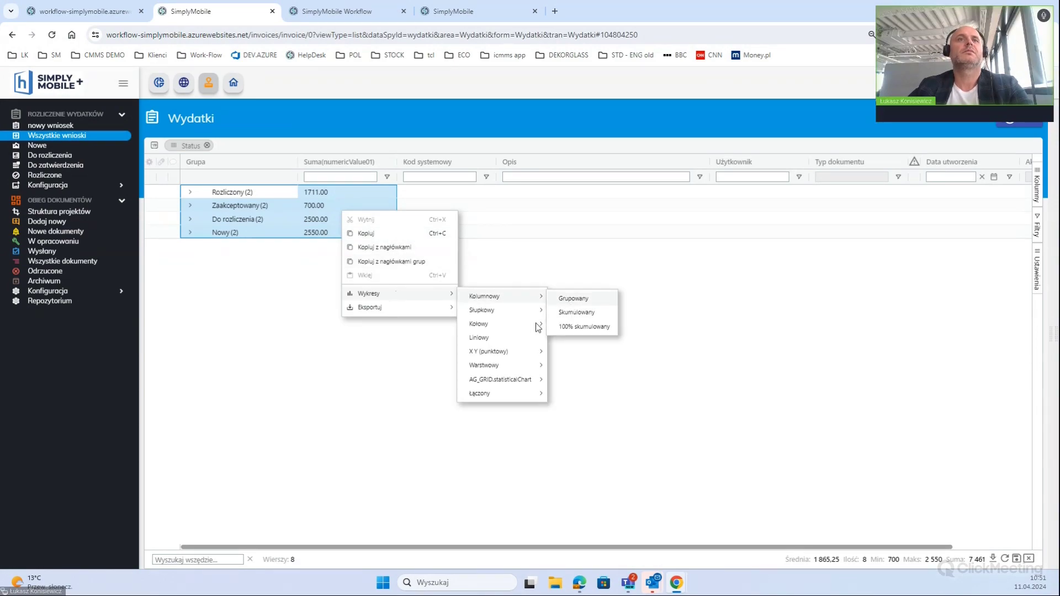
pyautogui.click(573, 299)
# Bring up the chart's side settings panel with the chart type options
pyautogui.moveTo(548, 389)
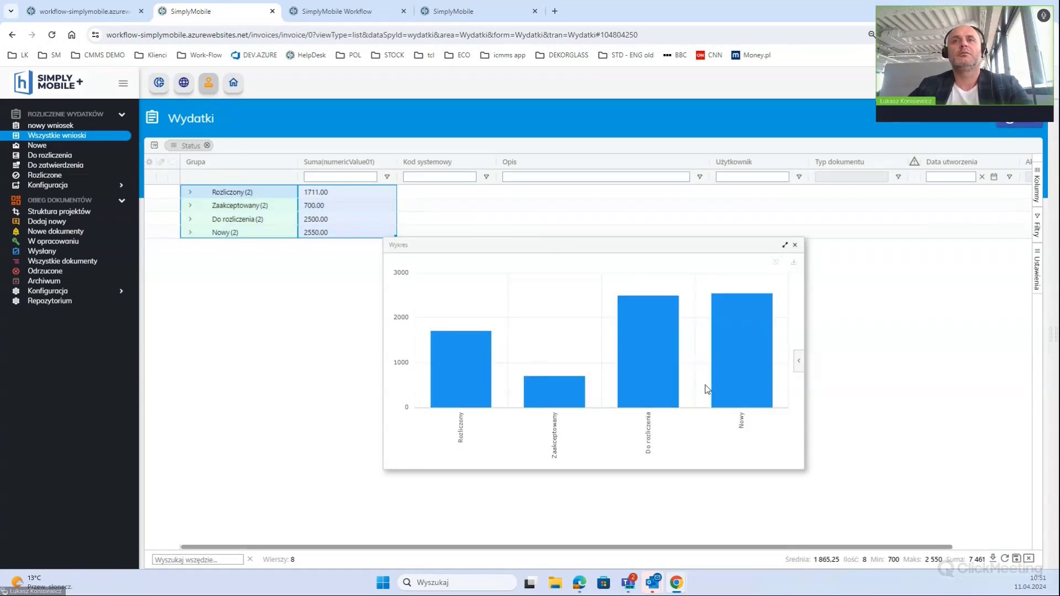
pyautogui.moveTo(751, 368)
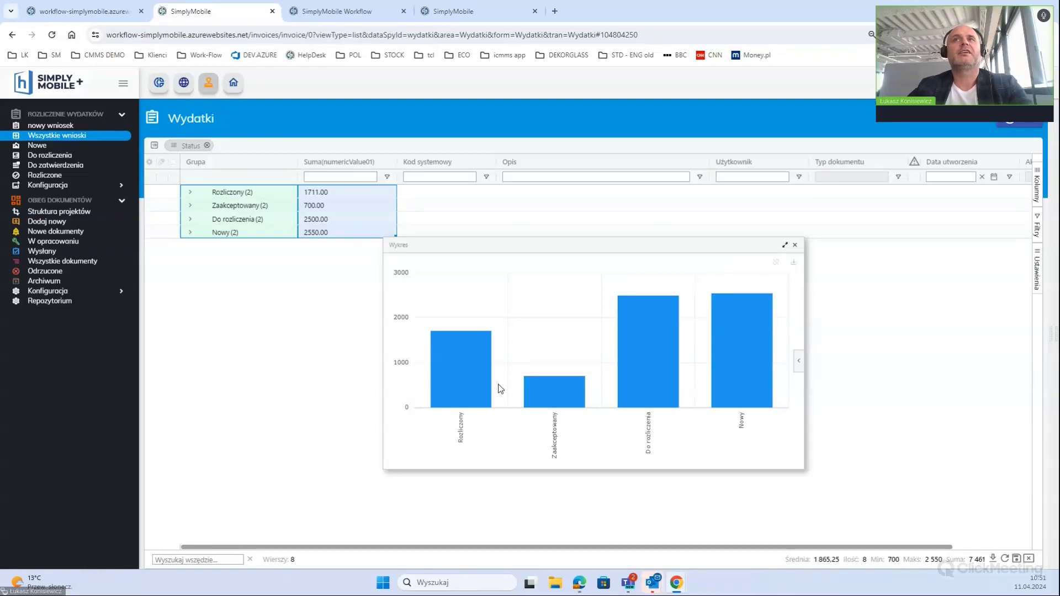
pyautogui.moveTo(491, 381)
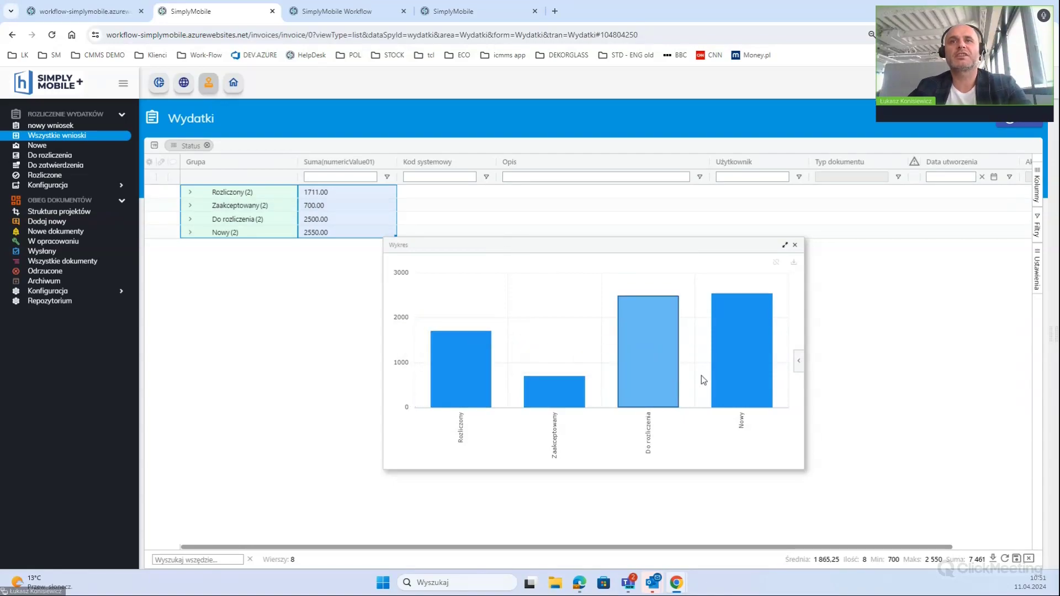
pyautogui.moveTo(704, 386)
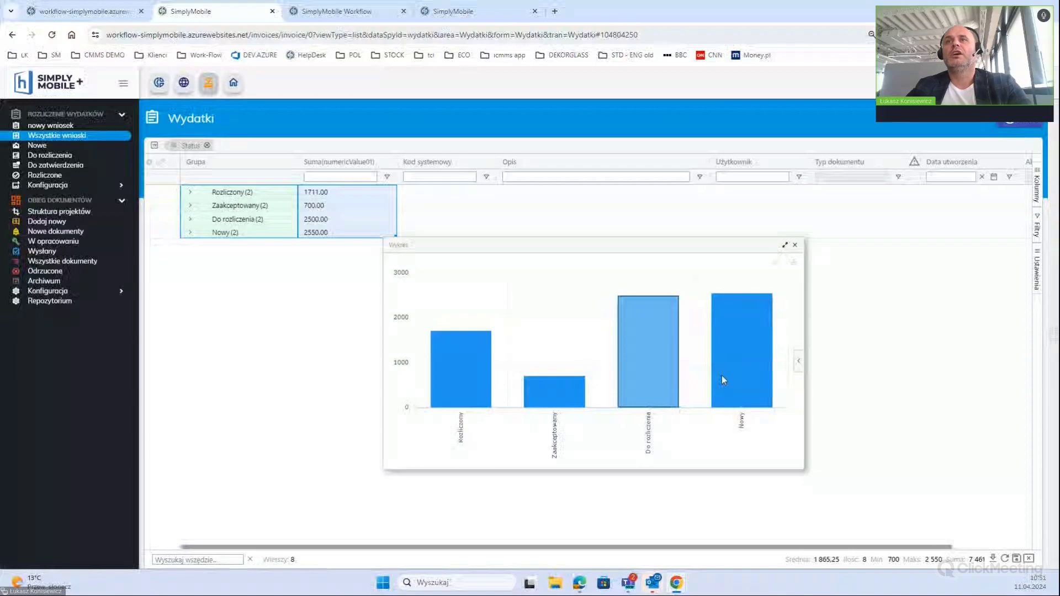
pyautogui.click(798, 361)
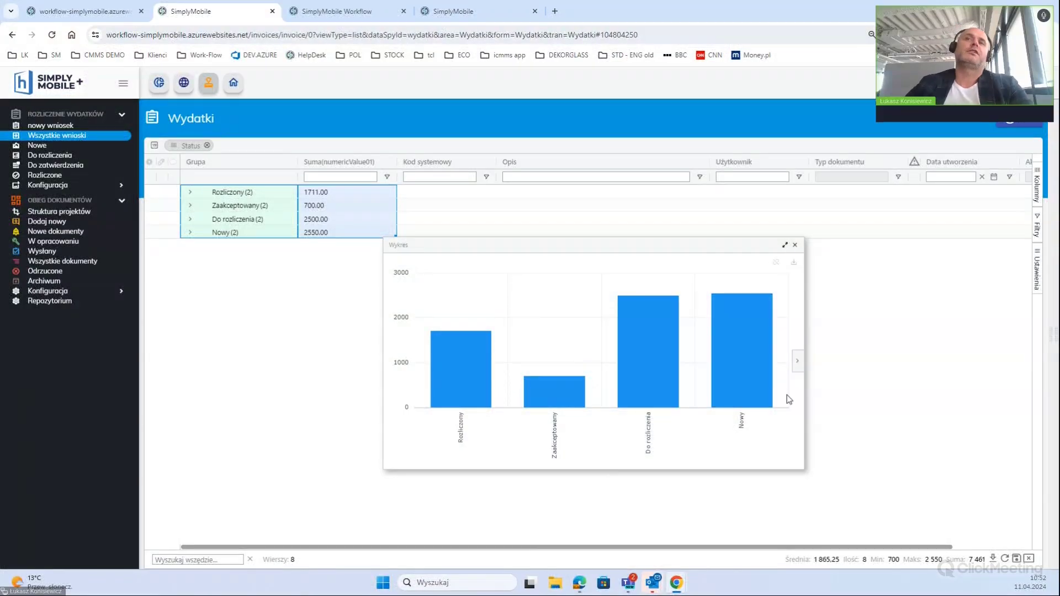
# Switch the chart to a Kołowy pie and toggle the Rozliczony slice off and back on
pyautogui.click(718, 401)
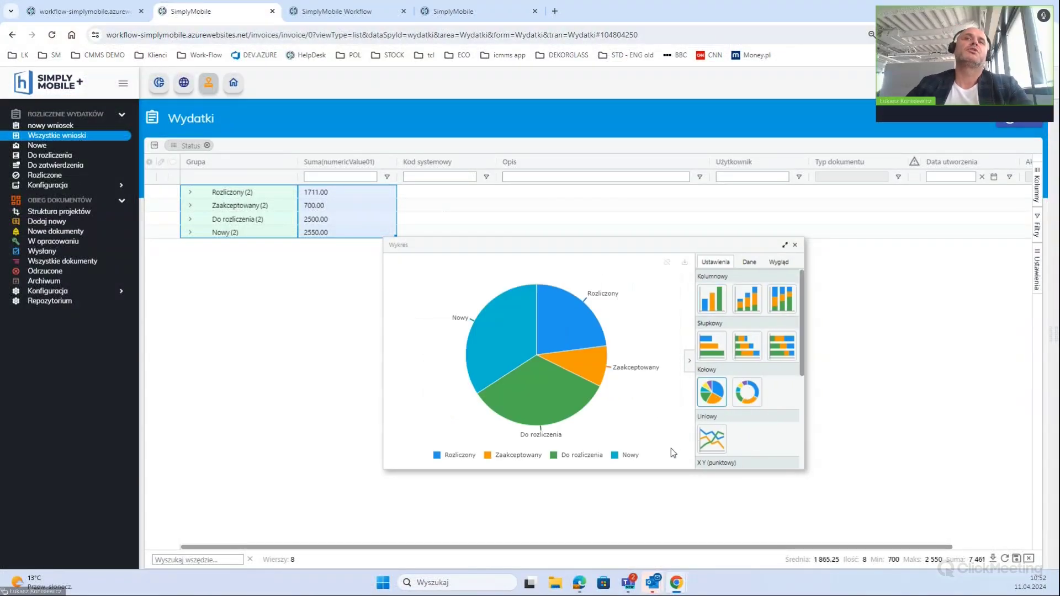
pyautogui.moveTo(552, 419)
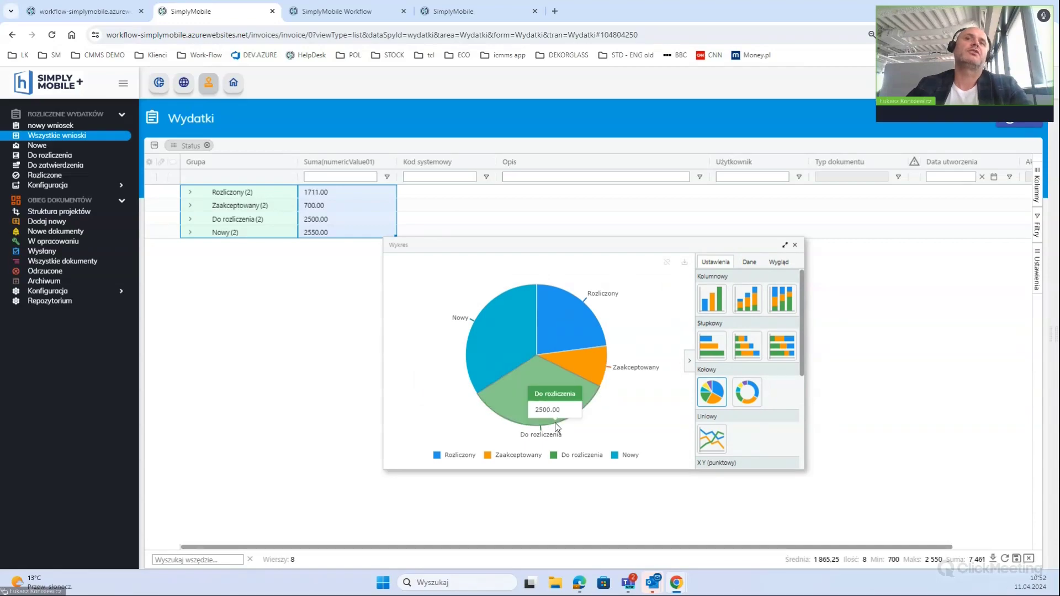
pyautogui.moveTo(523, 347)
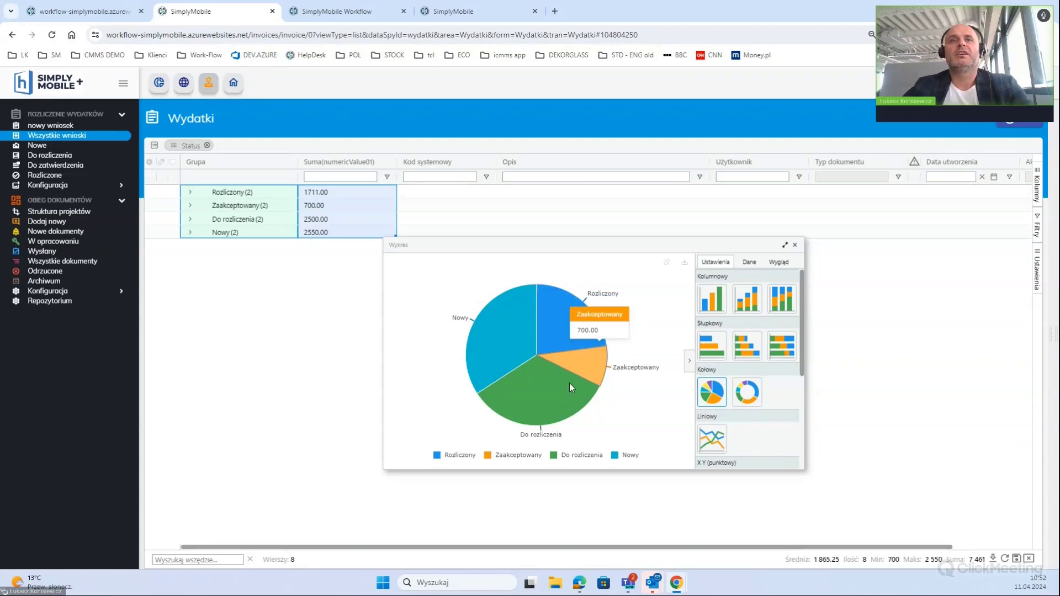
pyautogui.click(438, 456)
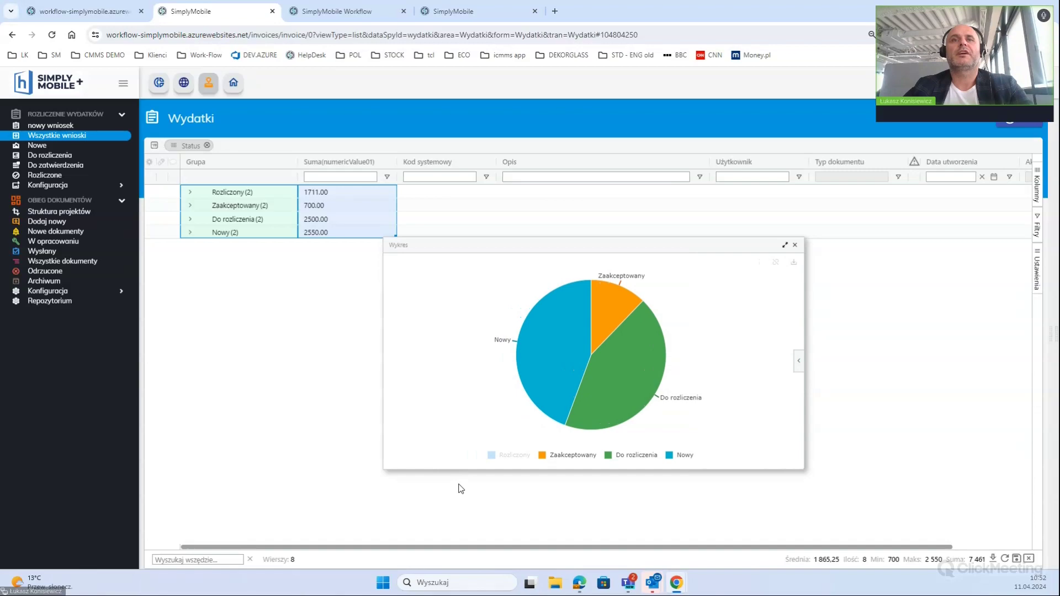
pyautogui.click(490, 457)
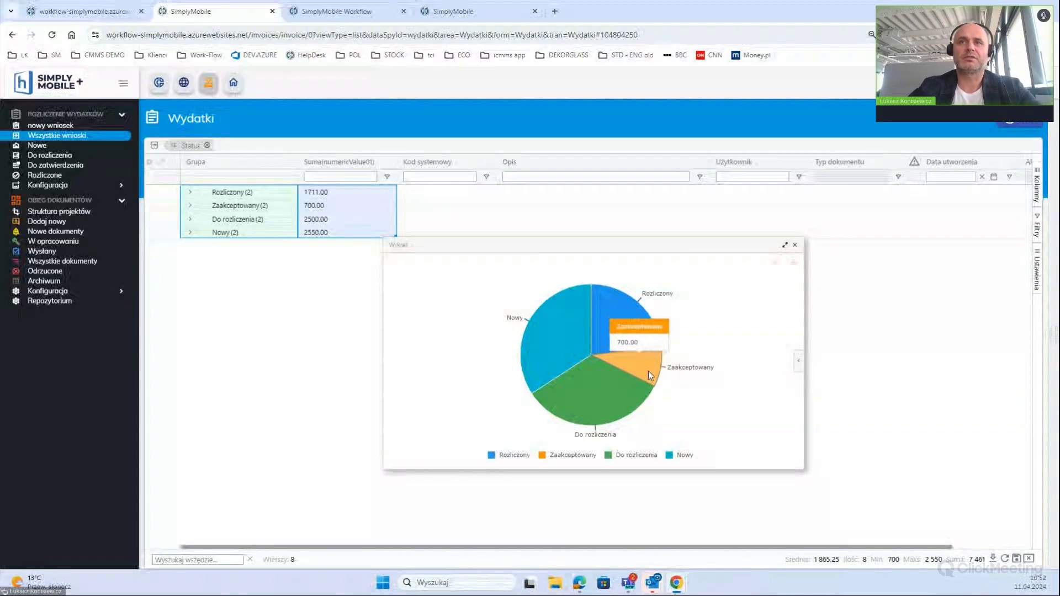
# Try the stacked, 100% stacked and plain Warstwowy area charts, return to the pie, and close it
pyautogui.click(794, 368)
pyautogui.scroll(-5, 750, 384)
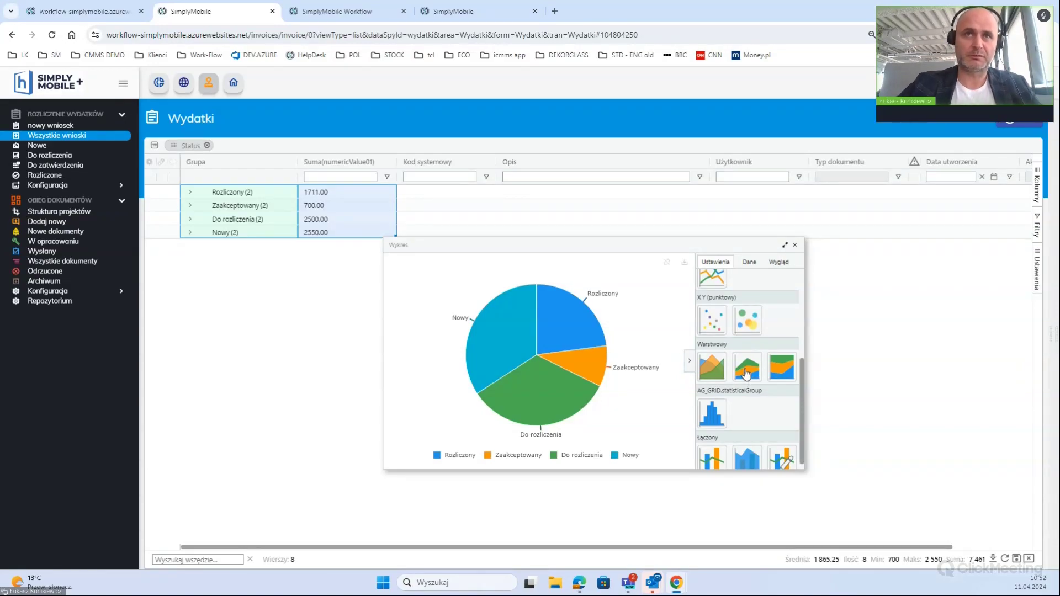
pyautogui.click(746, 373)
pyautogui.click(793, 372)
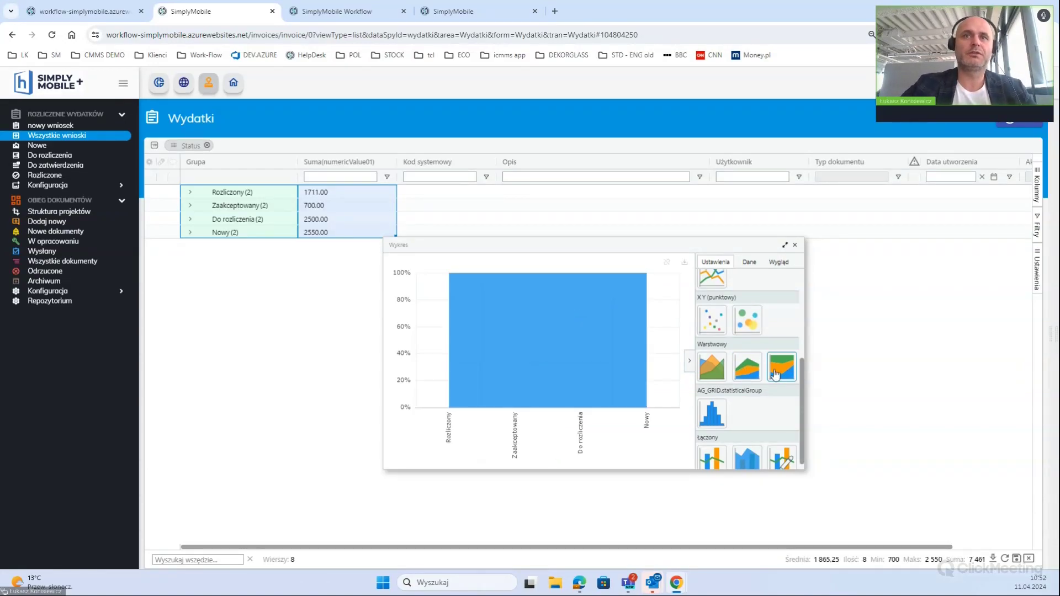
pyautogui.click(743, 364)
pyautogui.scroll(2, 743, 365)
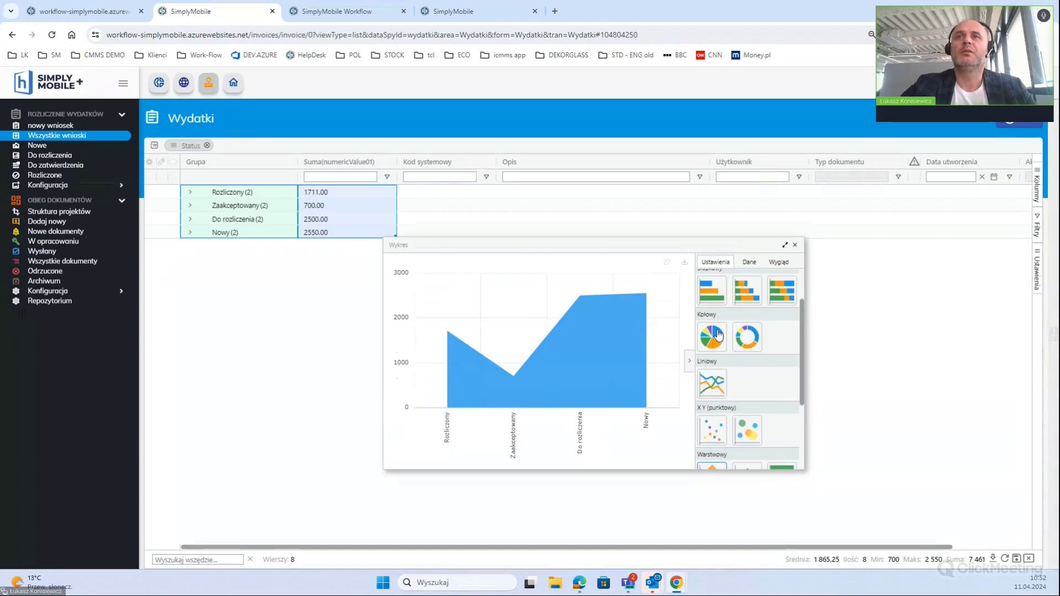
pyautogui.click(712, 338)
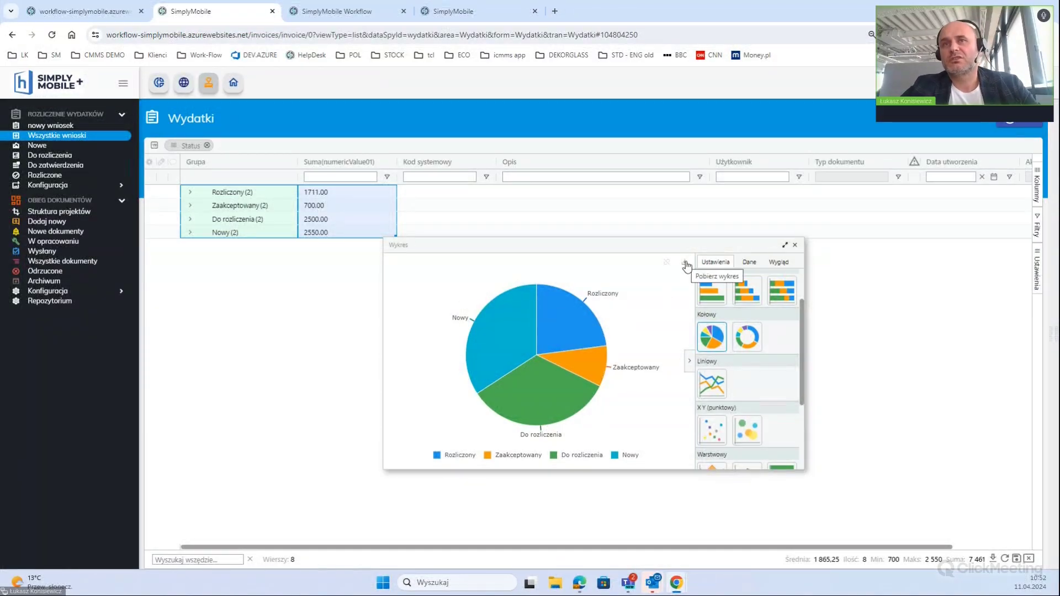
pyautogui.click(796, 245)
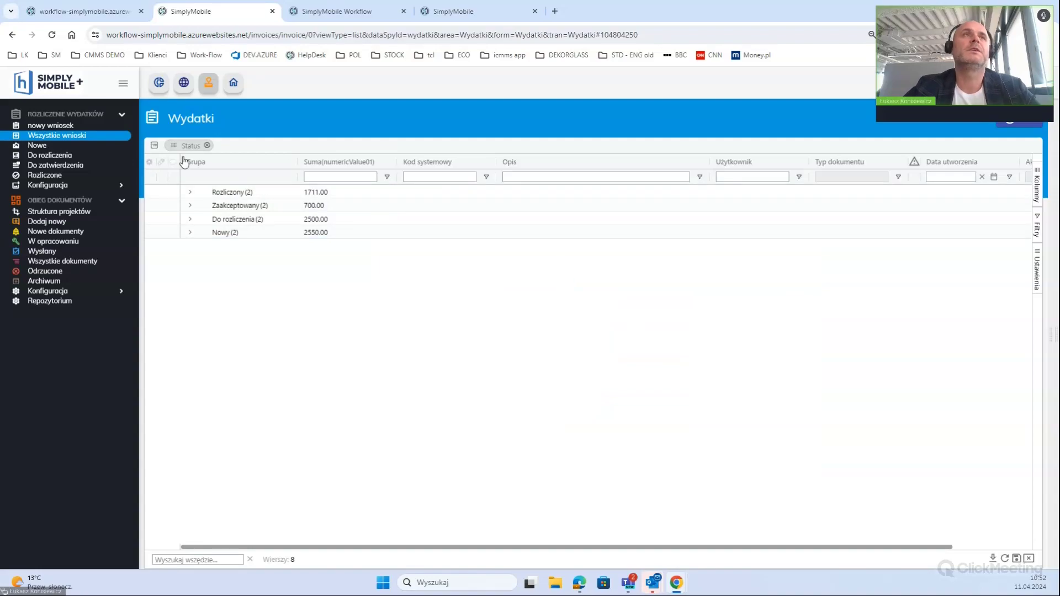
# Remove the Status chip from the grouping bar to show all eight expenses ungrouped
pyautogui.click(207, 146)
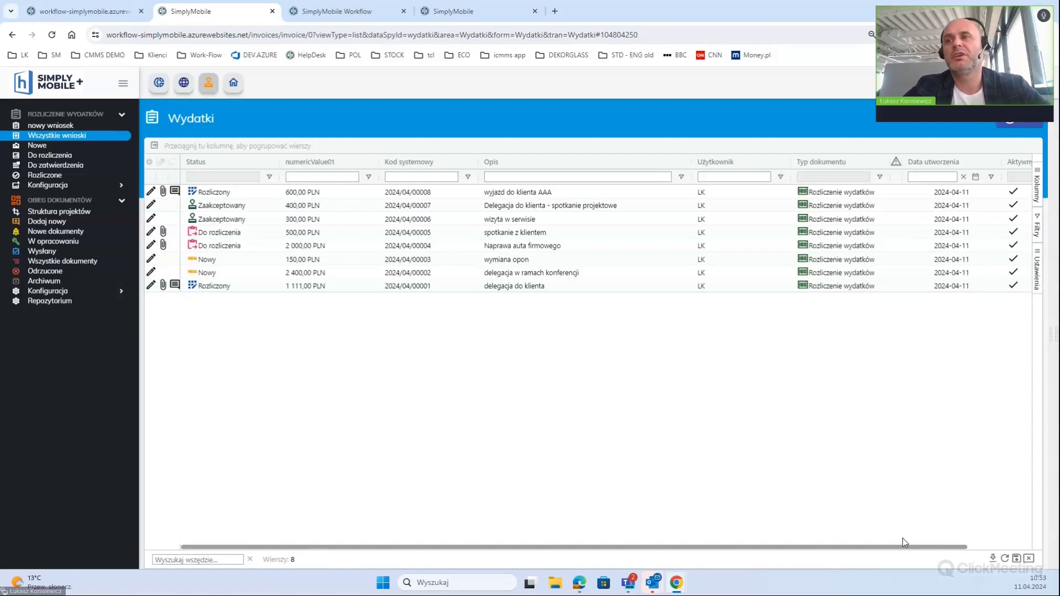
# Export the Wydatki records to an Excel file and move the Excel window to the left
pyautogui.click(993, 559)
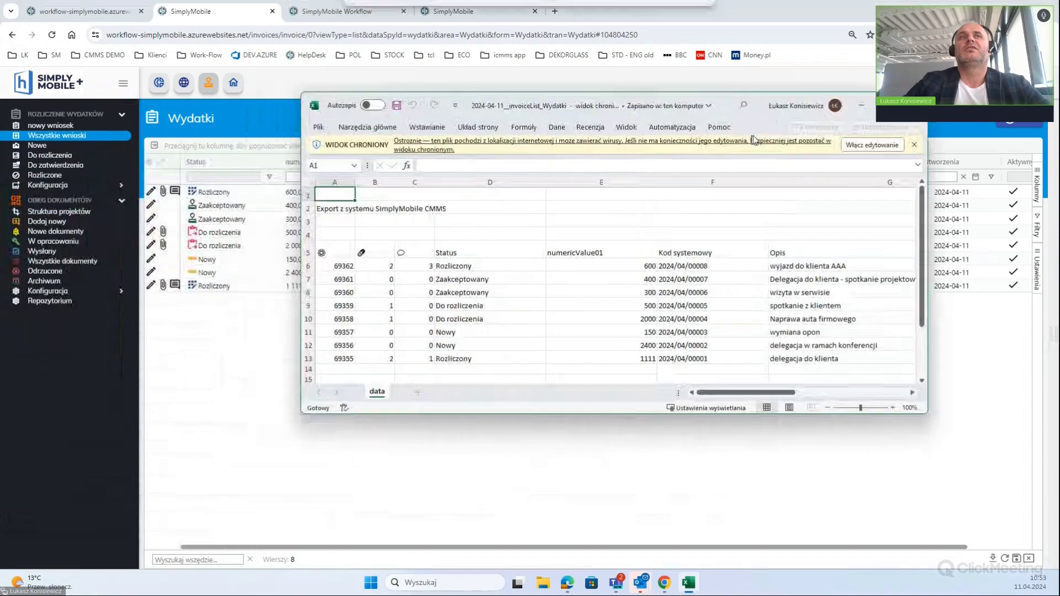
pyautogui.moveTo(758, 135); pyautogui.dragTo(186, 105)
# Back in the browser, open the 2 400,00 PLN Nowy expense 2024/04/00002 and view its status workflow diagram
pyautogui.click(356, 317)
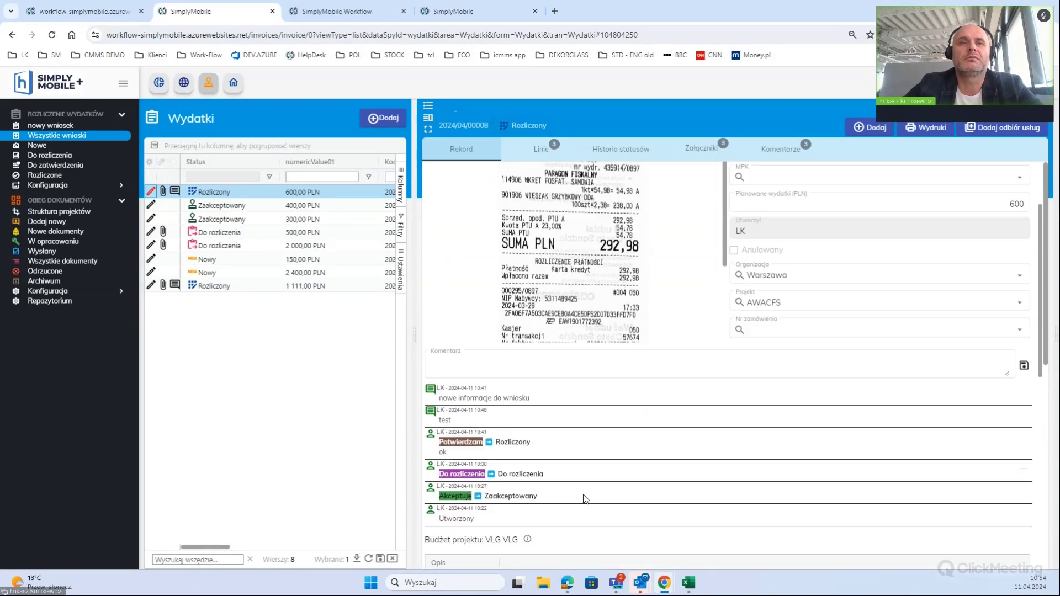
pyautogui.scroll(-3, 585, 497)
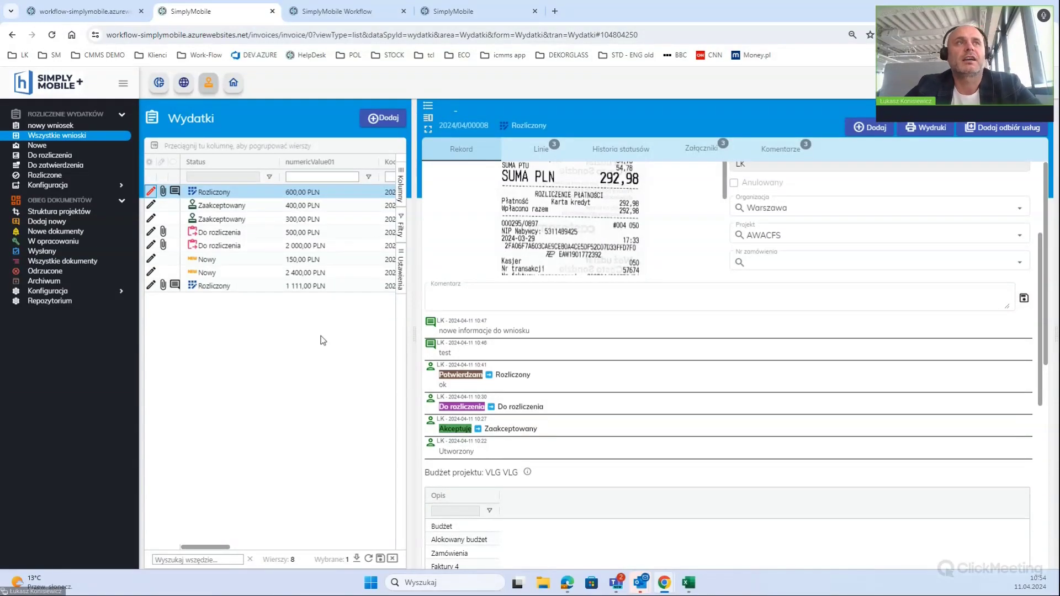
pyautogui.click(152, 271)
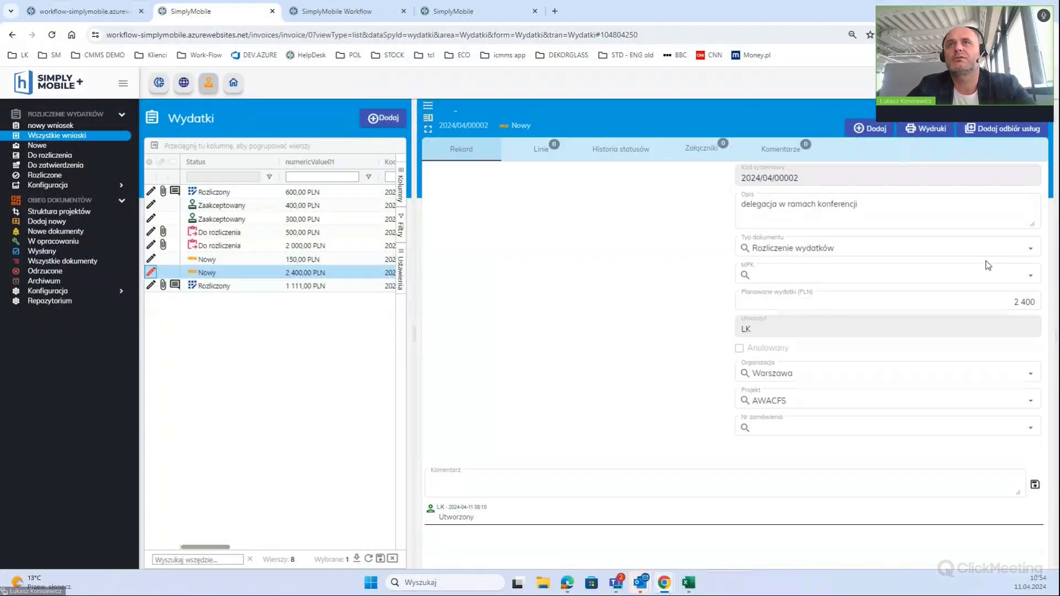
pyautogui.click(514, 124)
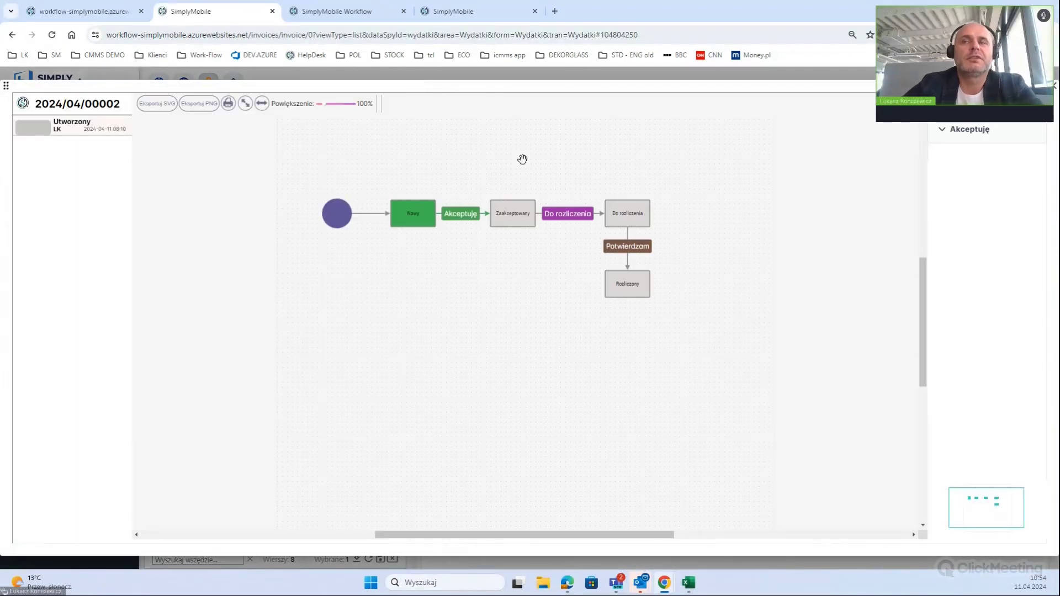